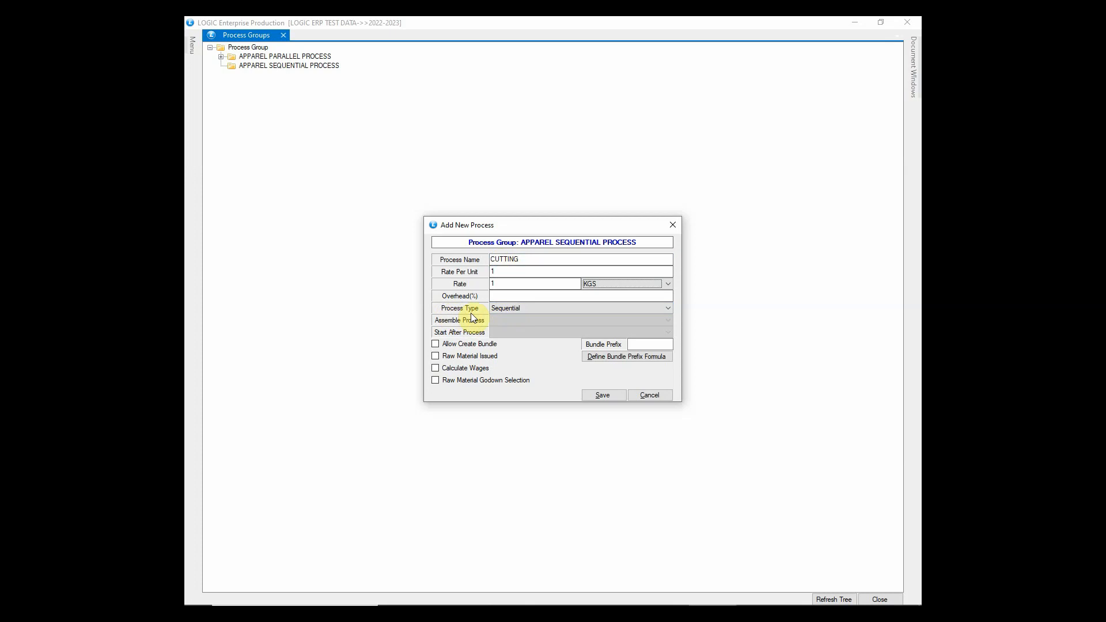
Keep the process type as Sequential for the new CUTTING process and save it in APPAREL SEQUENTIAL PROCESS
click(527, 308)
click(531, 306)
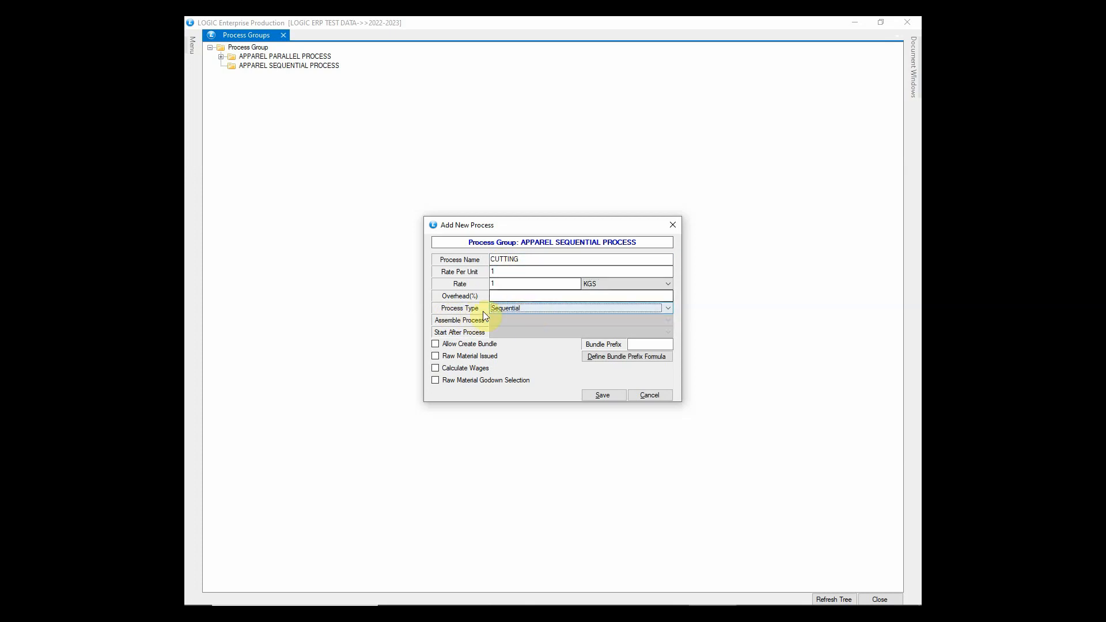
click(601, 395)
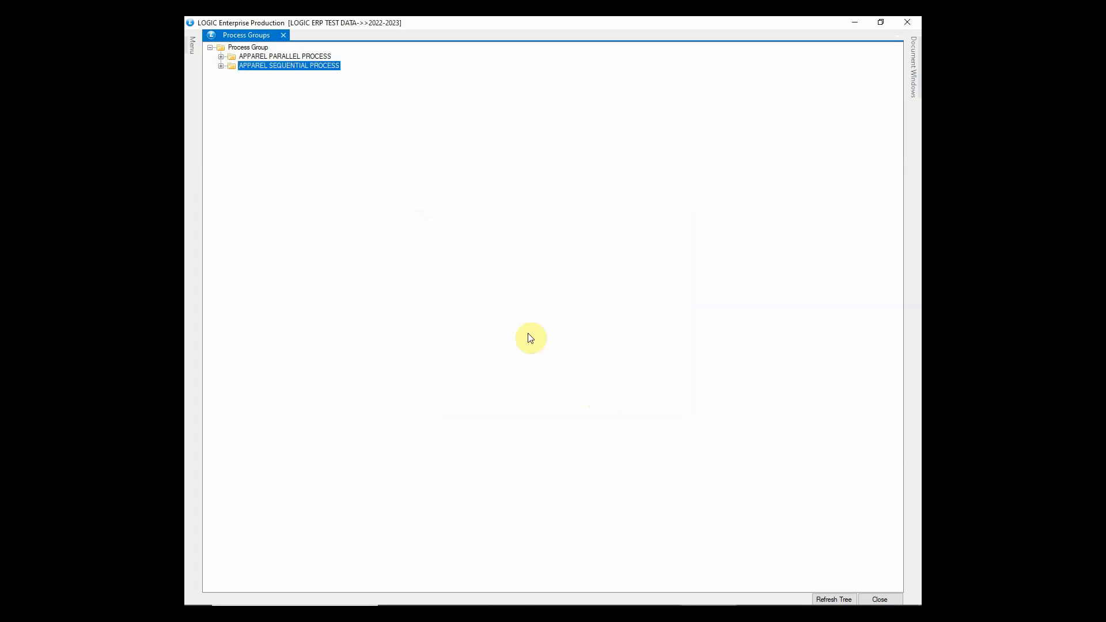
Add and save a sub-process named CUT under CUTTING with a rate of 1 in KGS
click(220, 66)
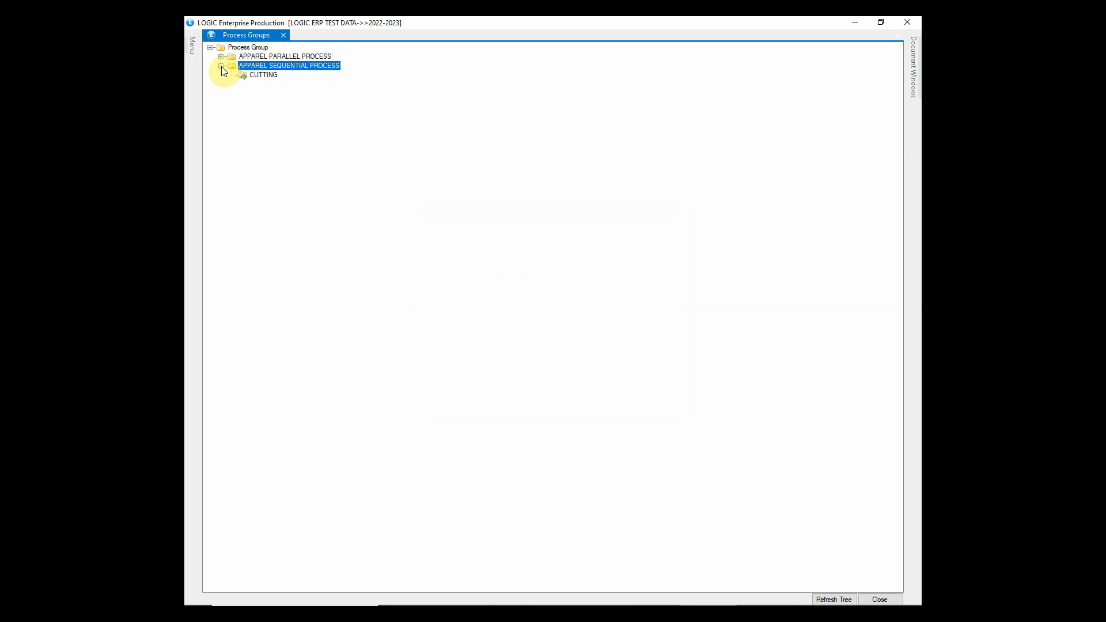
click(275, 78)
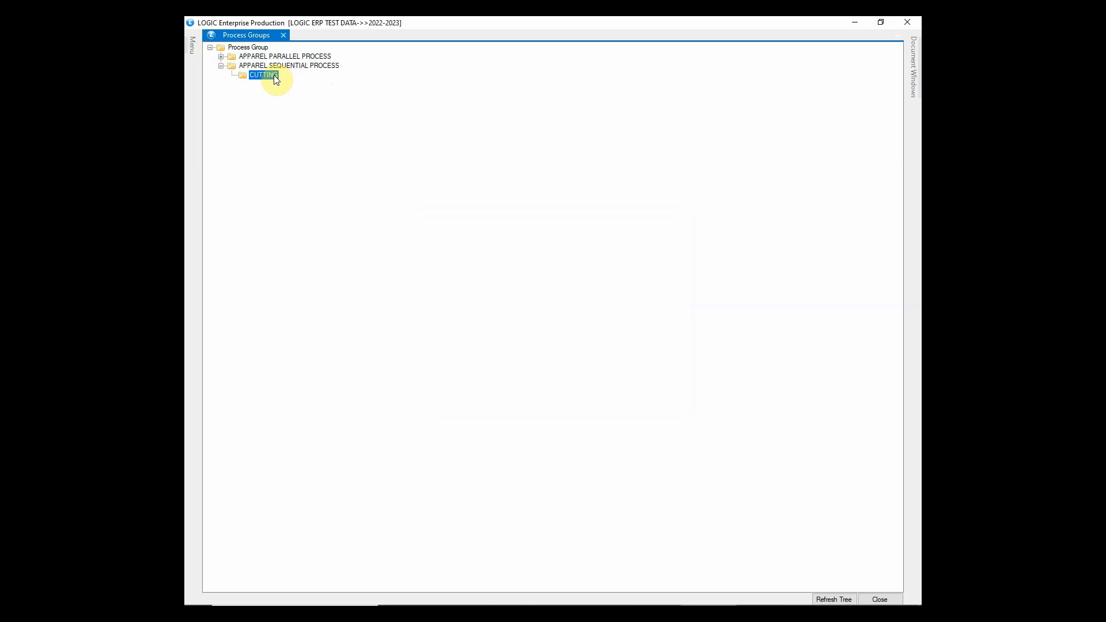
right_click(274, 75)
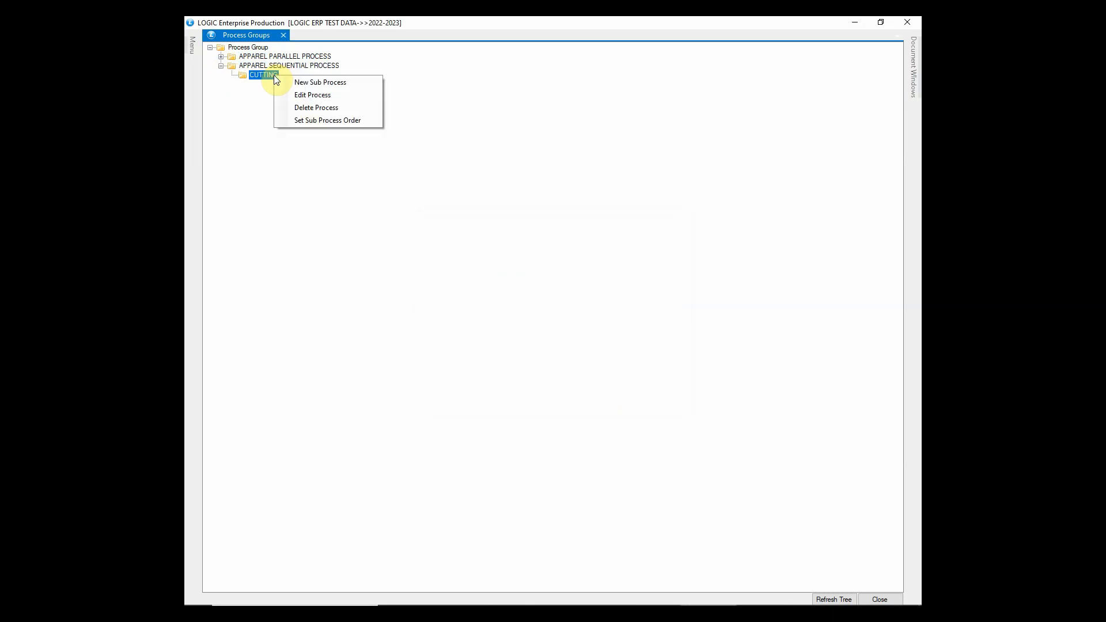
click(361, 82)
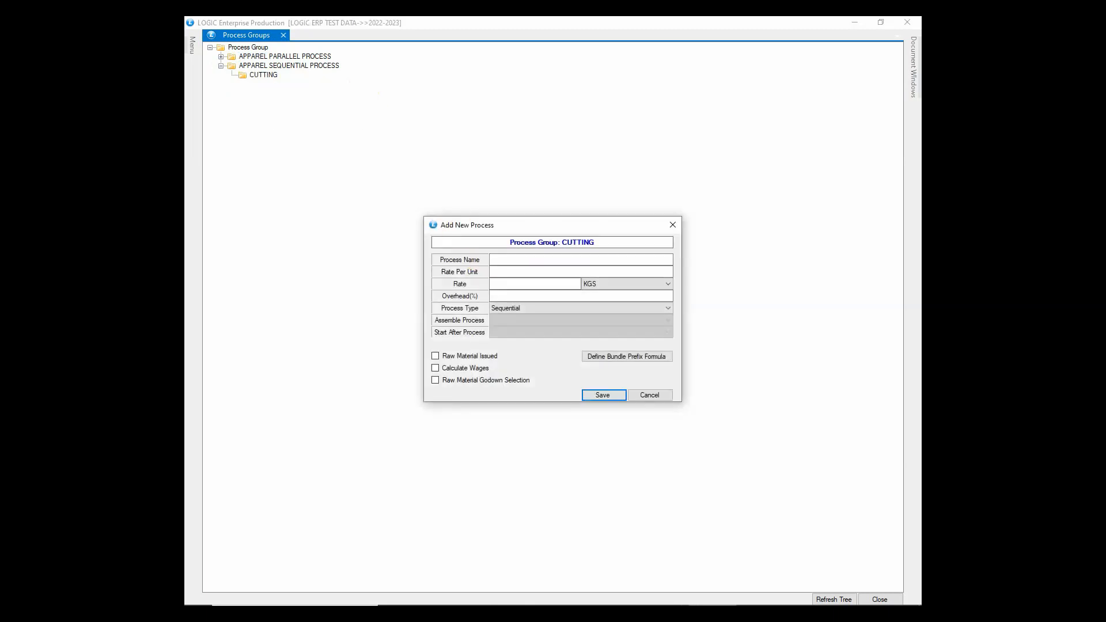
text(CUT)
click(493, 269)
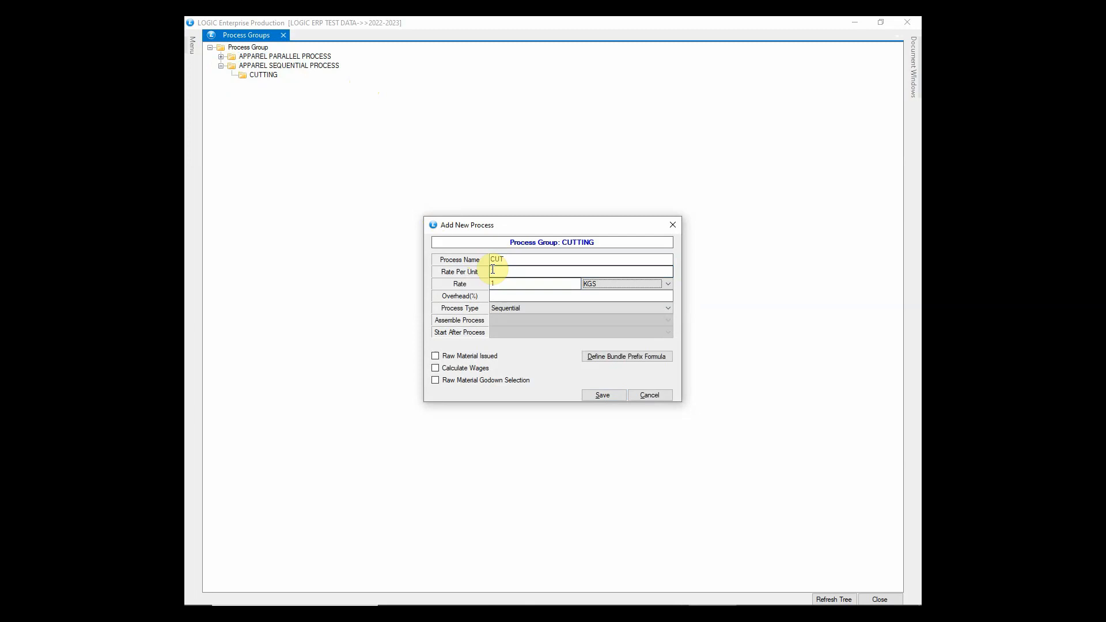
click(605, 394)
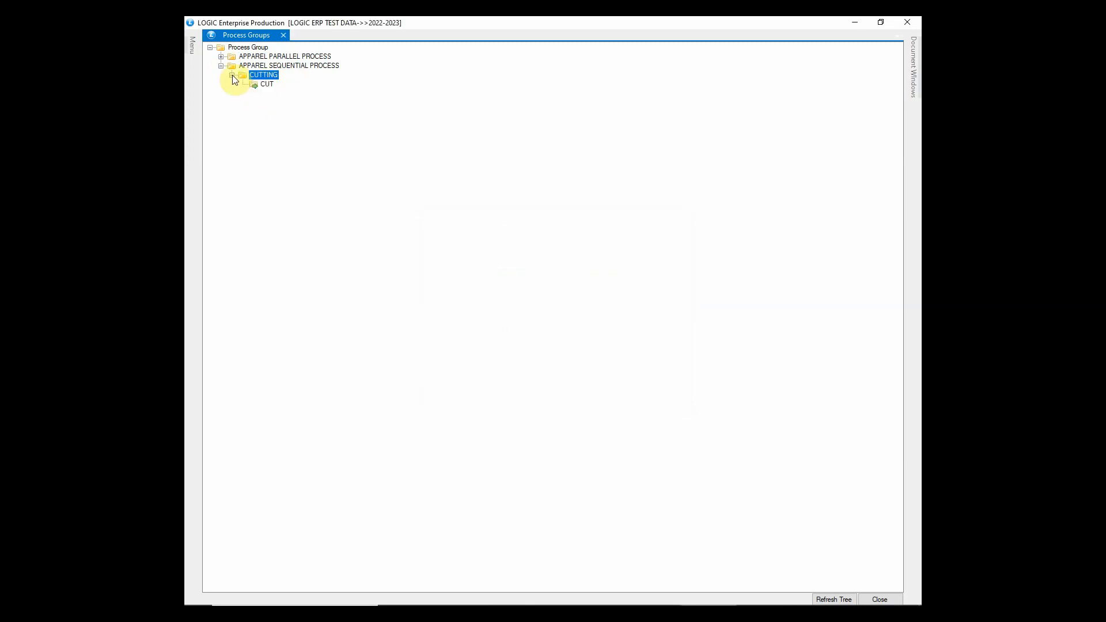
Add and save a sub-process named MOULDING under CUTTING with rate per unit 1 and rate 1
right_click(272, 74)
click(312, 81)
click(510, 261)
text(MOULDING)
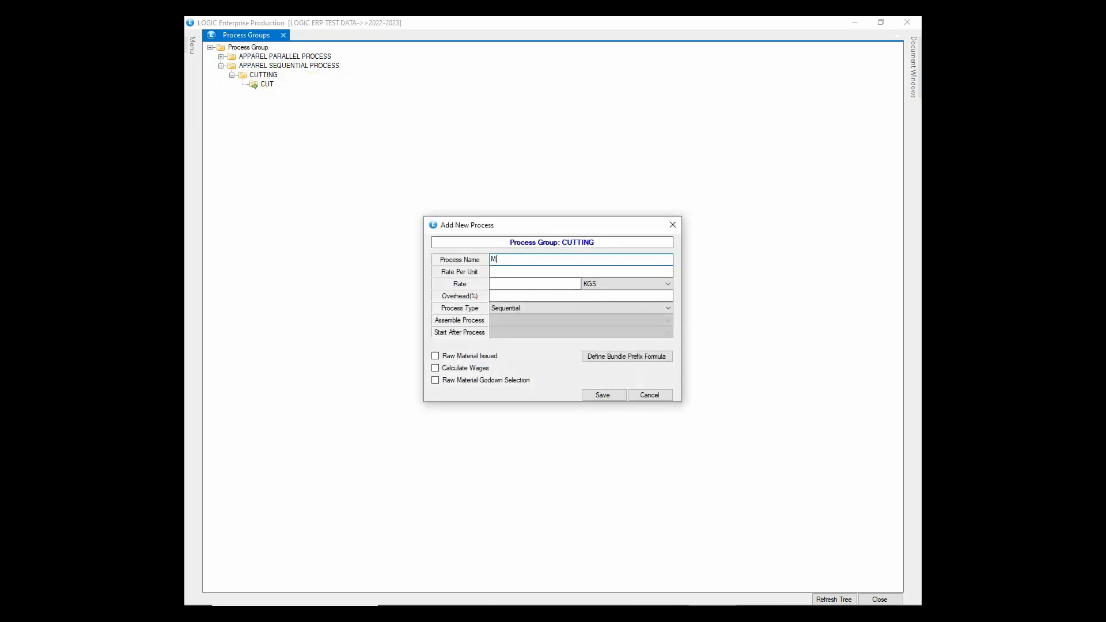
key(Tab)
text(1)
key(Tab)
text(1)
key(Tab)
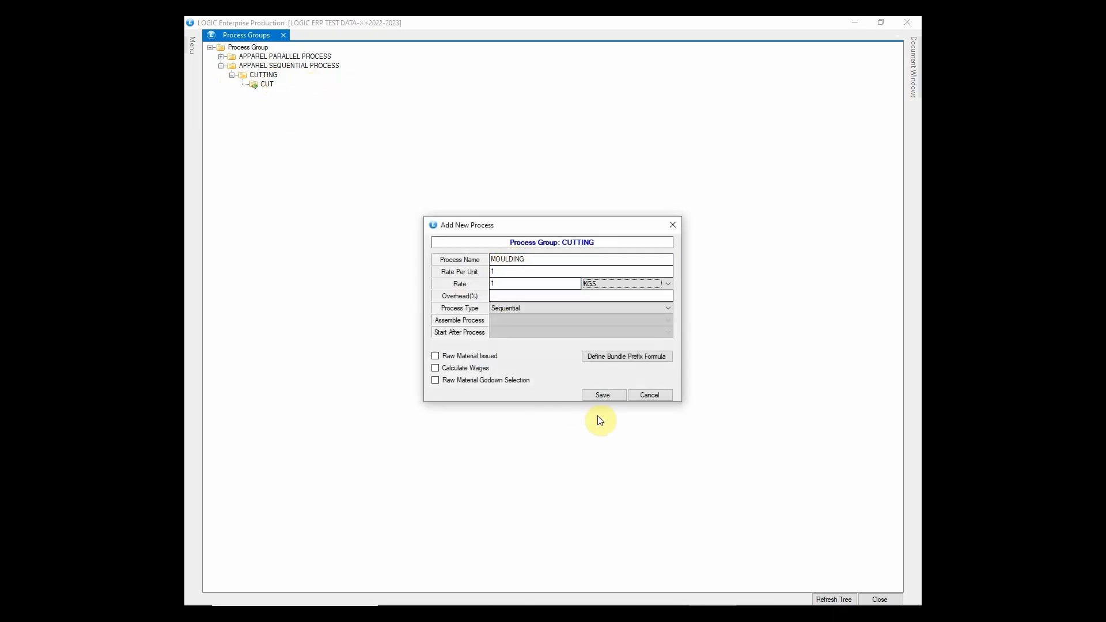
click(602, 394)
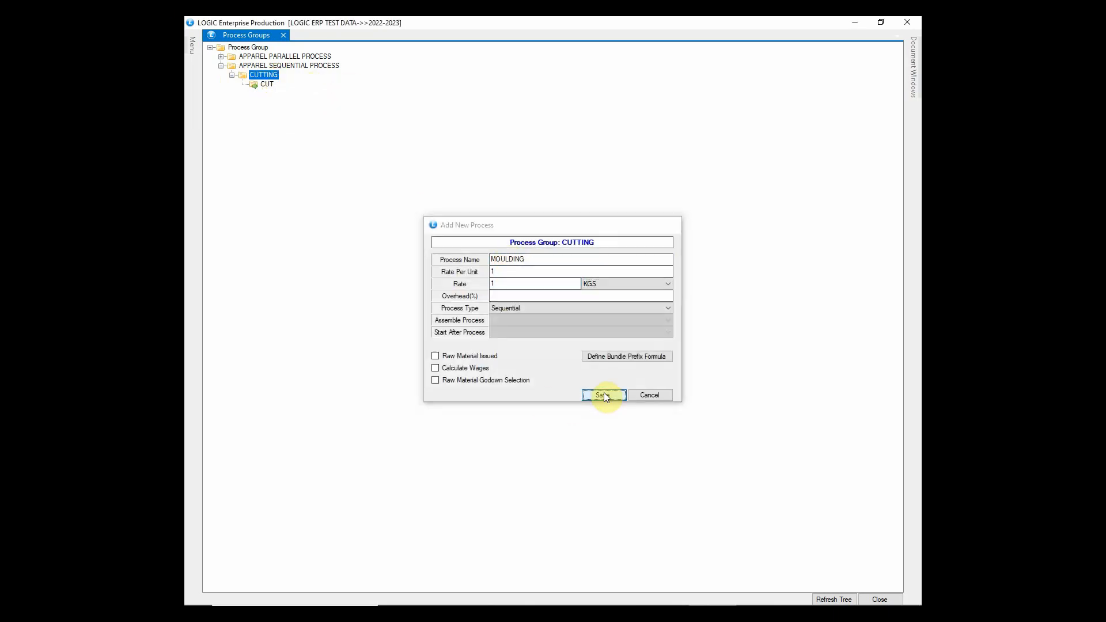
click(232, 76)
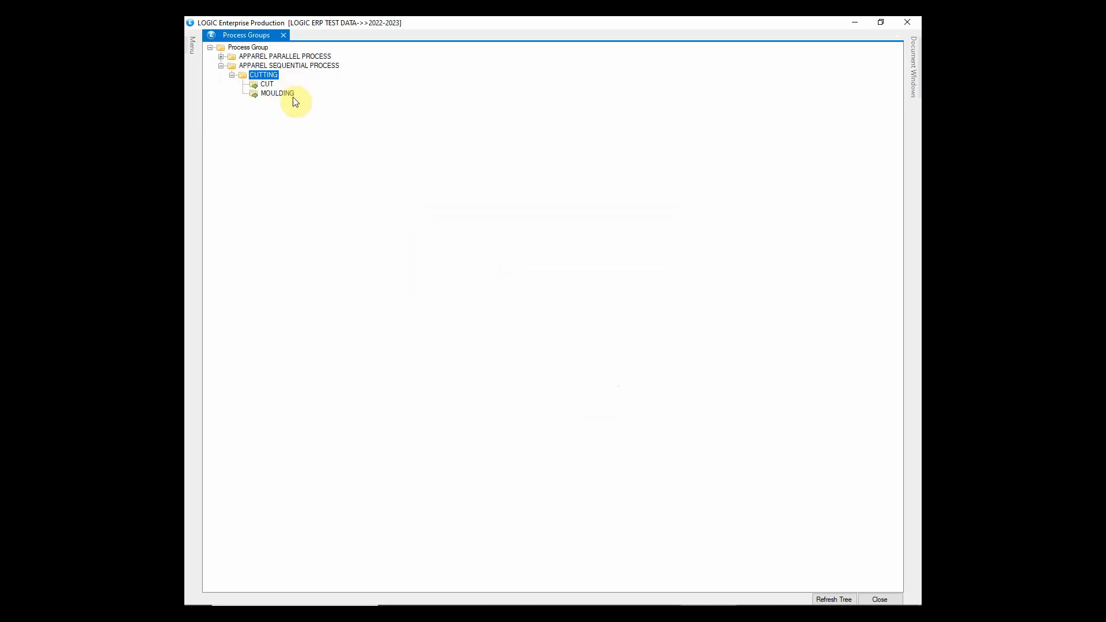
click(232, 76)
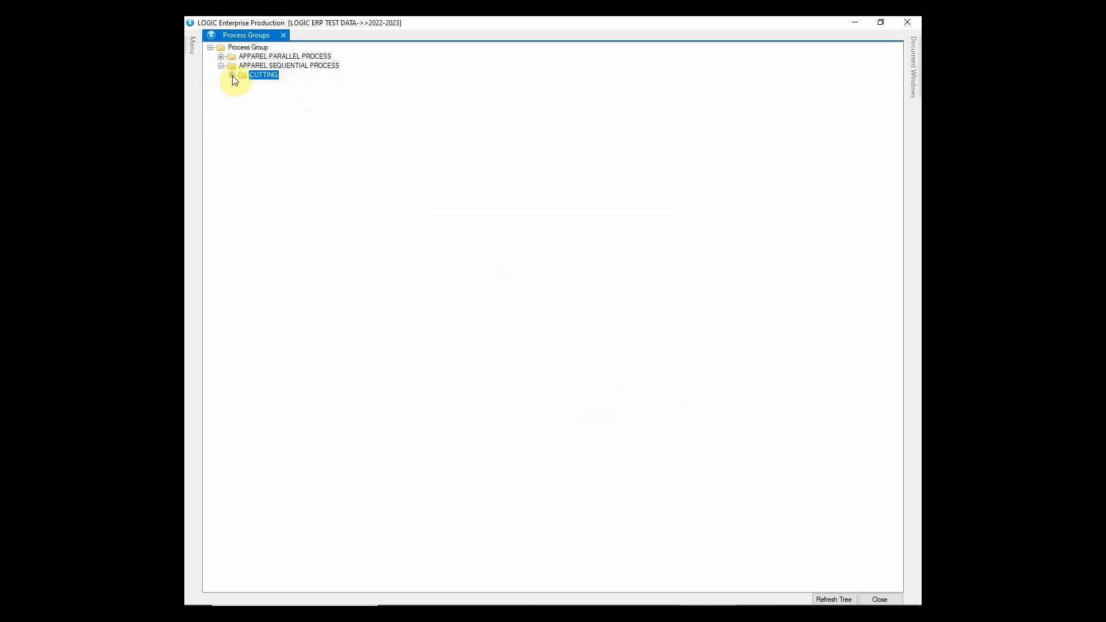
Add and save a new process named STITCHING in the APPAREL SEQUENTIAL PROCESS group
right_click(302, 66)
click(386, 73)
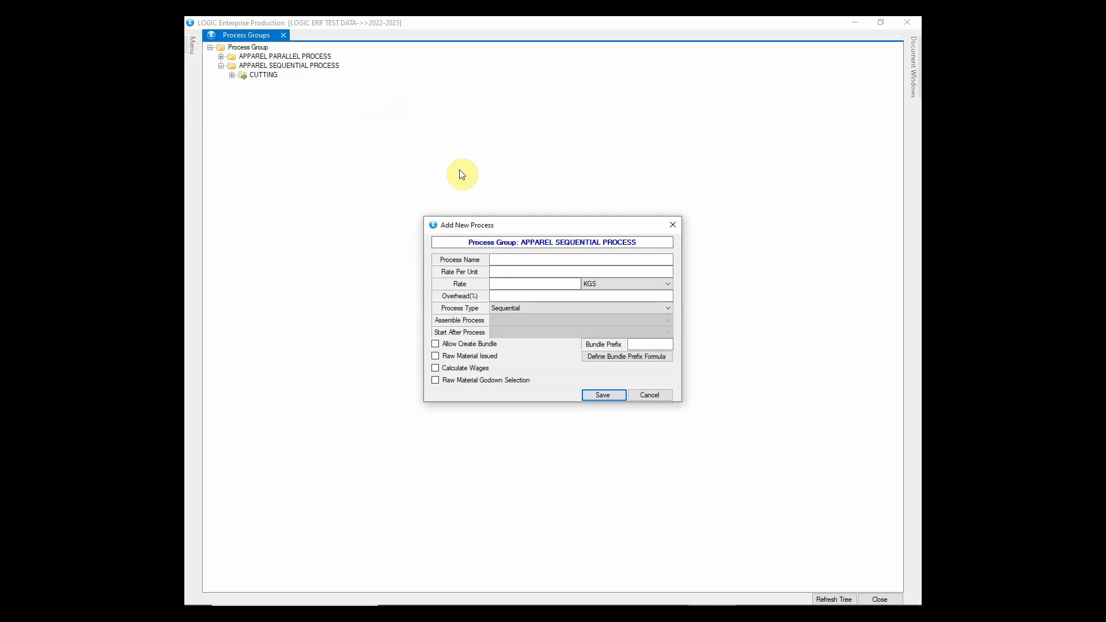
text(STICTHING)
click(520, 273)
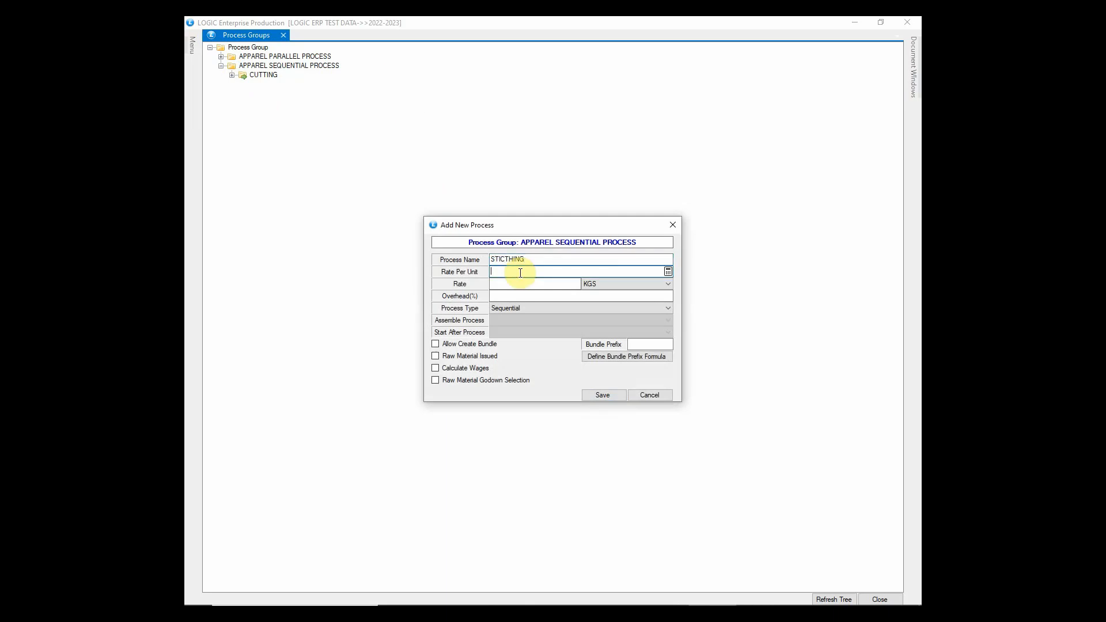
click(607, 398)
Add and save a PACKING AND FINISHING process in the APPAREL SEQUENTIAL PROCESS group with rate per unit 1
right_click(323, 65)
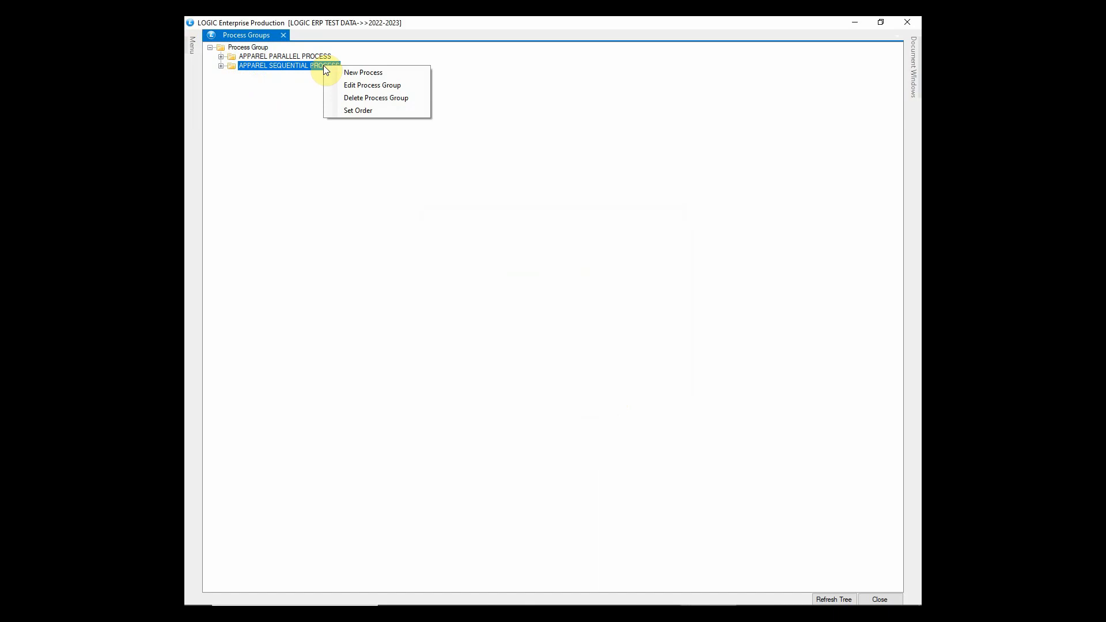
click(354, 72)
text(PACKING AND FINISHING)
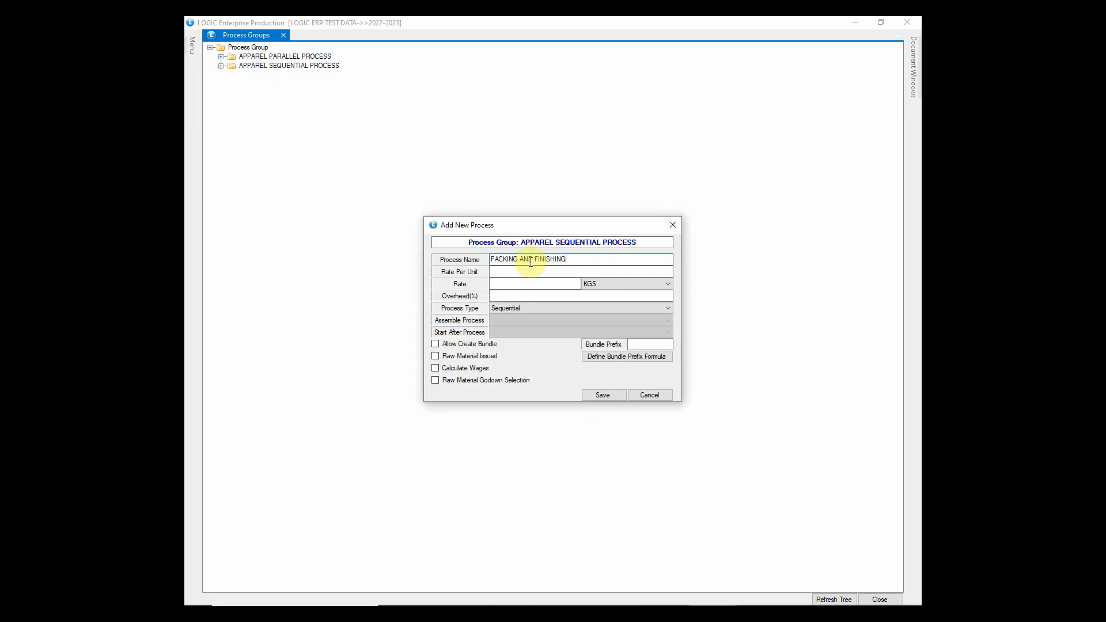
click(537, 270)
text(1)
click(598, 395)
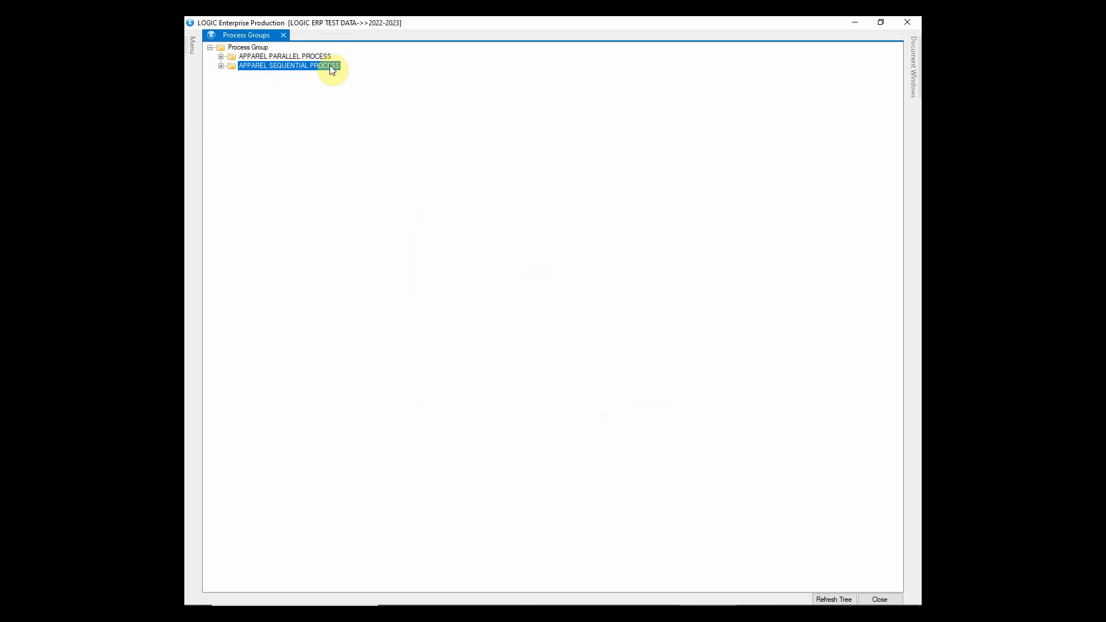
Review the processes in the APPAREL SEQUENTIAL PROCESS group and the sub-processes under CUTTING
click(220, 66)
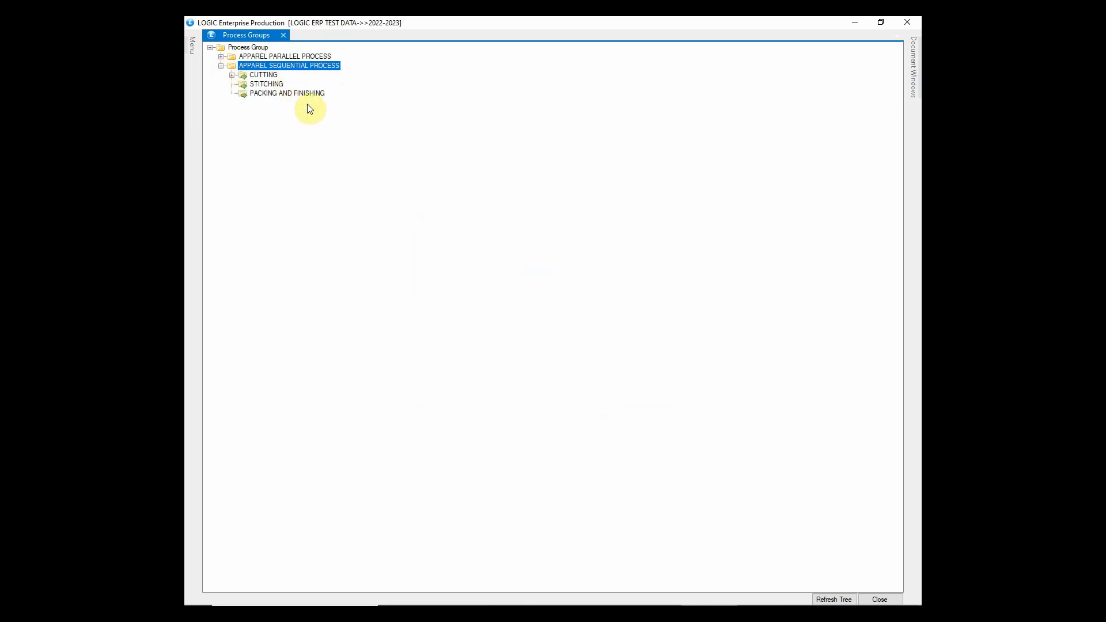
click(263, 75)
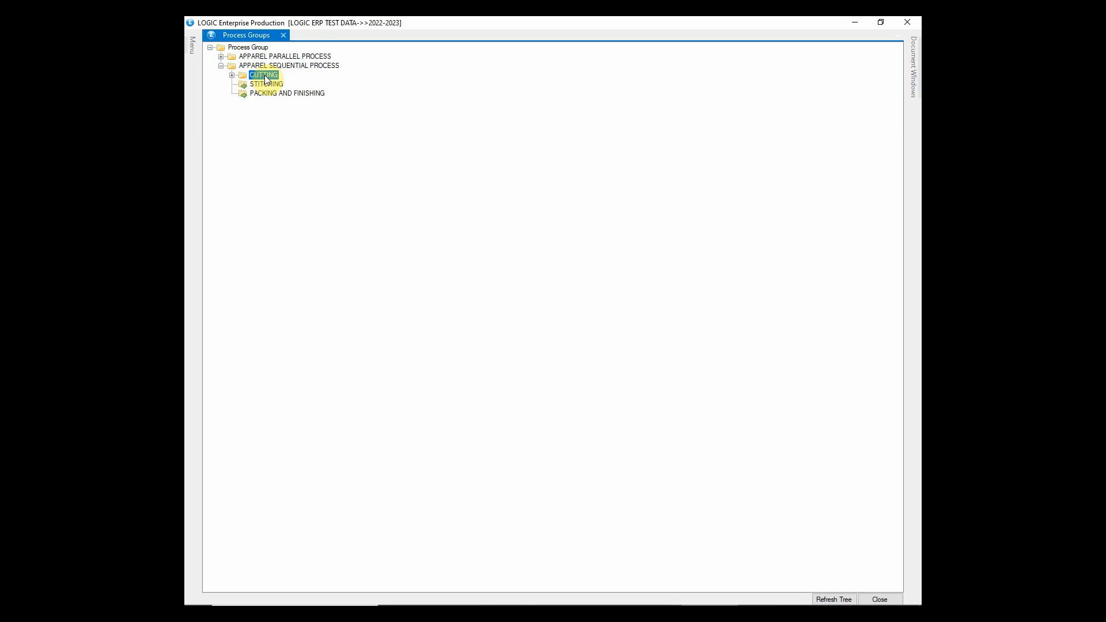
click(231, 75)
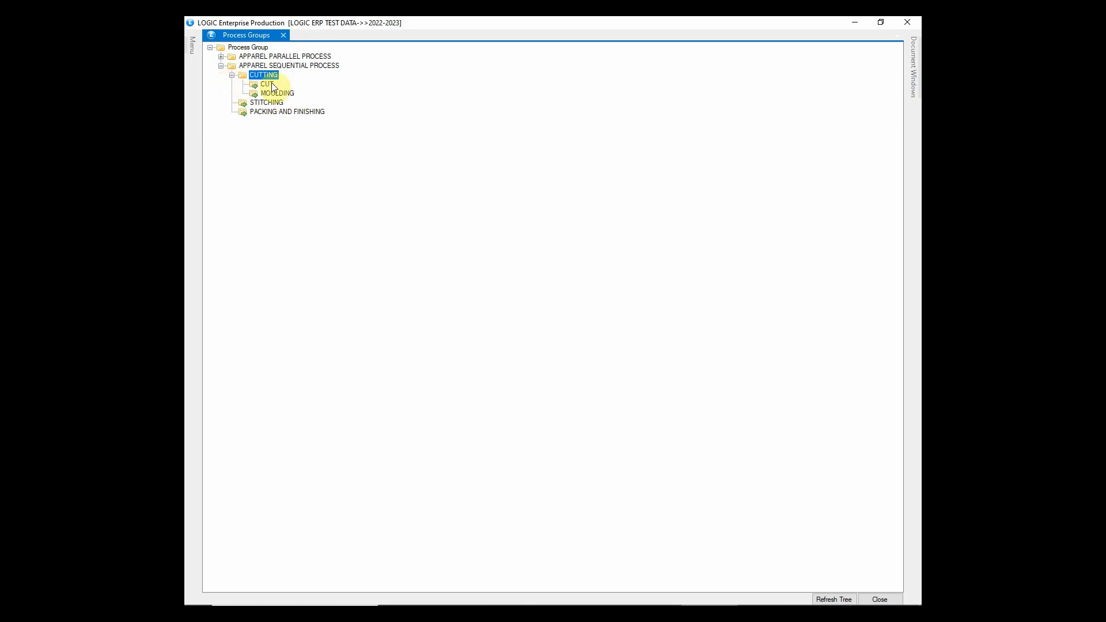
click(231, 76)
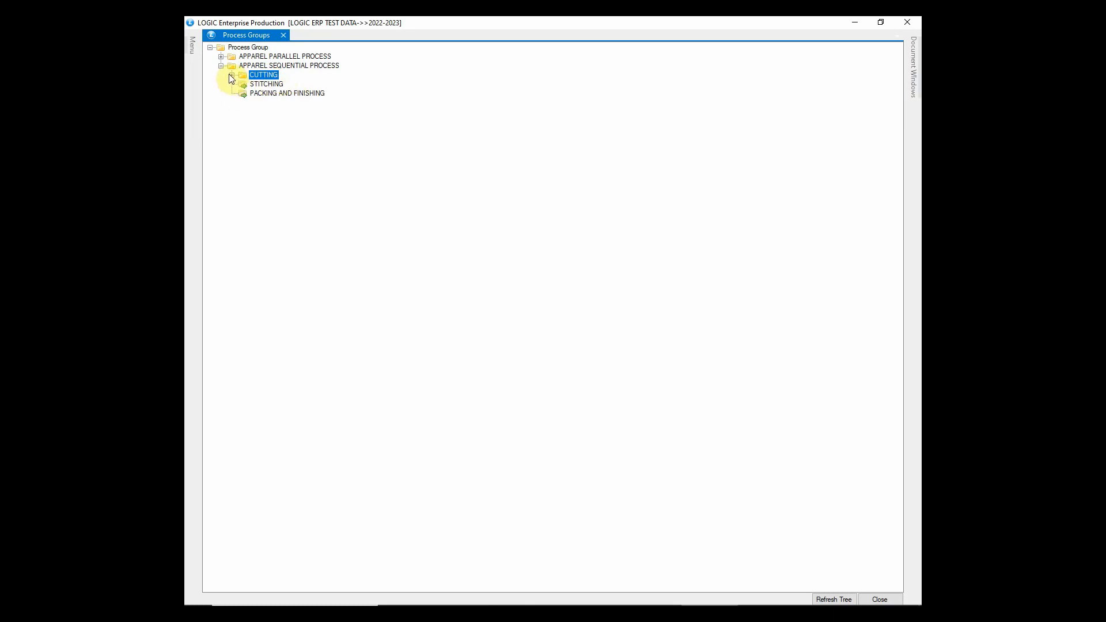
click(221, 66)
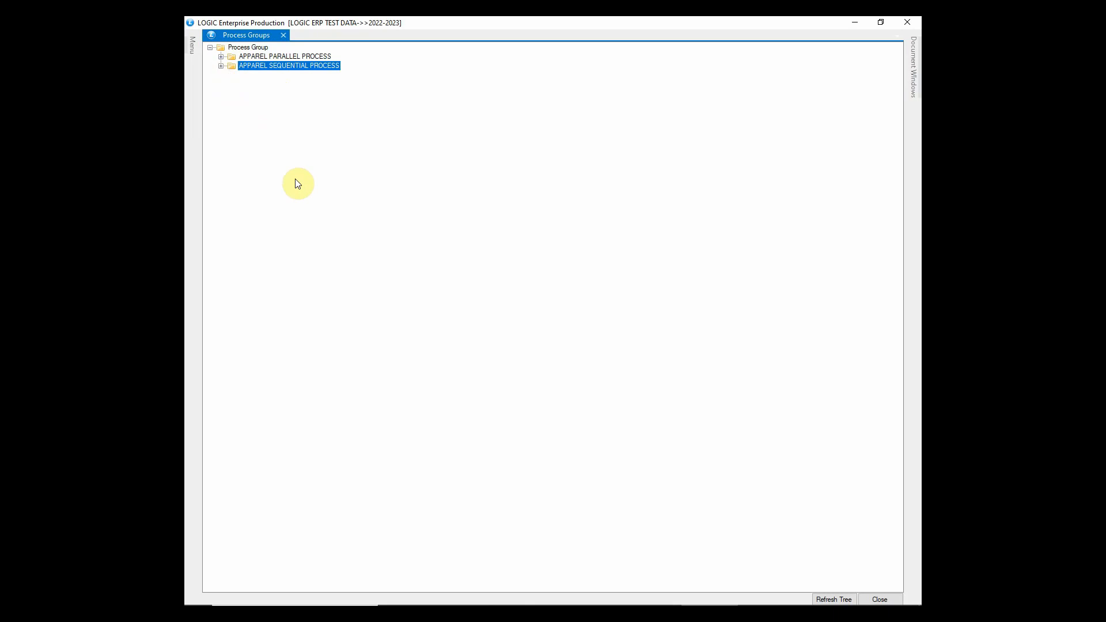
Close the process groups window and open the BOM raw material types setup
click(916, 21)
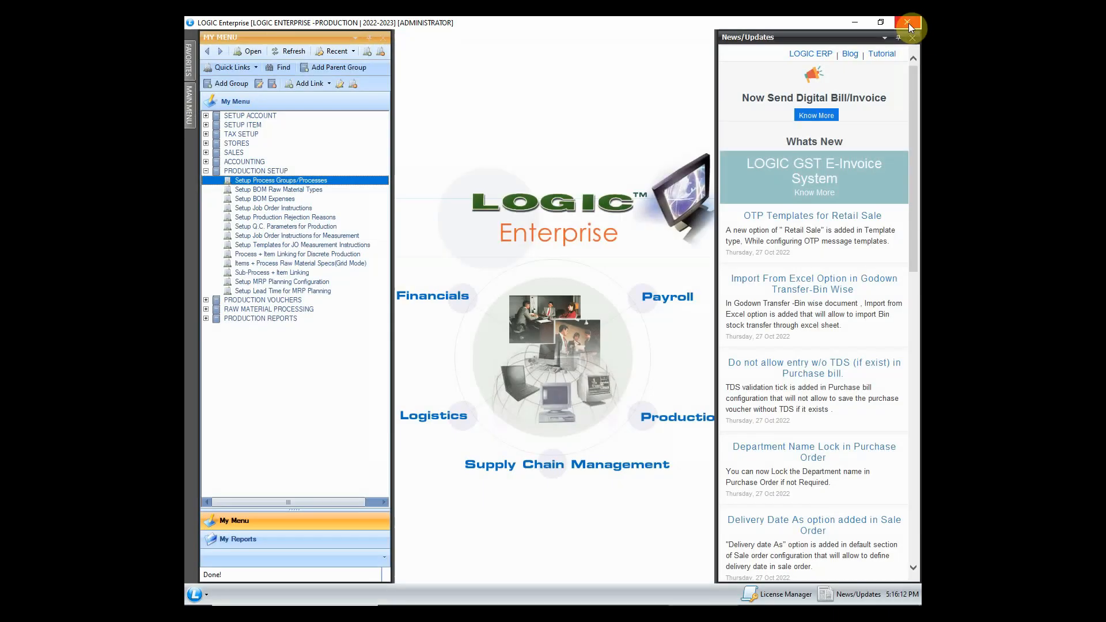
click(321, 190)
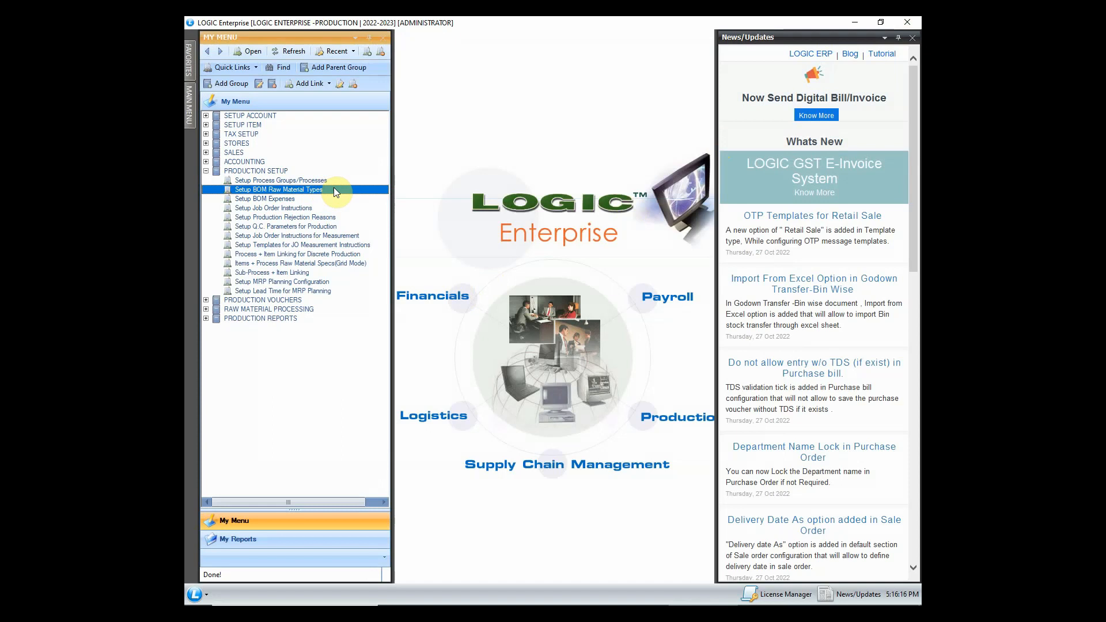
double_click(347, 189)
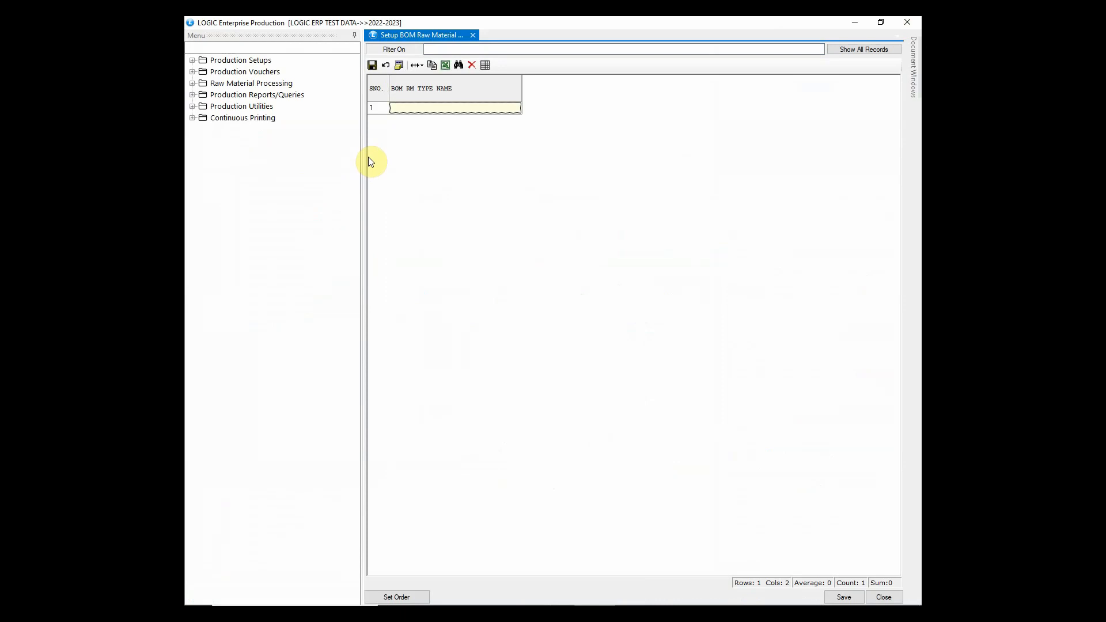
Enter the BOM raw material types CHEST, SHOULDER, FRONT, BACK and WAIST in consecutive rows
text(CHEST)
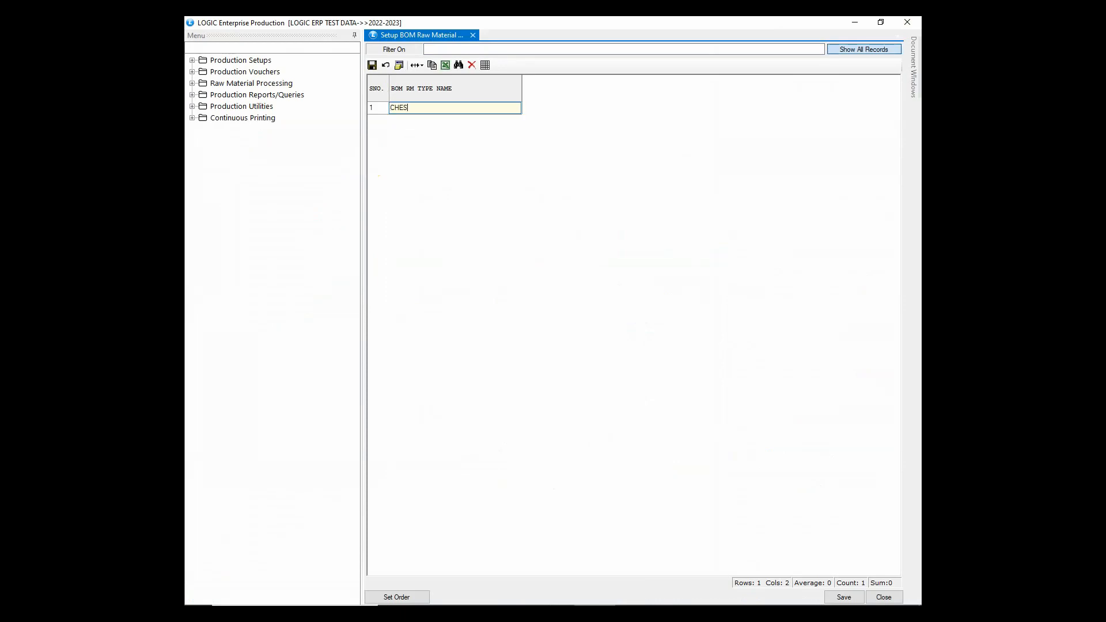
key(Return)
text(SHOULDER)
key(Return)
text(FRONT)
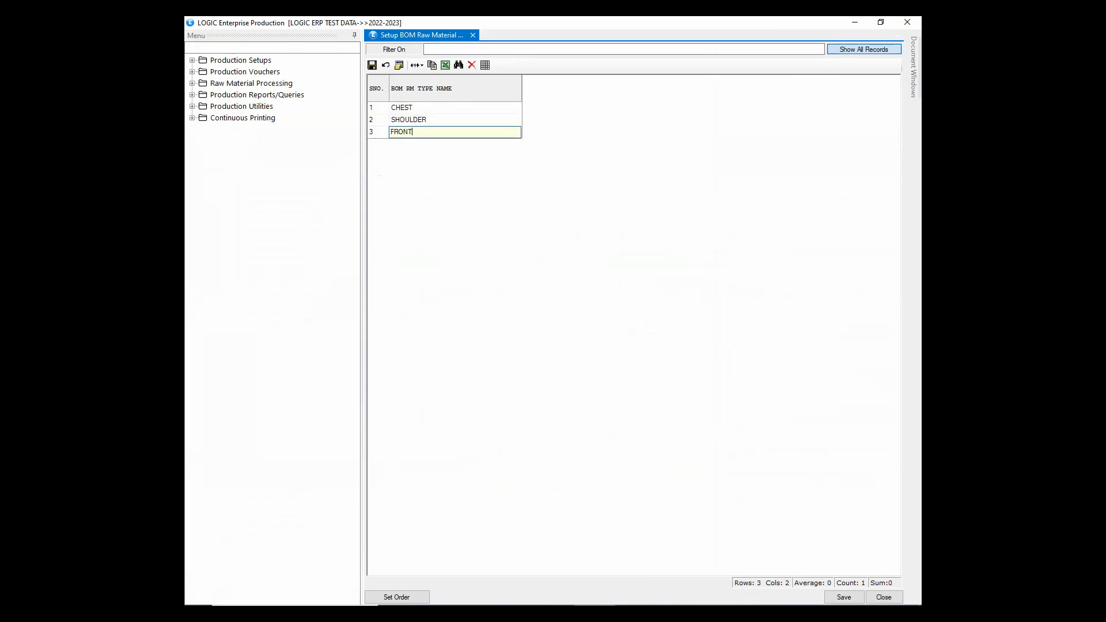
key(Return)
text(BACK)
key(Return)
text(WAIST)
key(Return)
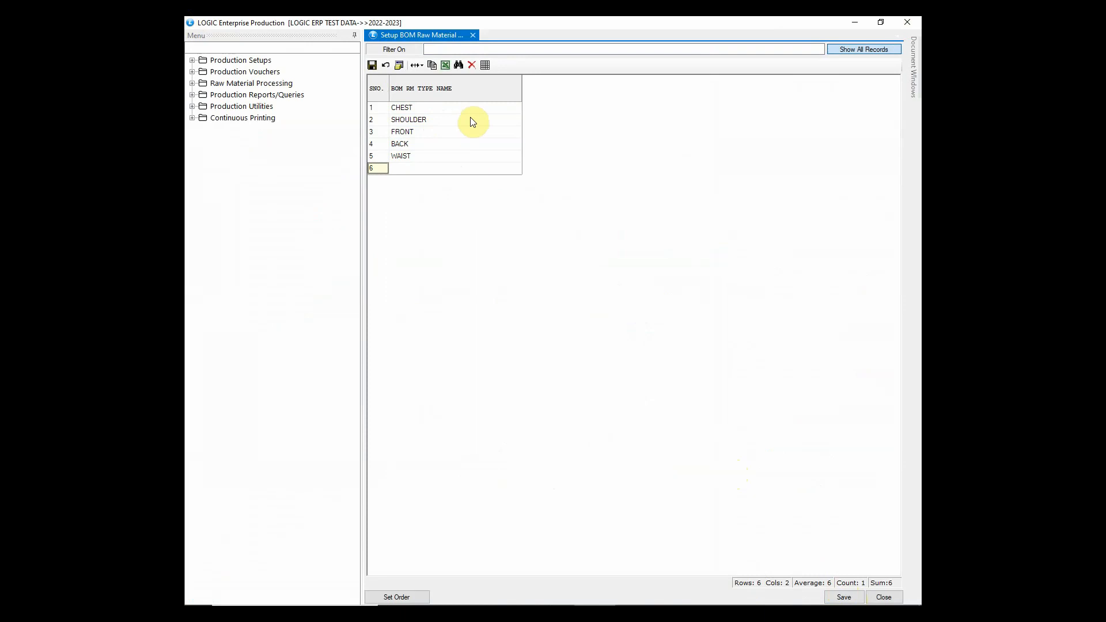
Switch to the BOM expenses setup and choose Percent Wise as the expense type for SALARY
click(915, 23)
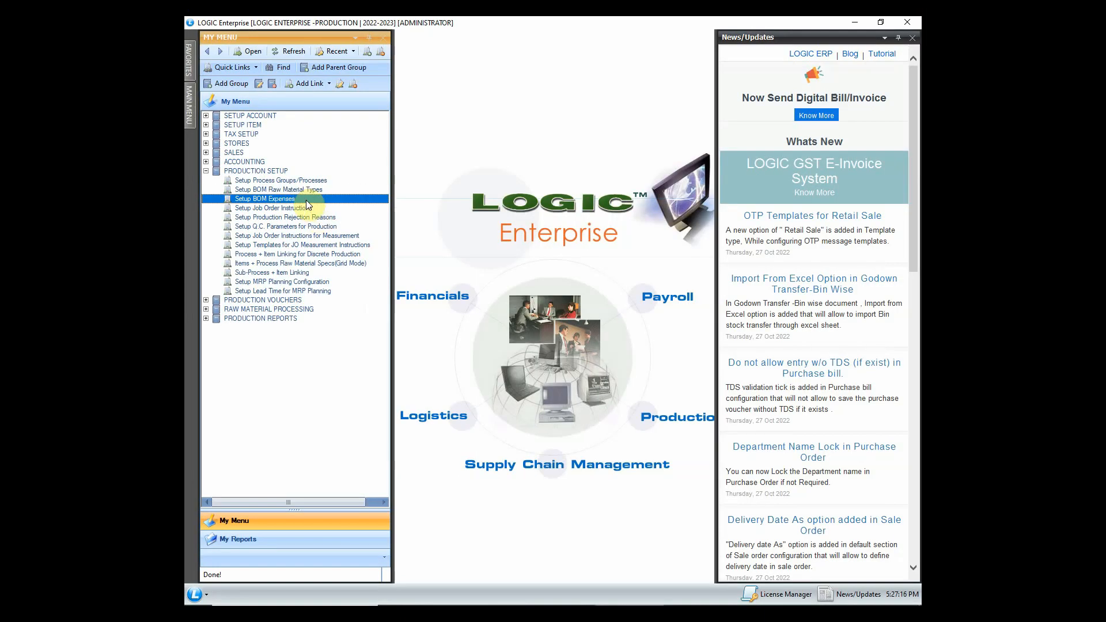
double_click(333, 196)
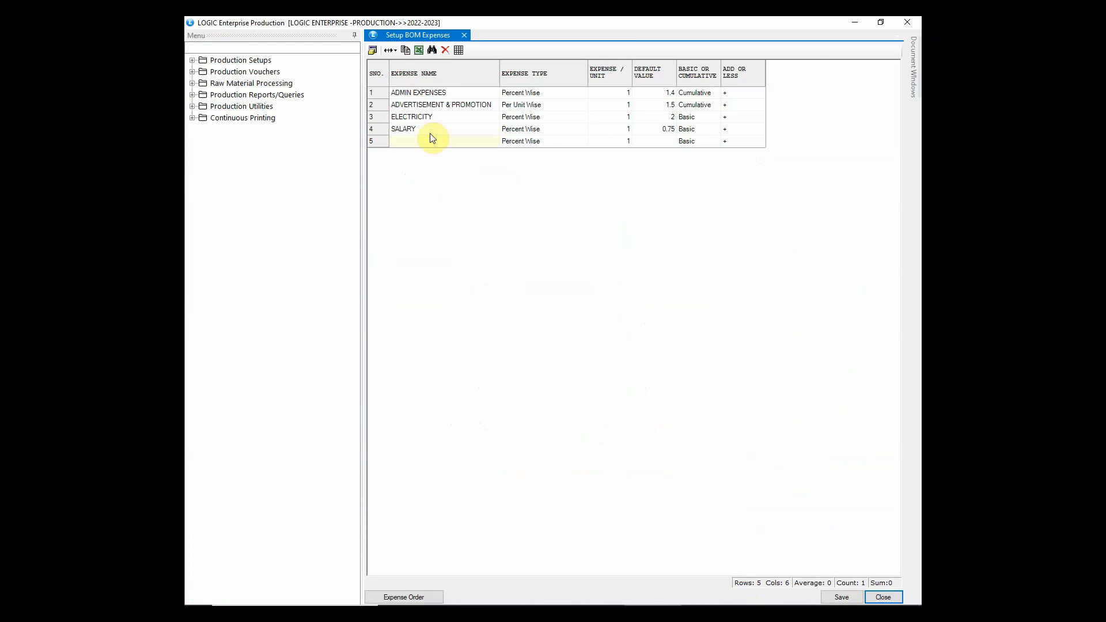
click(519, 133)
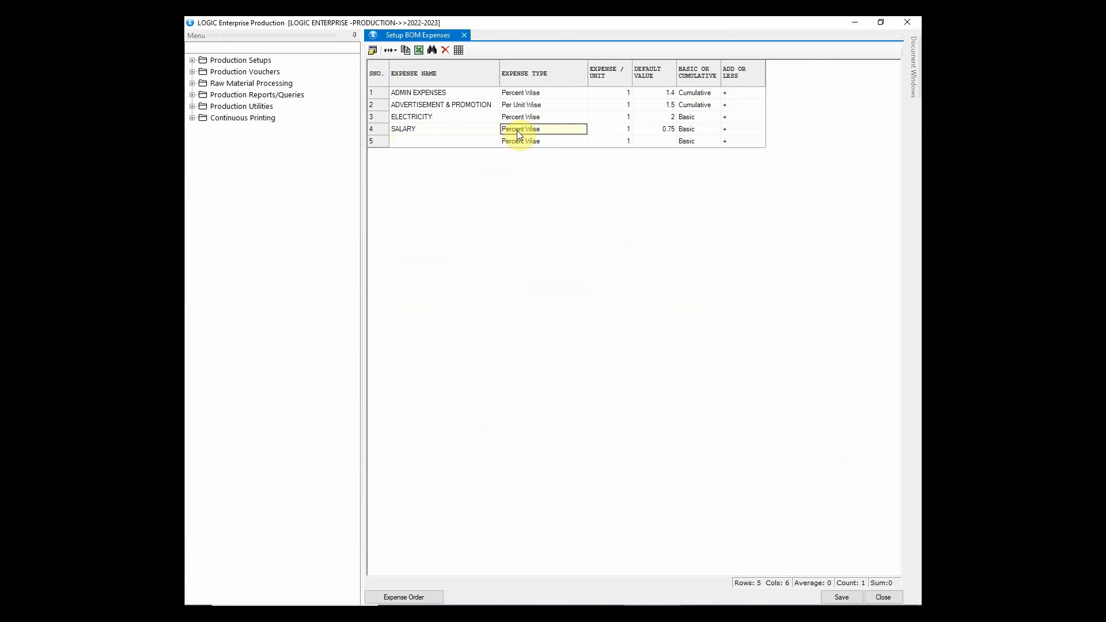
click(519, 132)
click(518, 132)
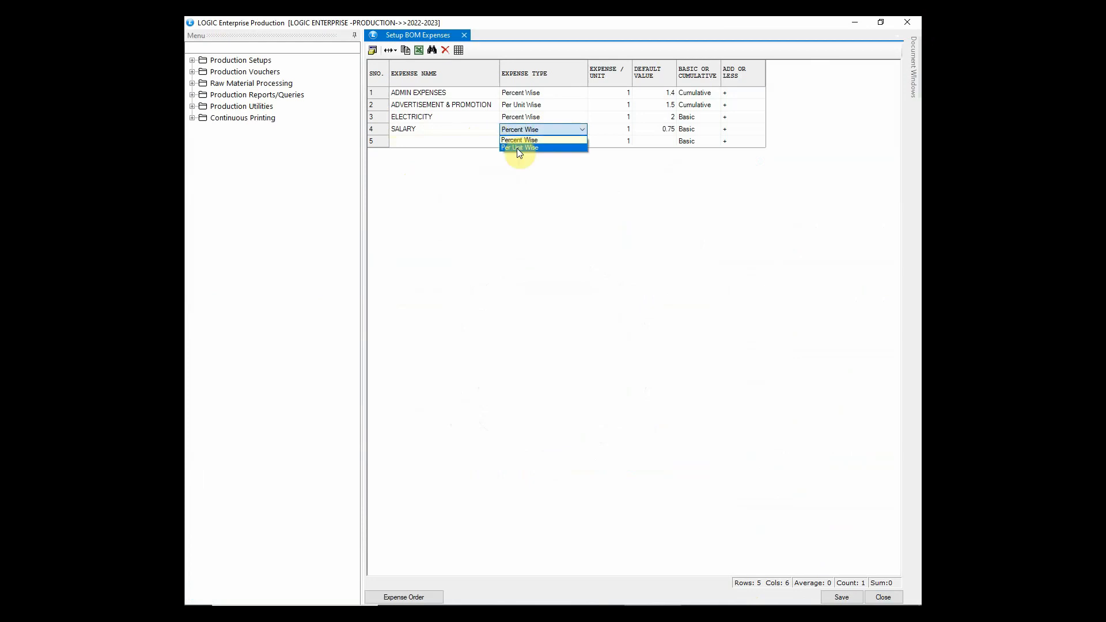
click(518, 140)
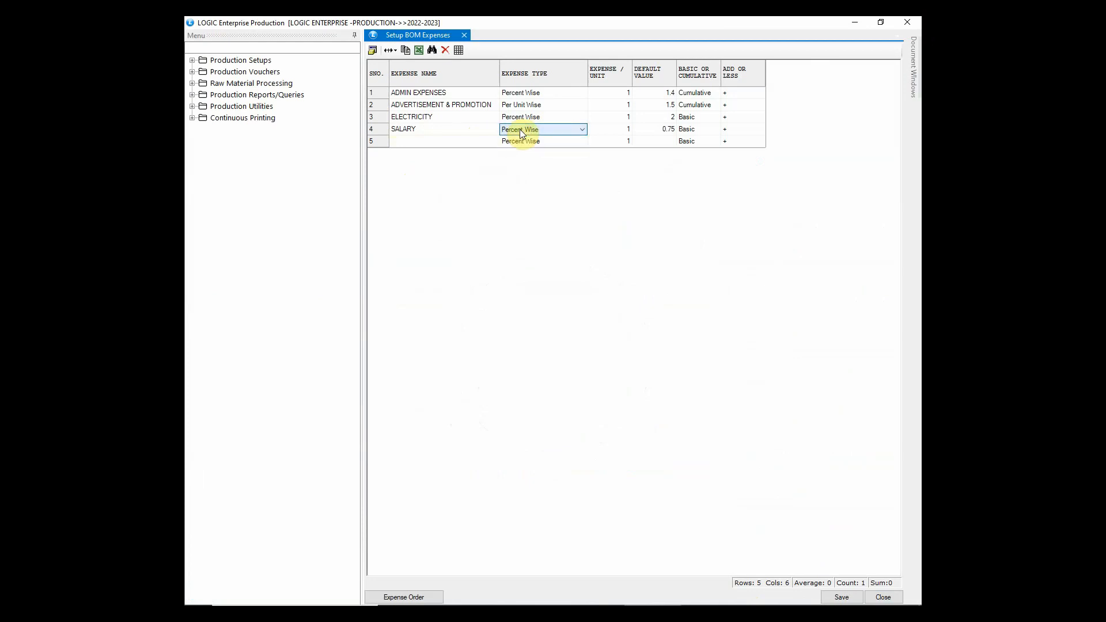
click(609, 131)
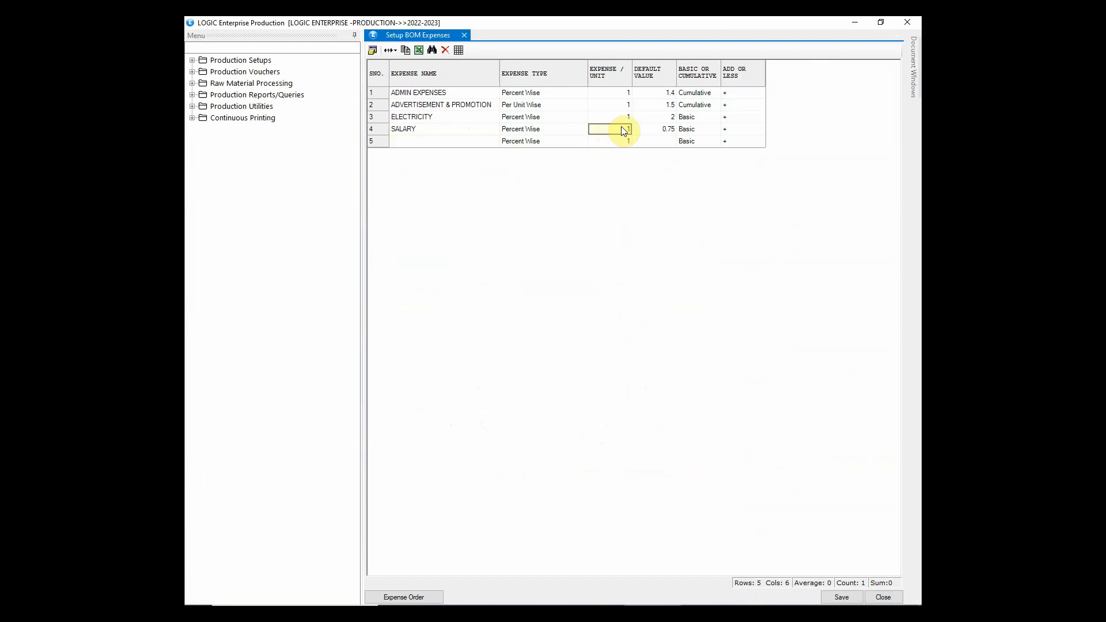
Set the SALARY expense to Cumulative and close the BOM expenses setup
click(656, 131)
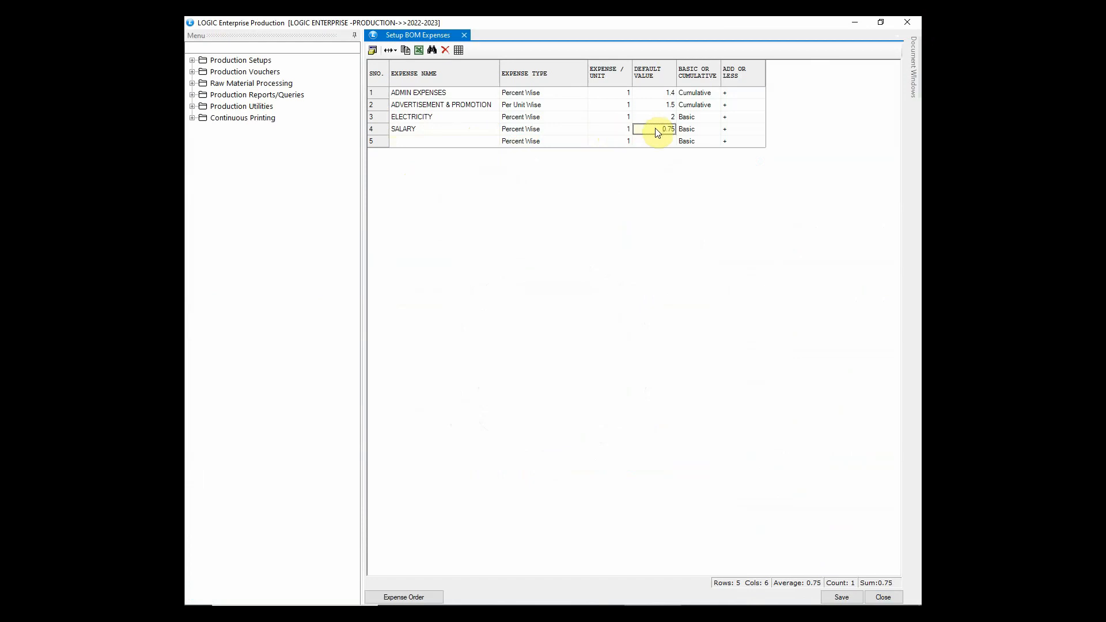
click(701, 132)
click(703, 136)
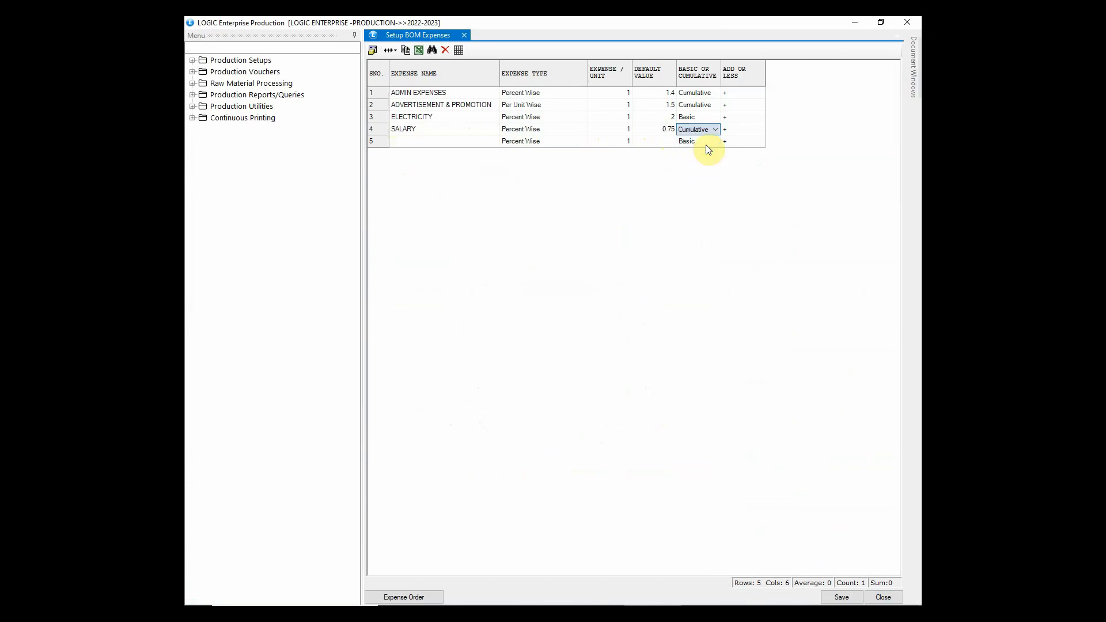
click(742, 140)
click(906, 23)
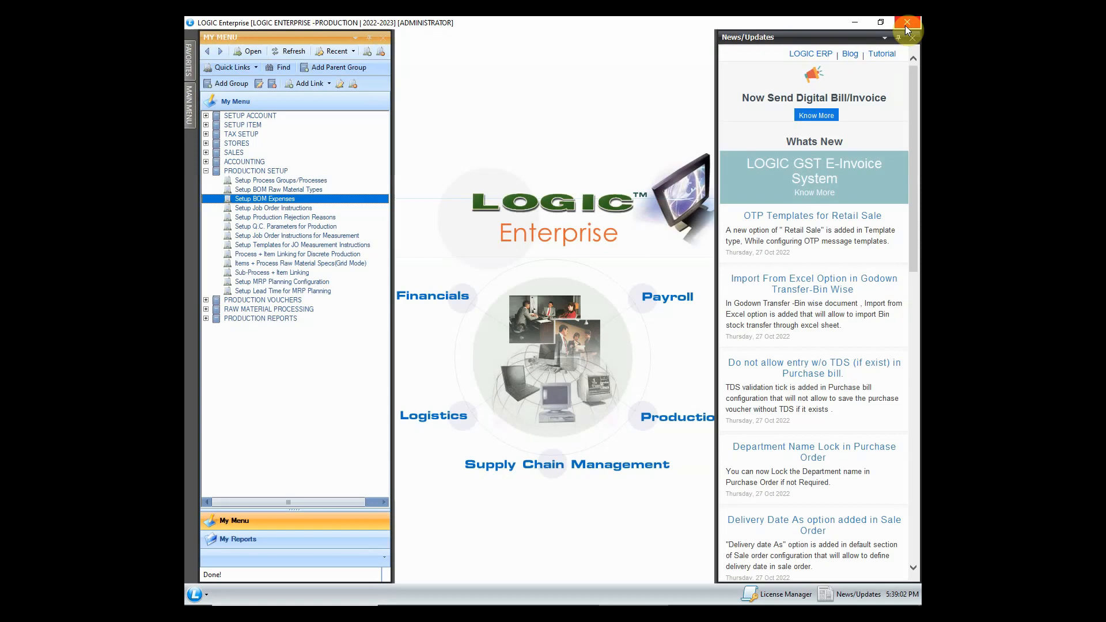
Open the job order instructions setup and save the instruction groups CUTTING, FINISHING and IRONING
click(343, 208)
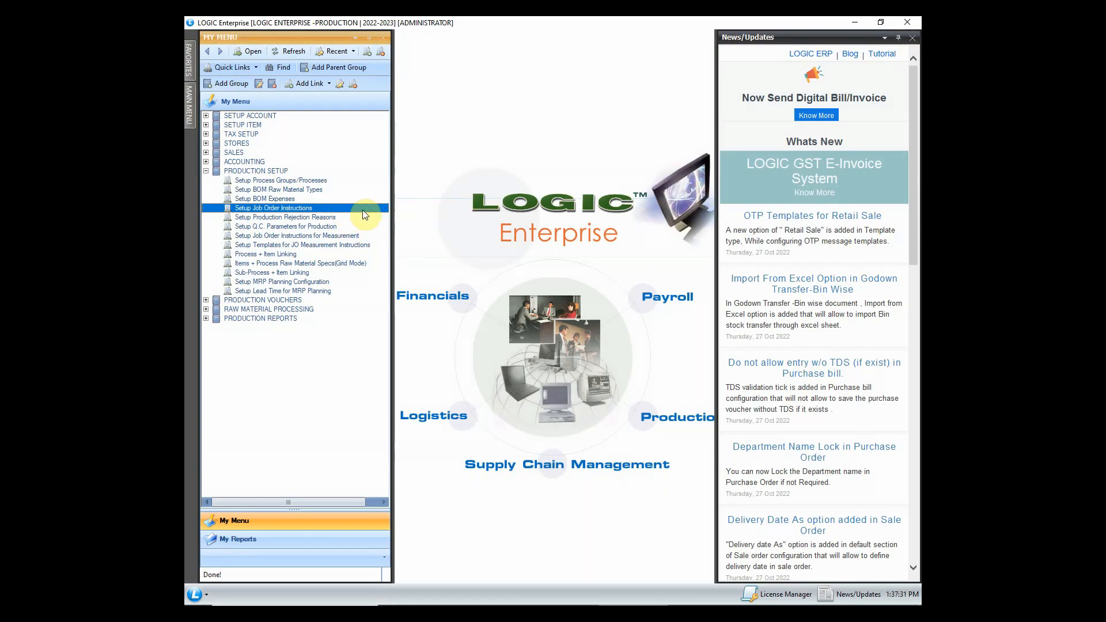
double_click(348, 207)
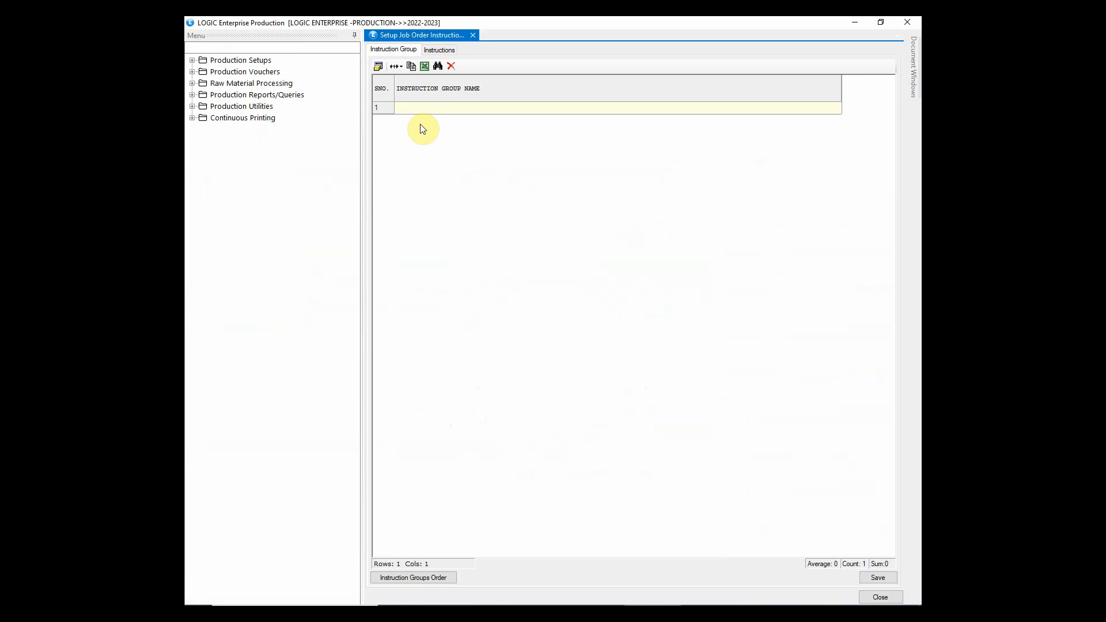
click(432, 111)
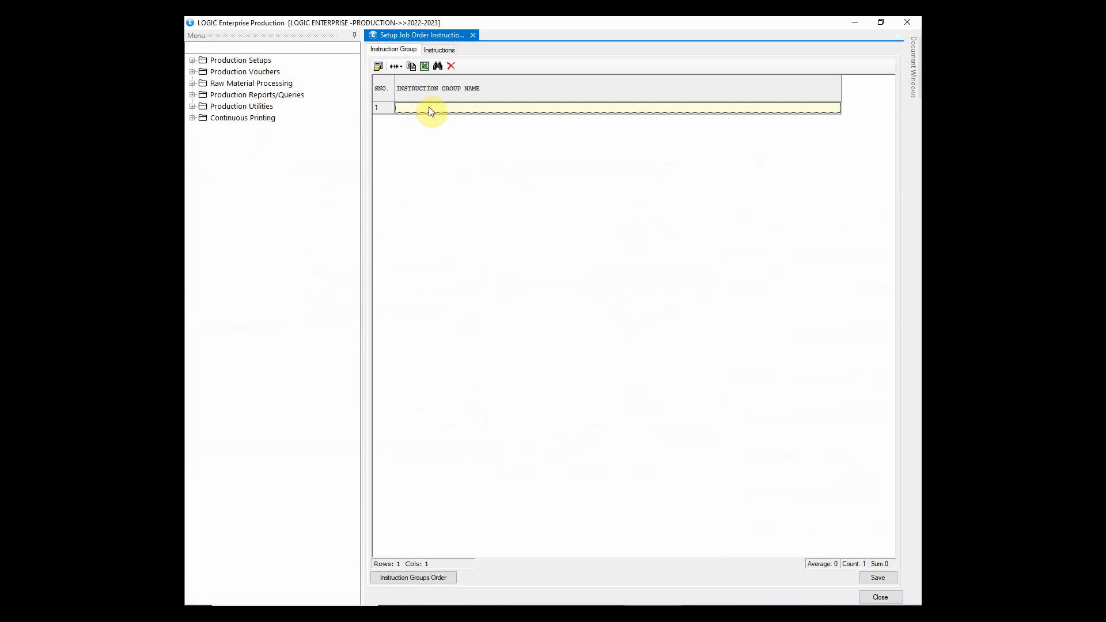
text(CUTTING)
key(Return)
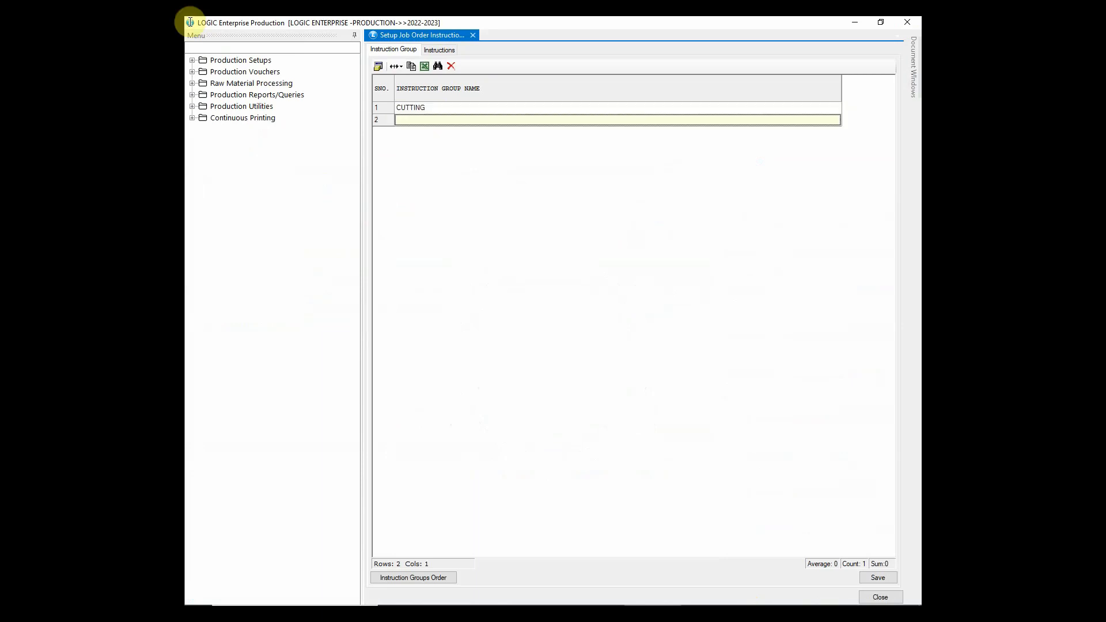
text(FINISHING)
key(Return)
text(IRONING)
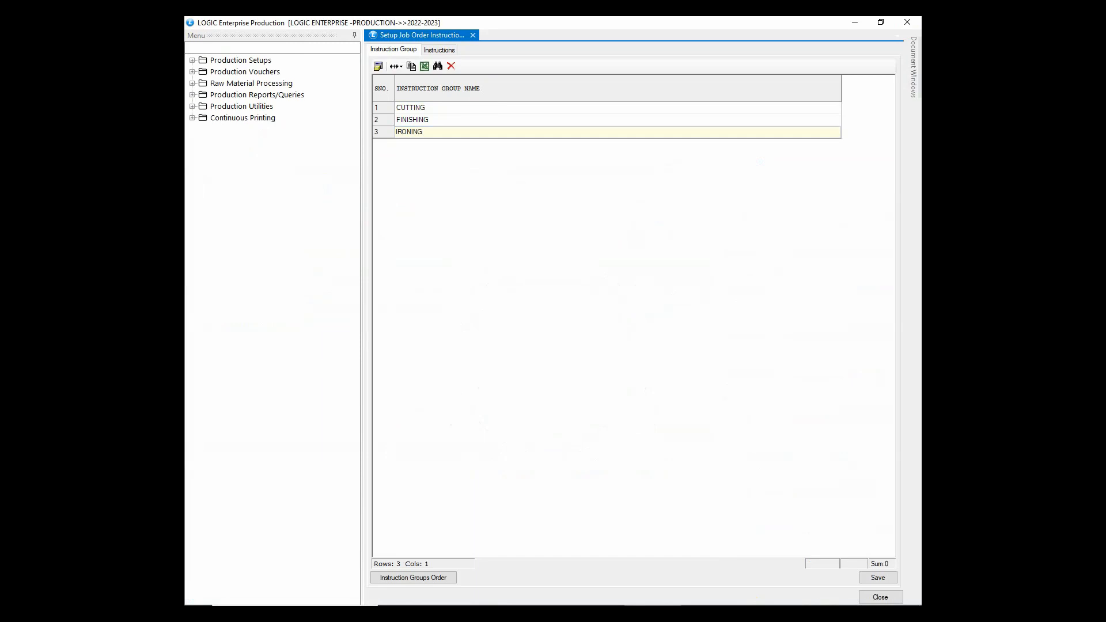
key(Return)
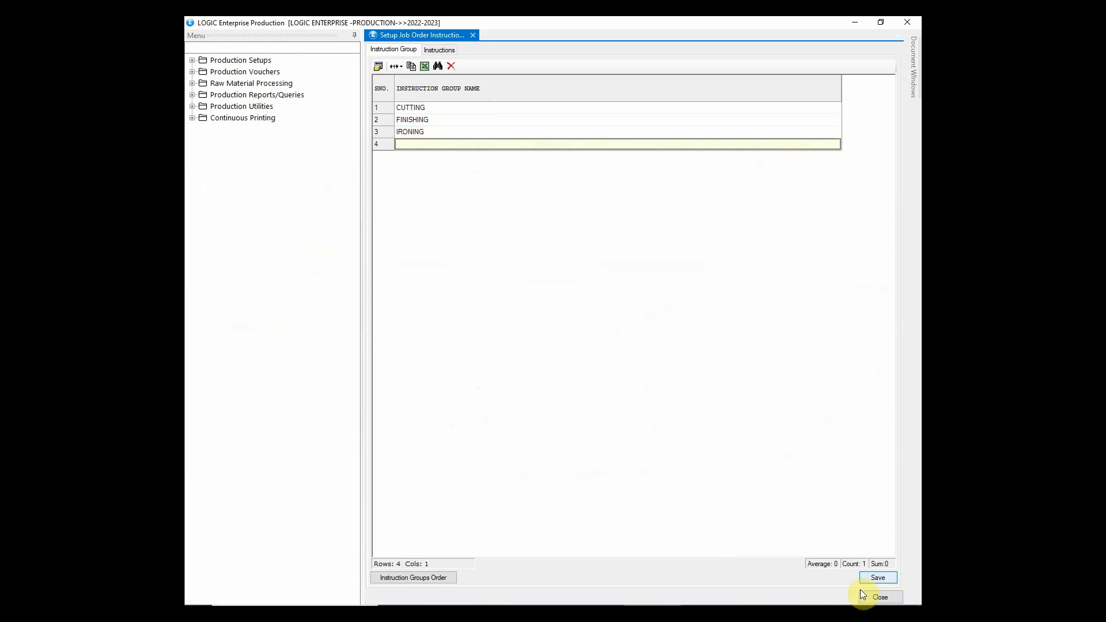
click(876, 578)
click(561, 355)
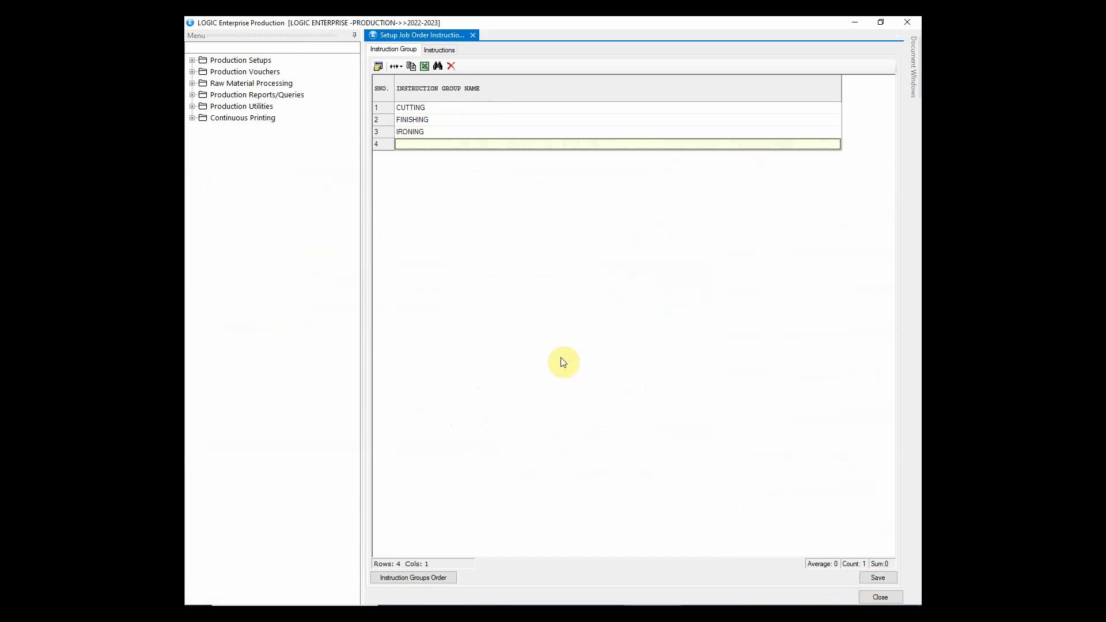
Add the instruction IF USING A ROTARY CUTTER, USE A RULER to the CUTTING group and widen the instructions column
click(444, 50)
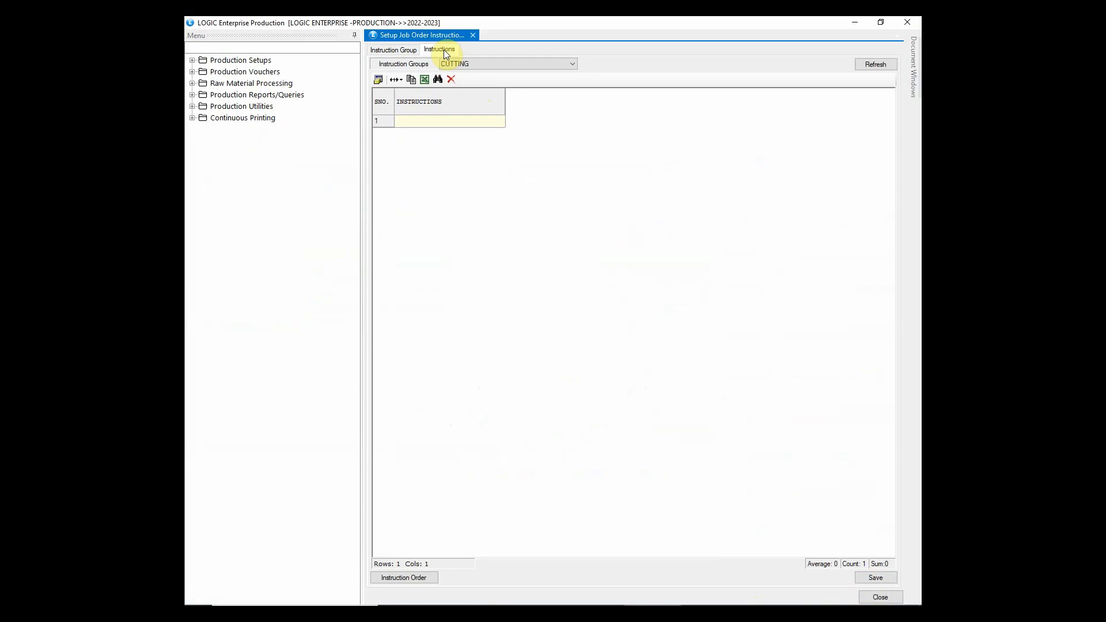
click(538, 61)
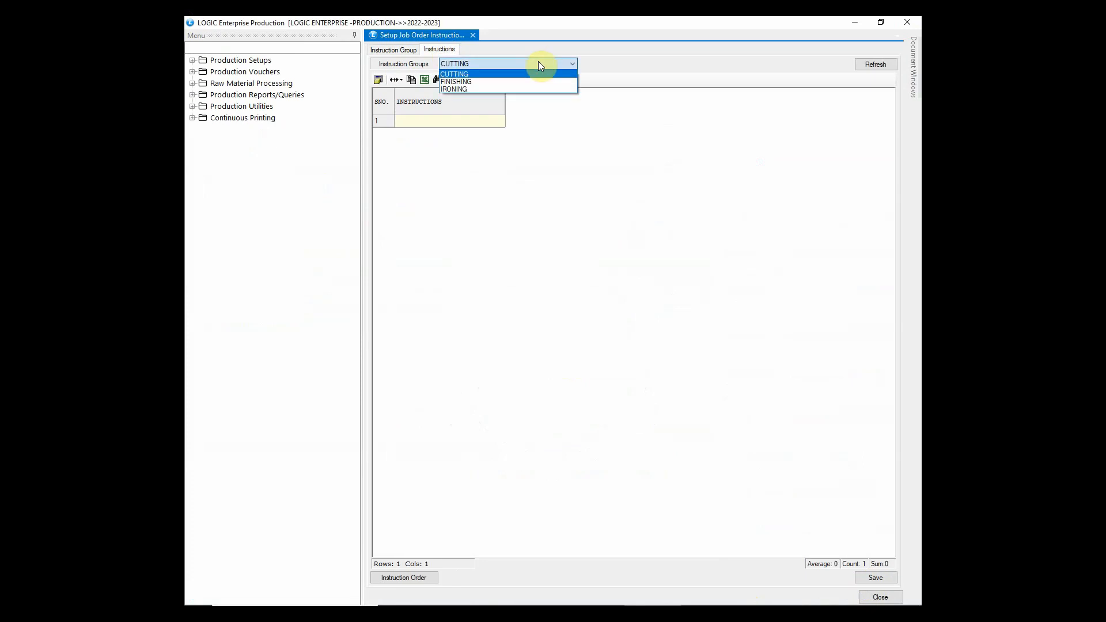
click(538, 61)
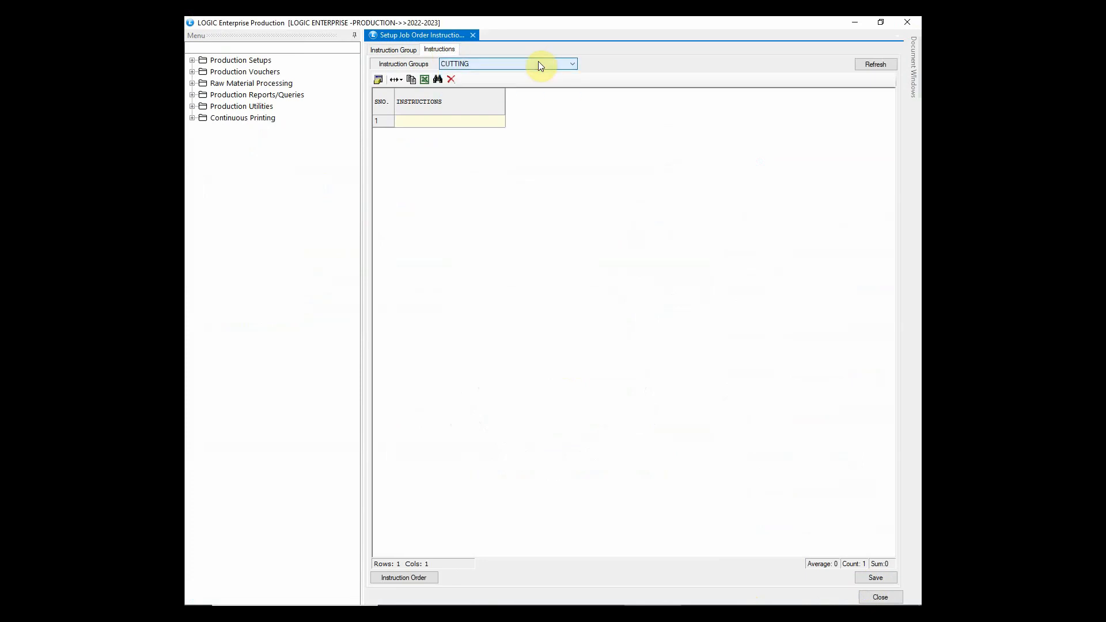
click(879, 64)
text(IF USING A)
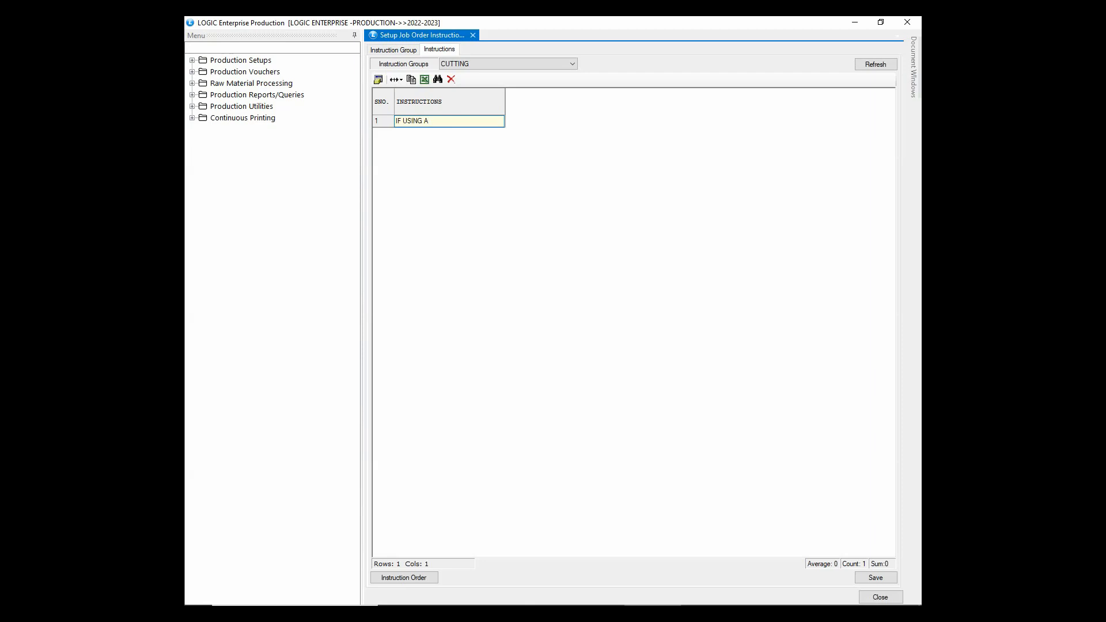
text( ROTARY CUTTER, USE A RULER)
key(Return)
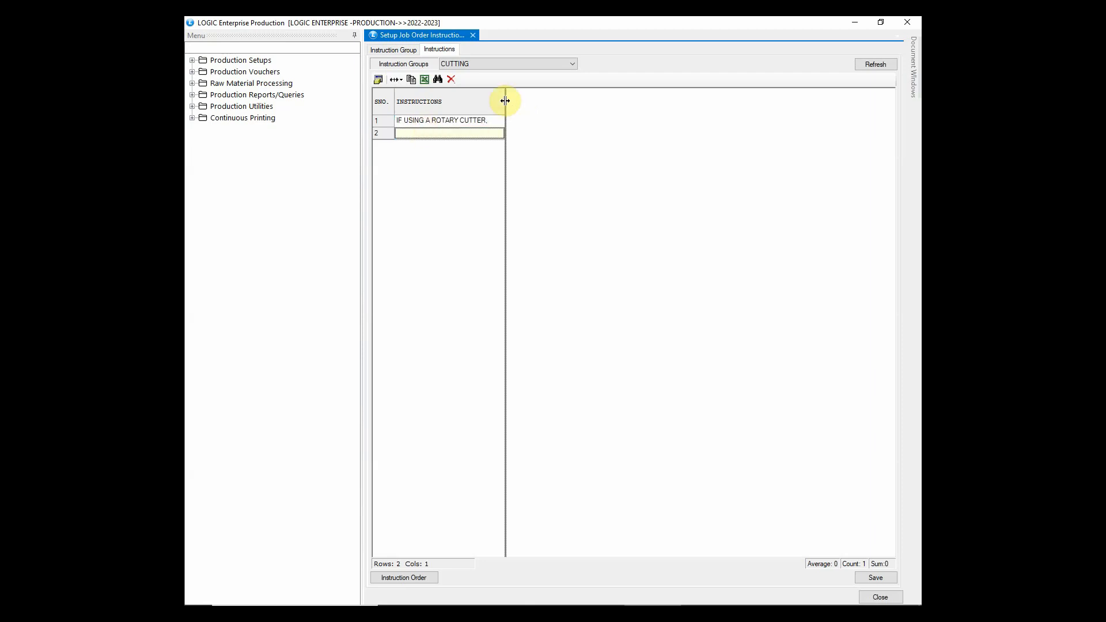
drag(505, 98, 700, 97)
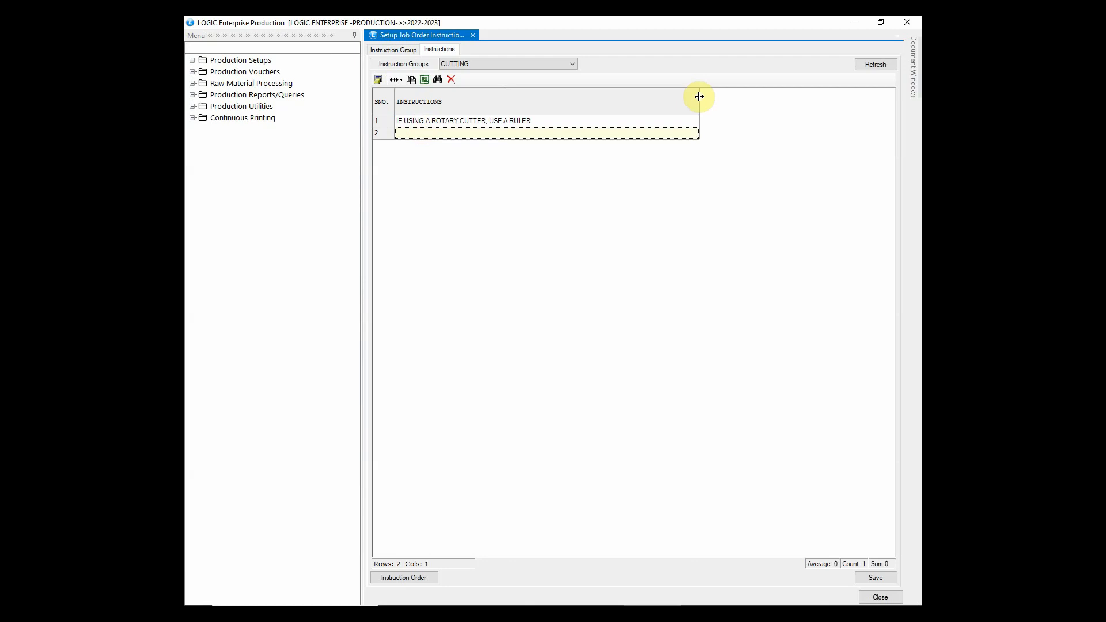
Add the CUTTING instructions NEVER USE PINKING E SCALPING SHEARS FOR CUTTING and USE SHARP SCISSORS , SHEARS OR ROTARY CUTTER
click(500, 137)
text(NEVER USE PINKING E SCALPING SHEARS)
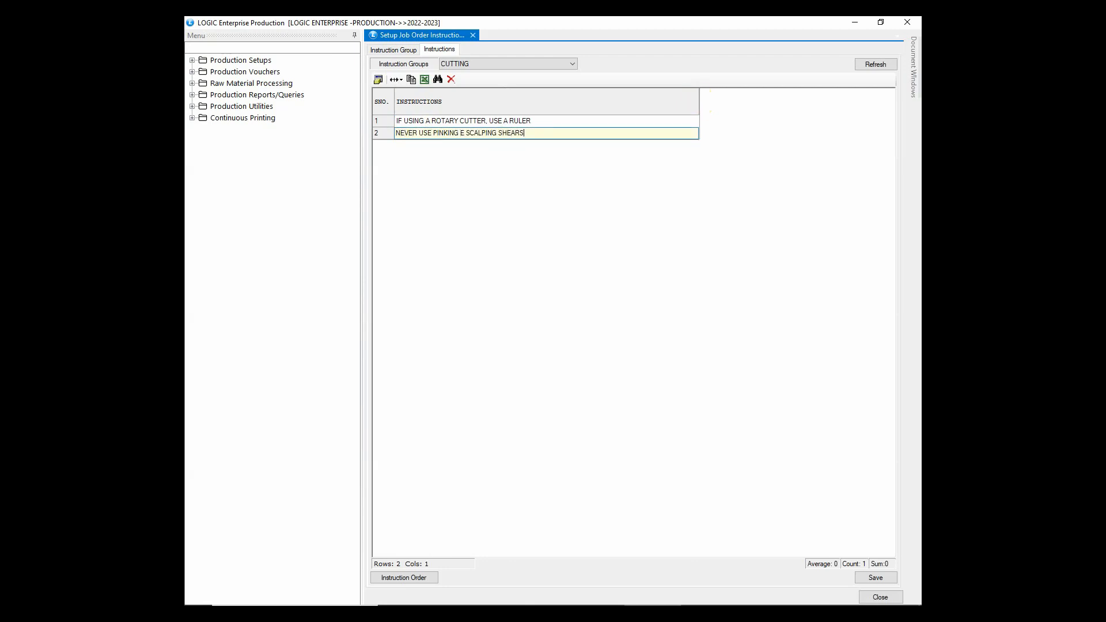
text( FOR CUTTING)
key(Return)
text(USE SHARP SCISSORS , SHEARS OR RO)
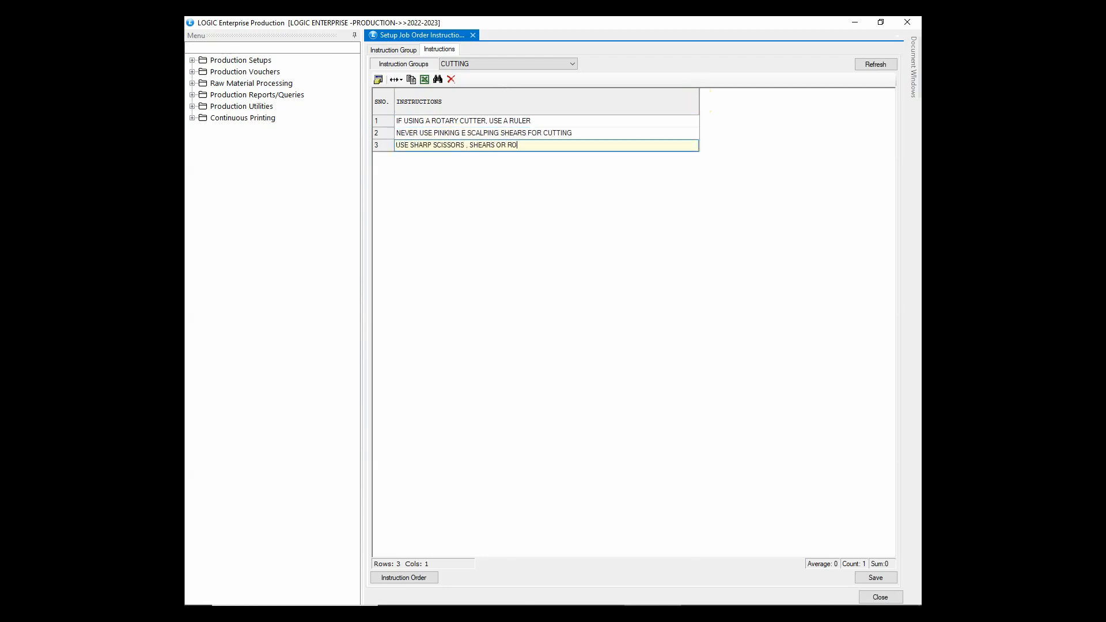
text(TARY CUTTER)
key(Return)
Add the instruction WHILE USING SCISSORS ,MAKE LONG SMOOTH CUTS and save the CUTTING instructions
text(WHILE USING SCISSORS ,MAKE LONG SMOOTH CUTS)
key(Return)
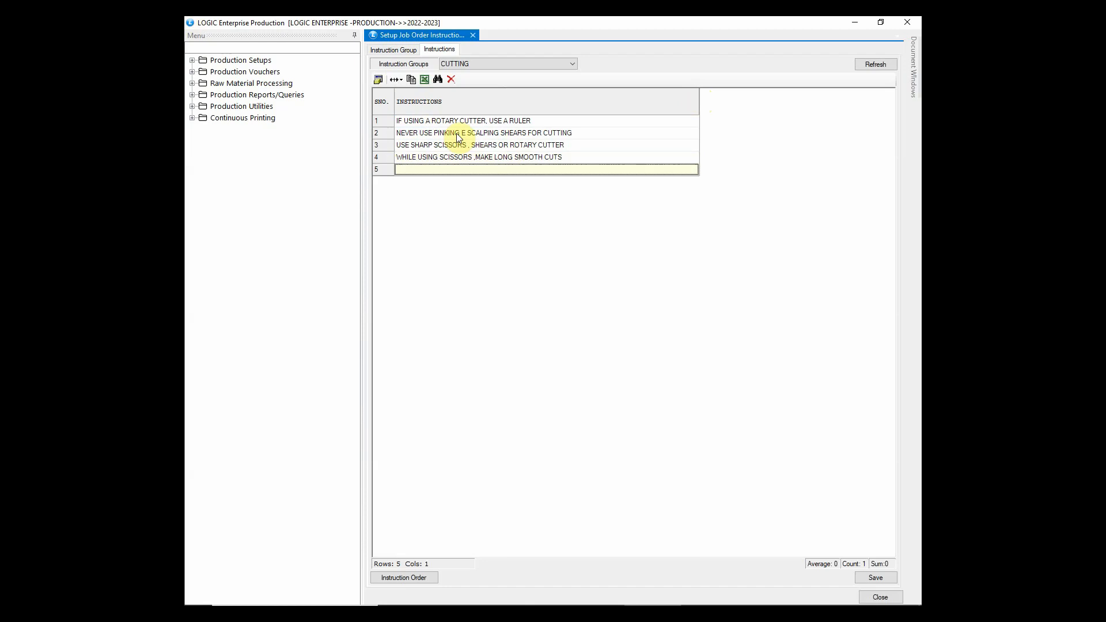
click(875, 578)
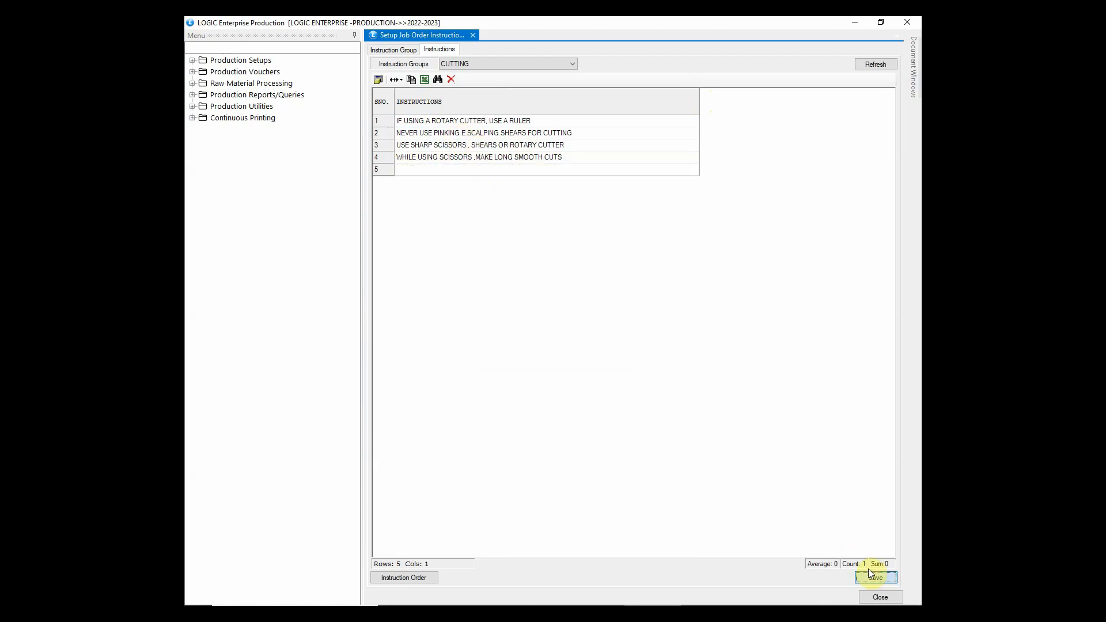
click(575, 357)
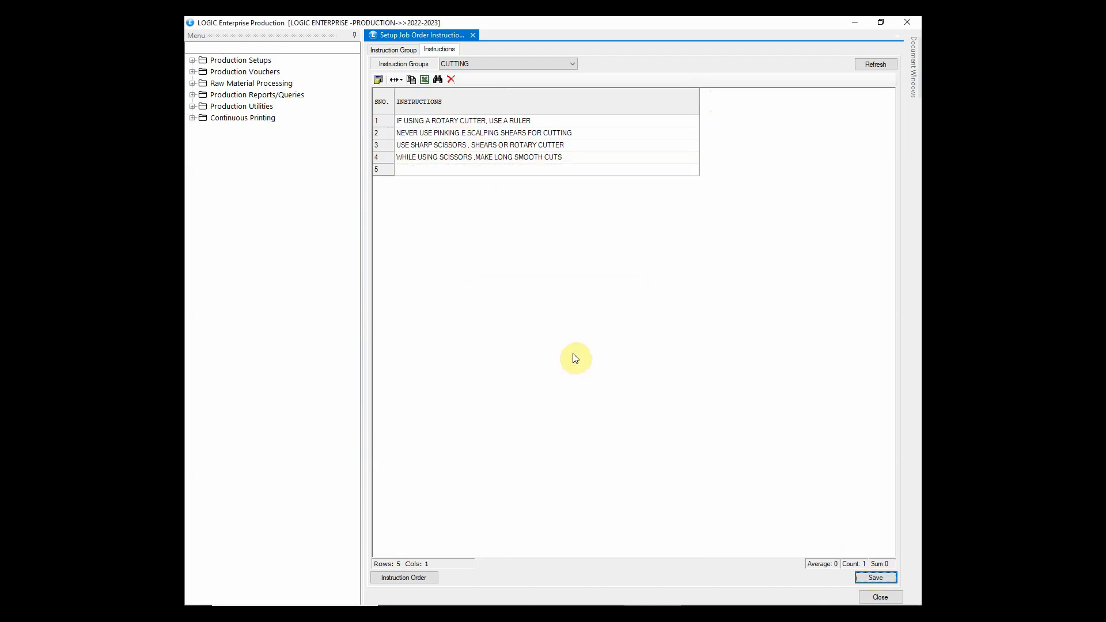
Check the available instruction groups and close the job order instructions setup
click(559, 64)
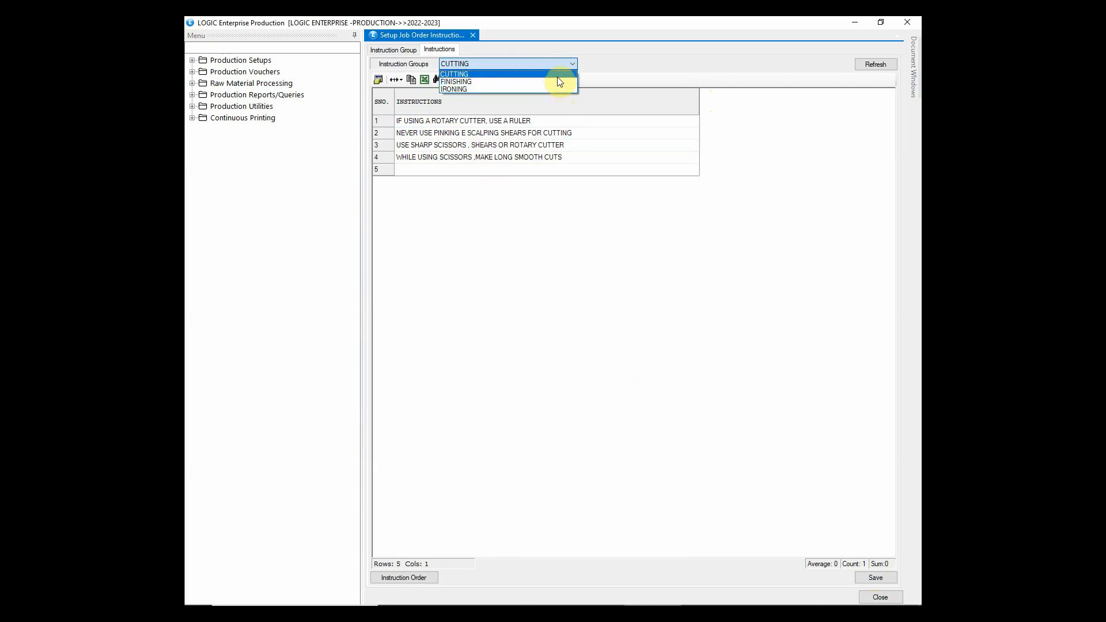
click(559, 65)
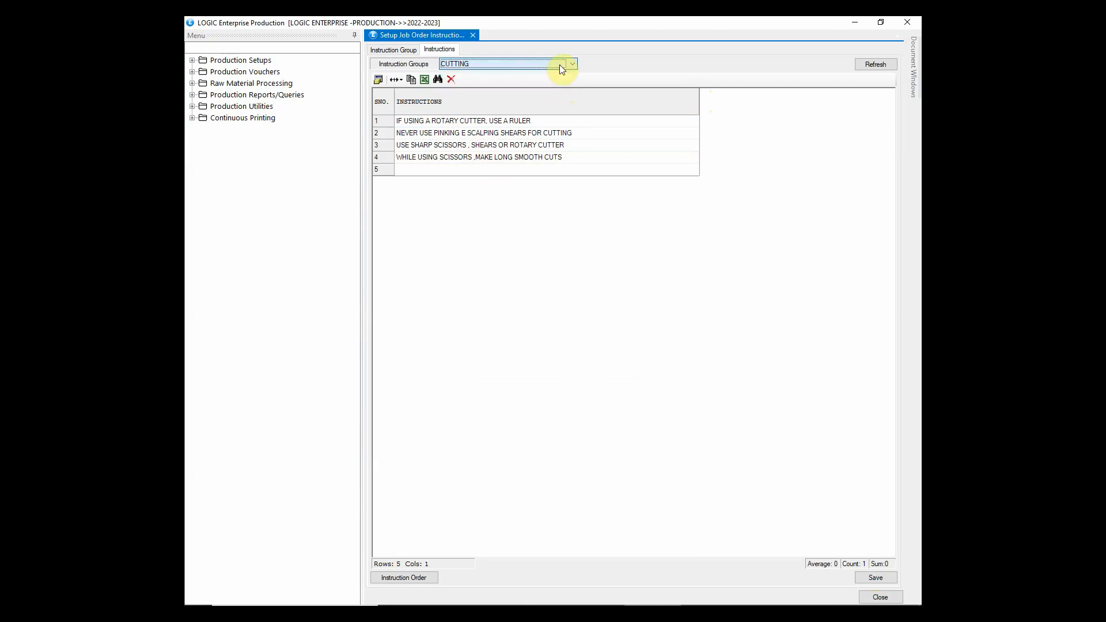
click(908, 27)
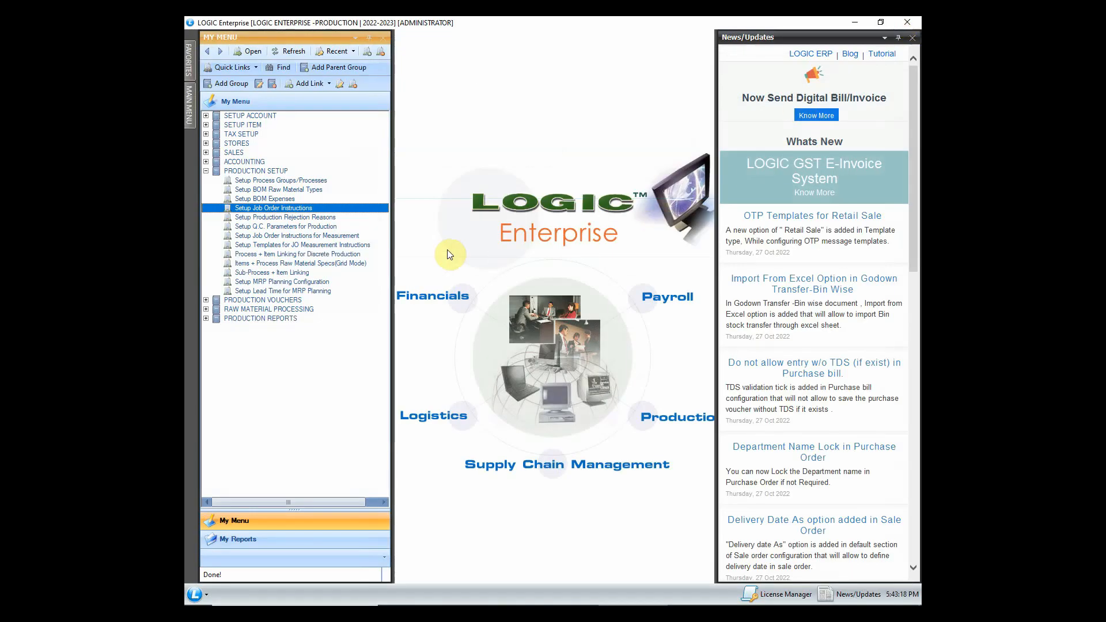
Open the production rejection reasons setup, review the IRREGULAR HEMMING reason with its short name, and close the setup
click(352, 217)
double_click(351, 215)
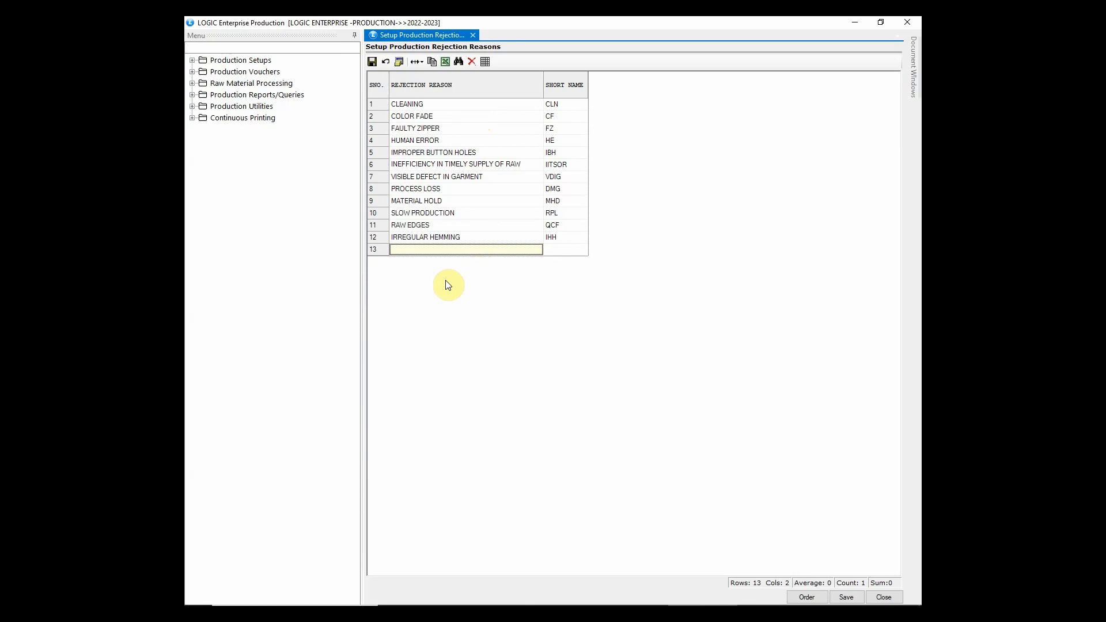
click(400, 239)
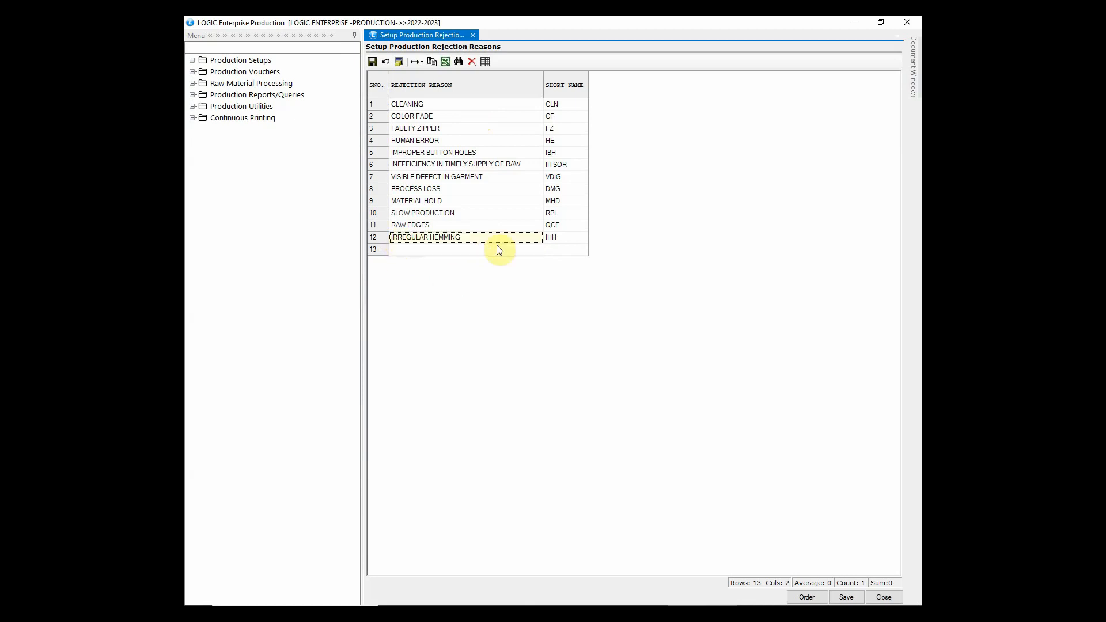
click(561, 240)
click(908, 21)
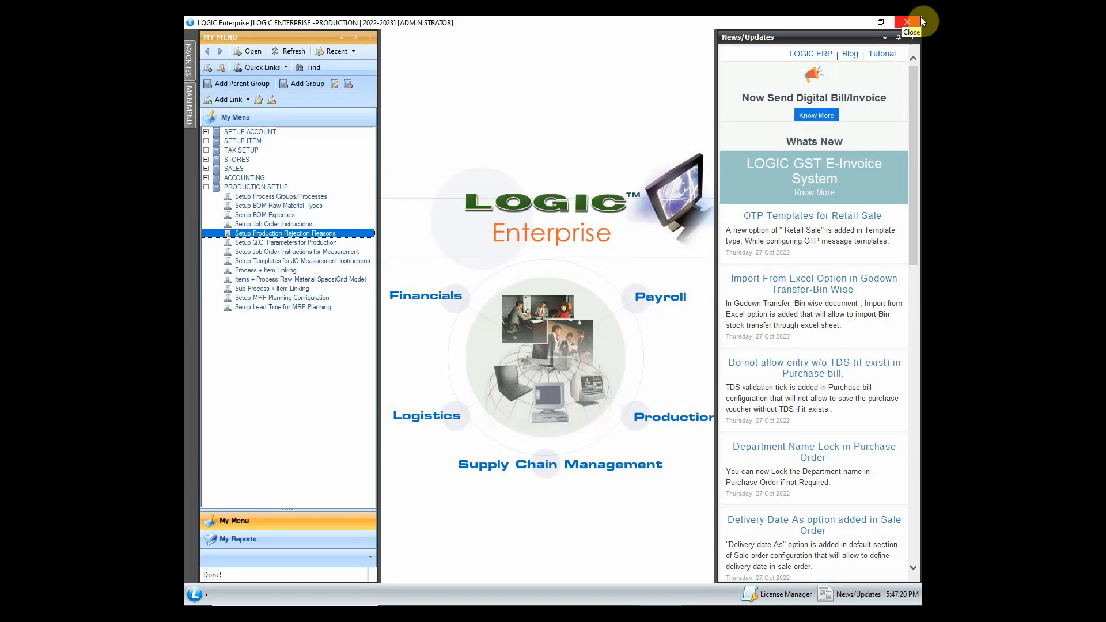
Open the Q.C. parameters for production setup and review the groups SENSITIVE PARAMETER and NORMAL PARAMETER
click(342, 243)
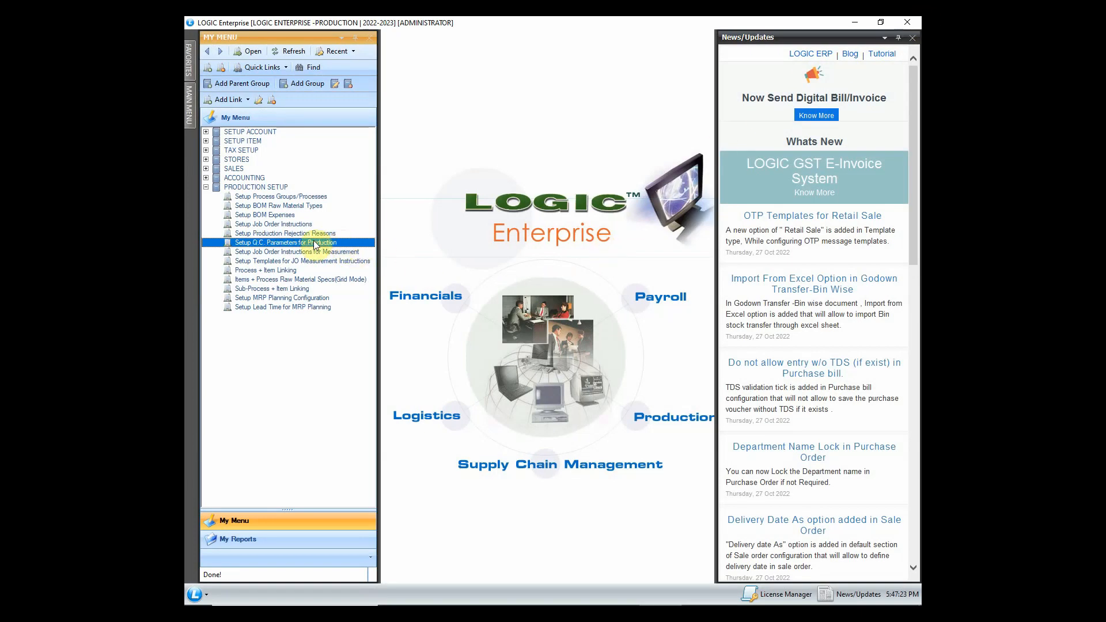
double_click(357, 244)
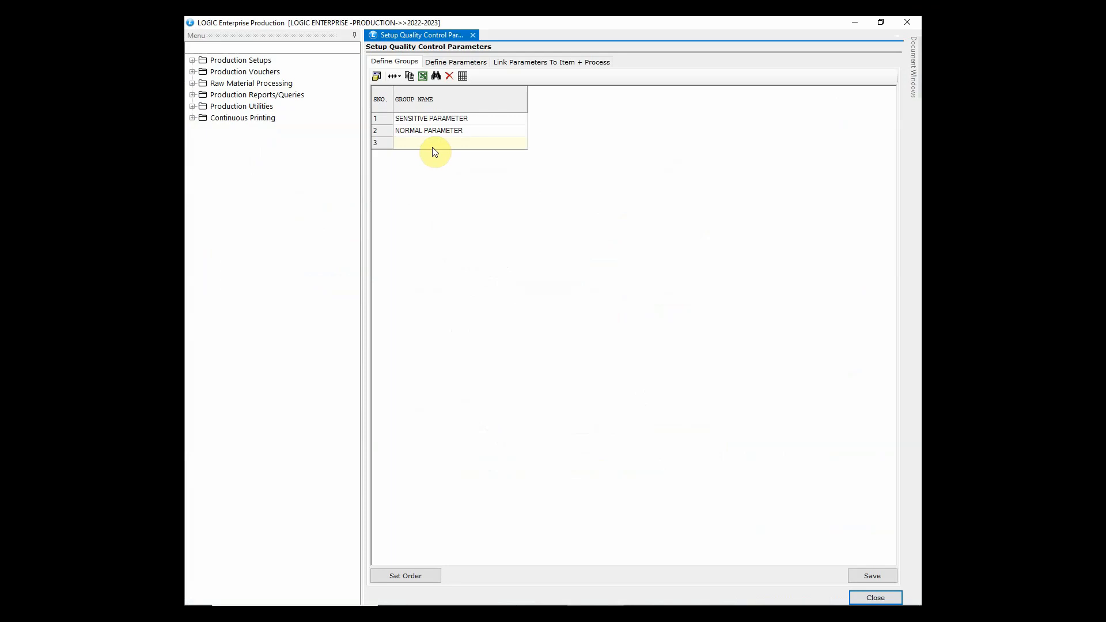
click(478, 120)
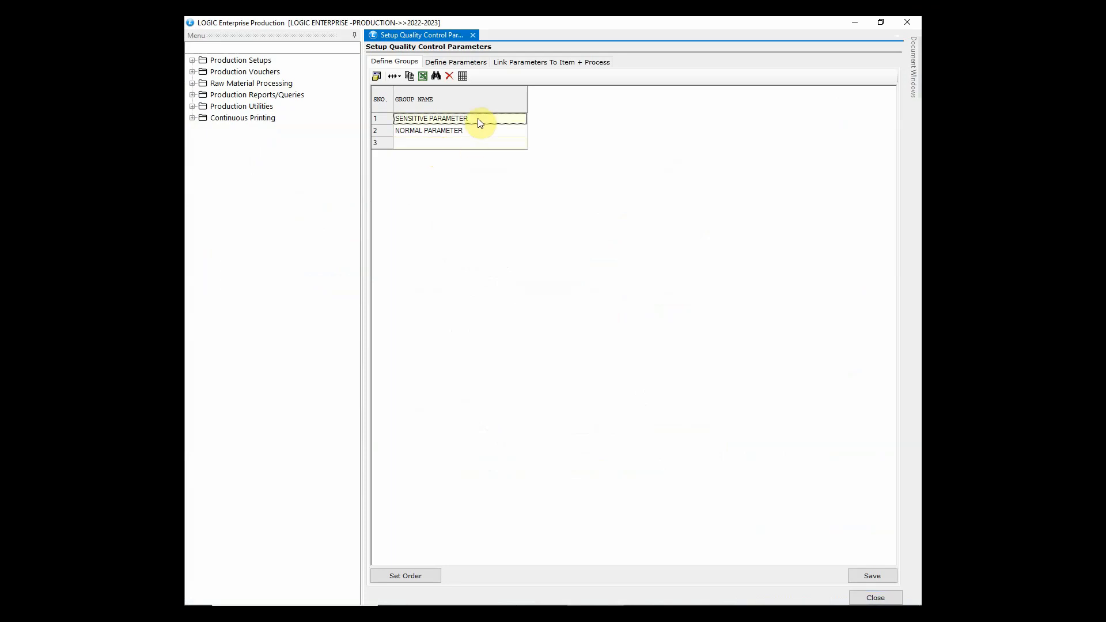
click(478, 130)
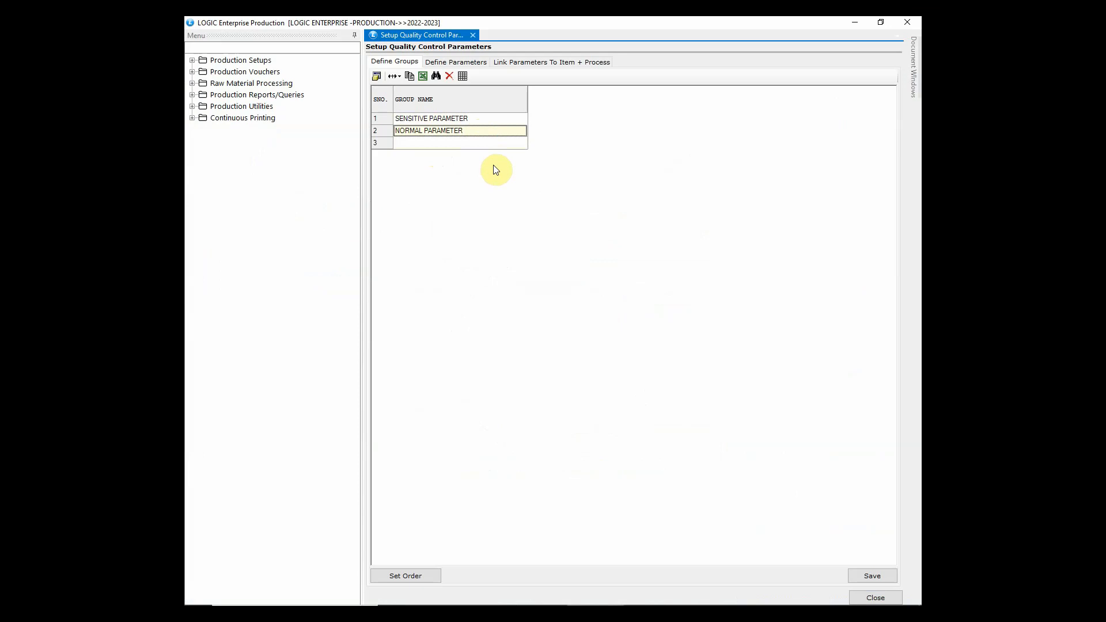
Define a quality control parameter named COLOR in the NORMAL parameter group with the Text parameter type
click(456, 62)
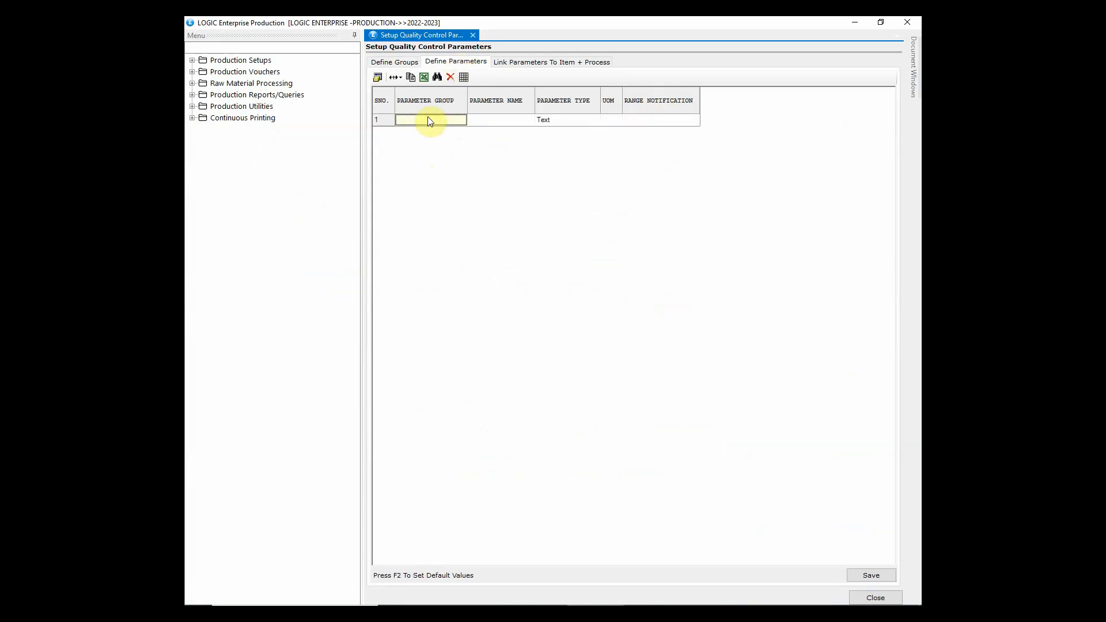
click(429, 121)
click(429, 139)
key(Tab)
text(COL)
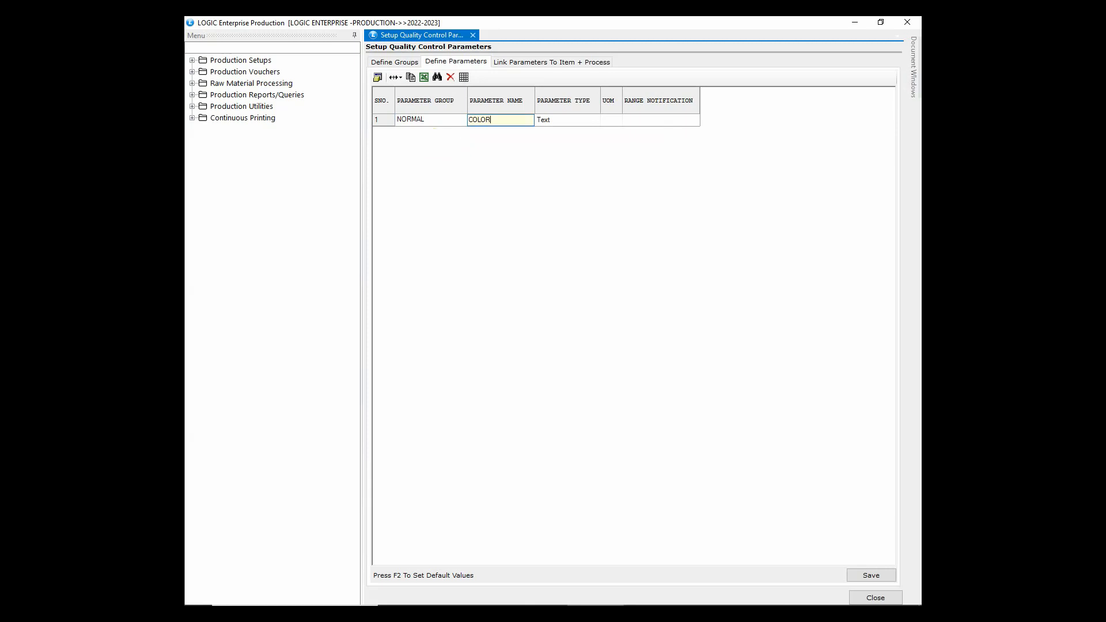
key(Tab)
key(Tab)
key(Tab)
key(Tab)
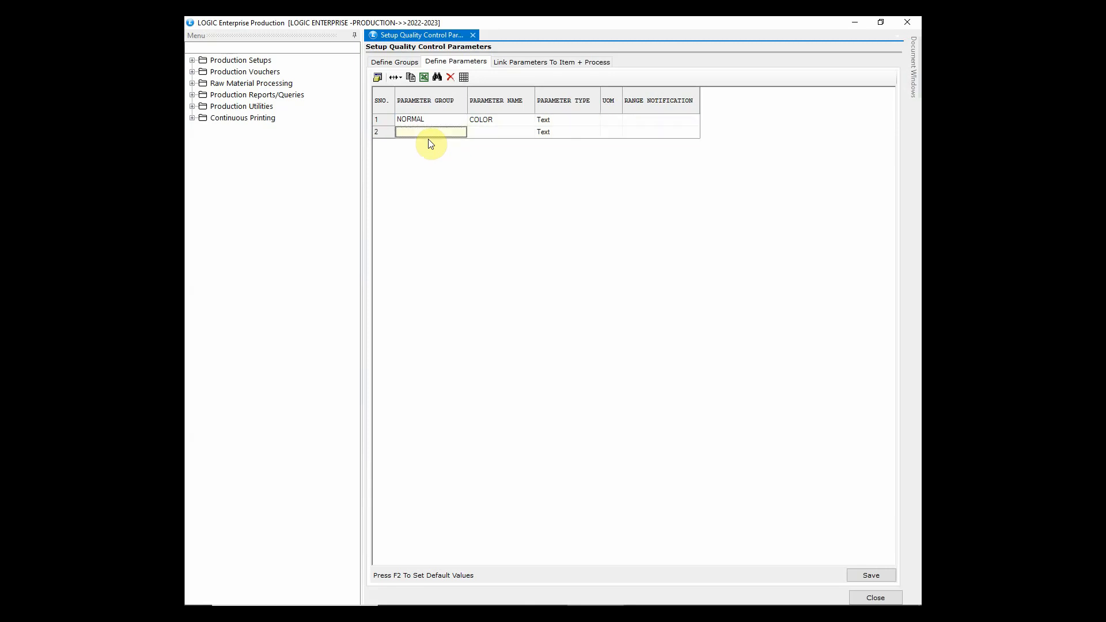
Define a quality control parameter named FINISHING in the SENSITIVE parameter group with the Text parameter type
click(428, 139)
key(Tab)
text(FINIS)
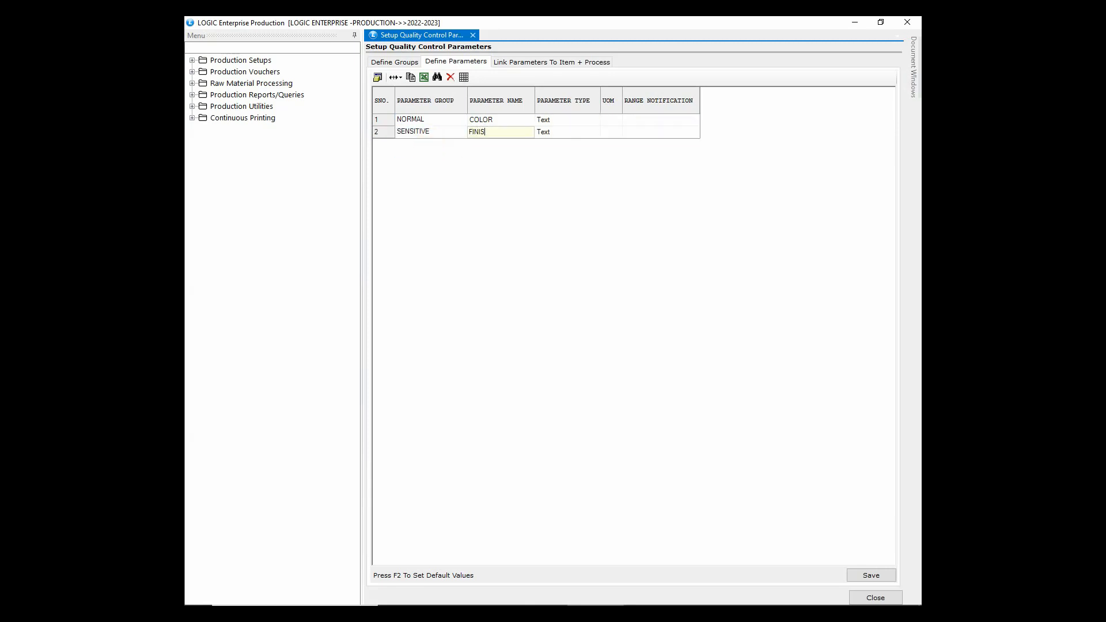
text(HING)
key(Tab)
key(Tab)
key(Tab)
key(Tab)
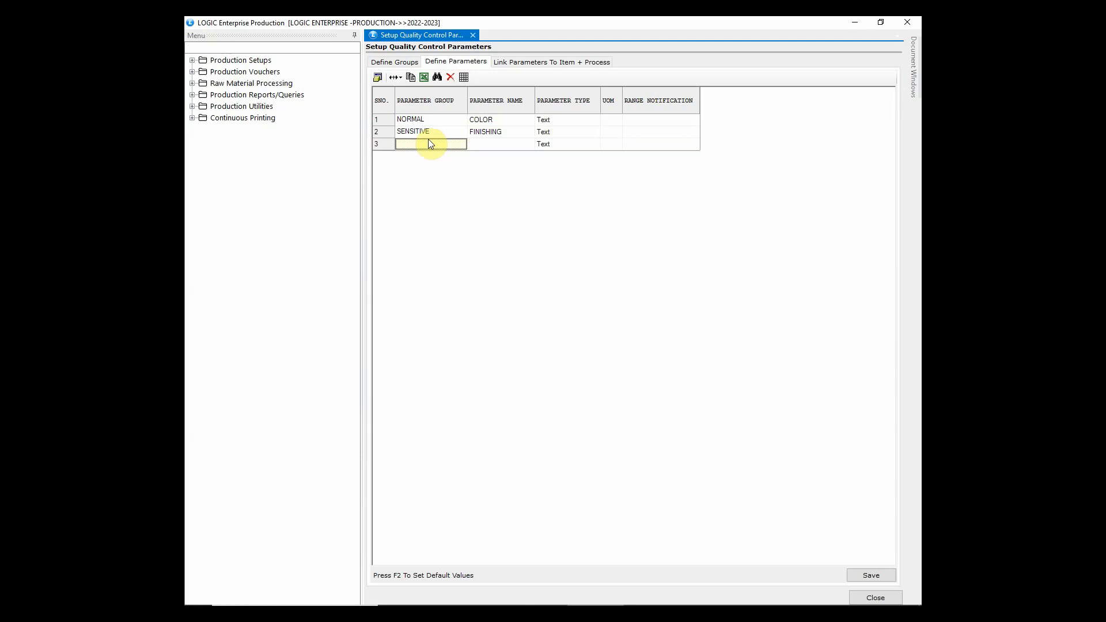
Define a Text parameter named DURABILITY in the SENSITIVE group and save the quality control parameters
click(431, 144)
key(Tab)
text(DURABILITY)
key(Tab)
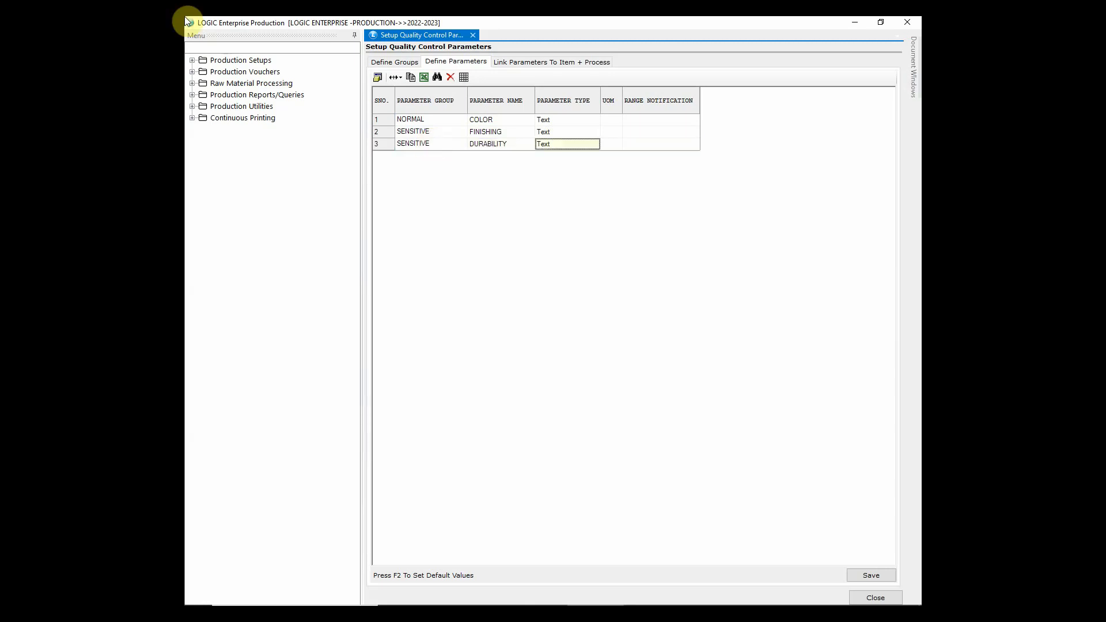
key(Tab)
key(Tab)
key(Tab)
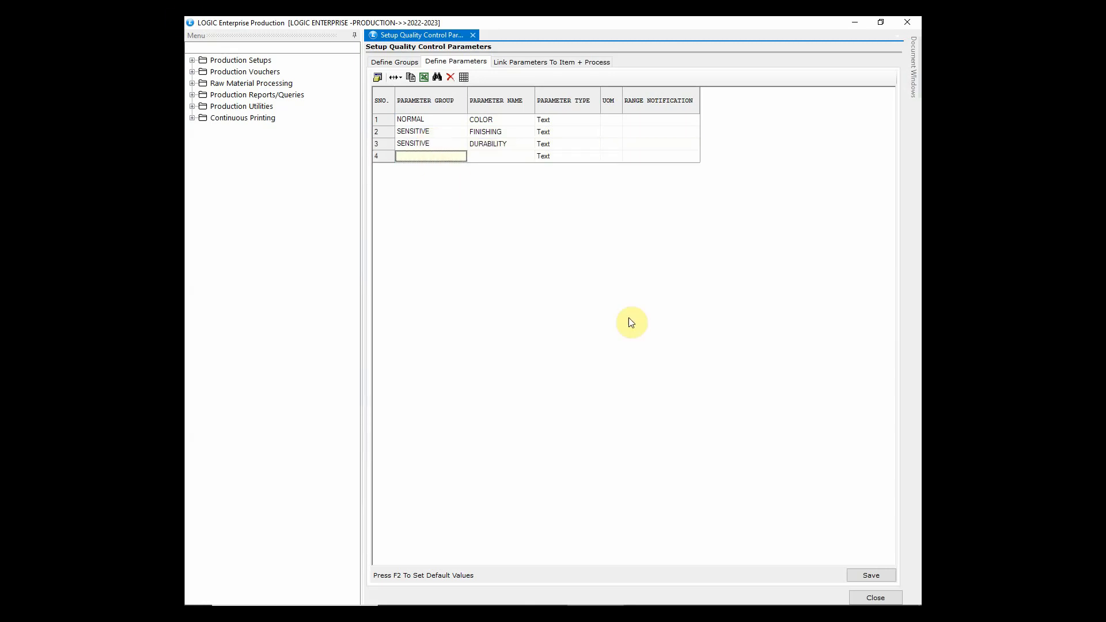
click(874, 577)
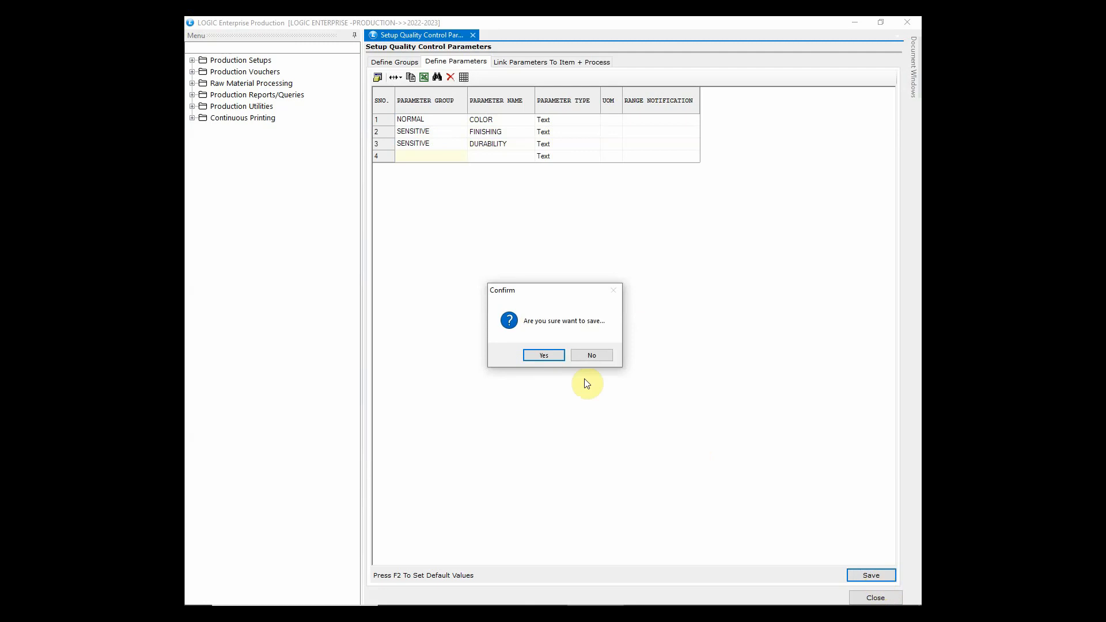
click(543, 355)
click(547, 358)
Open the linking of parameters to item and process, and select item 11001D
click(567, 63)
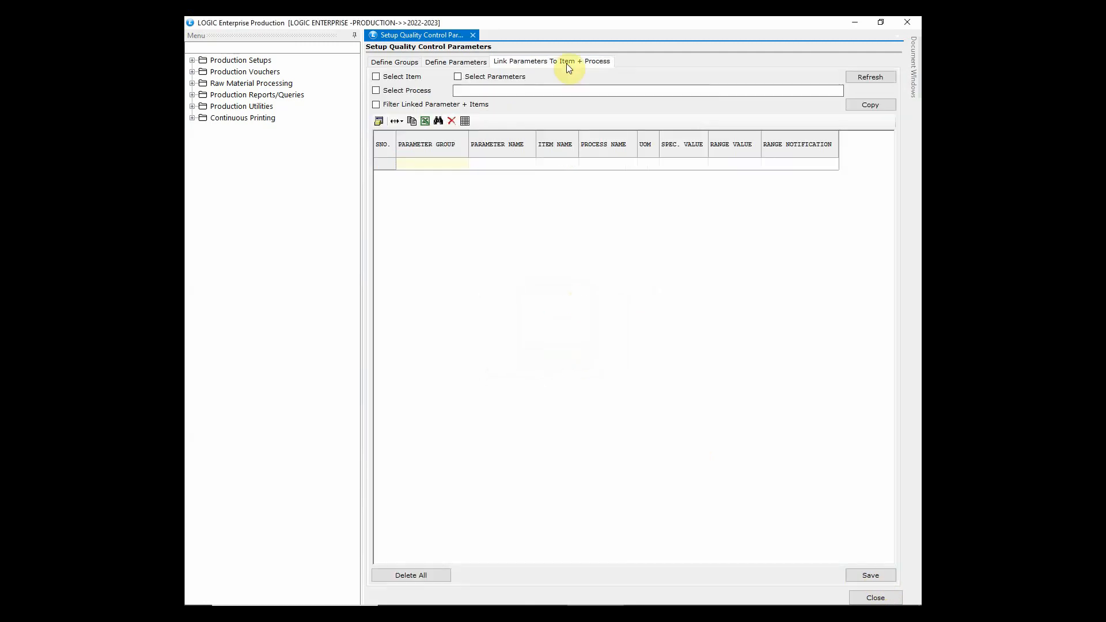
click(389, 73)
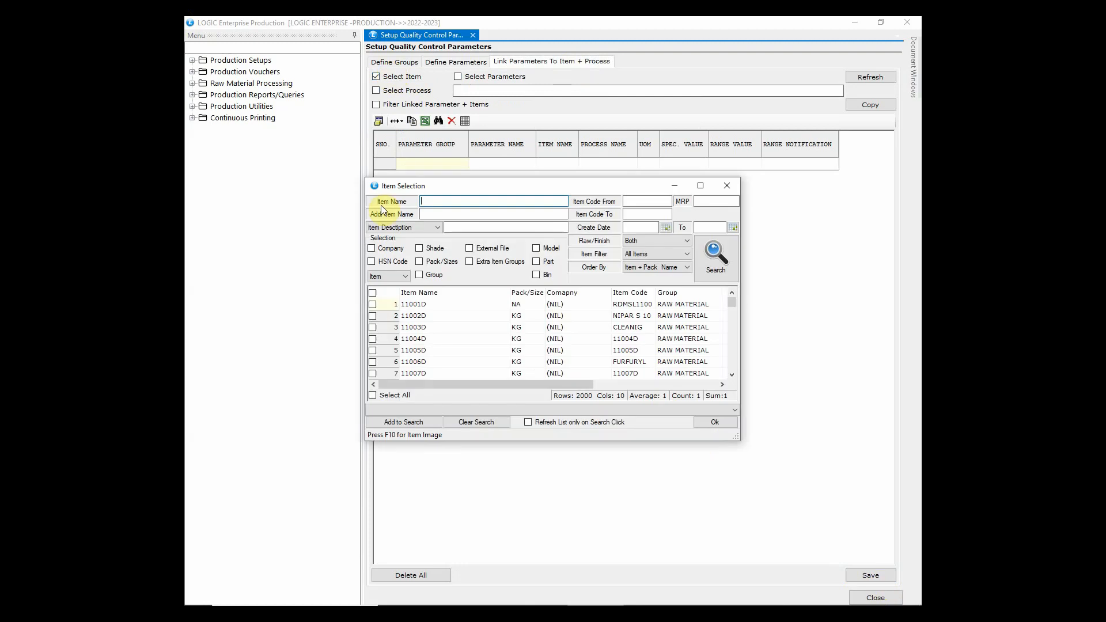
click(373, 303)
click(468, 307)
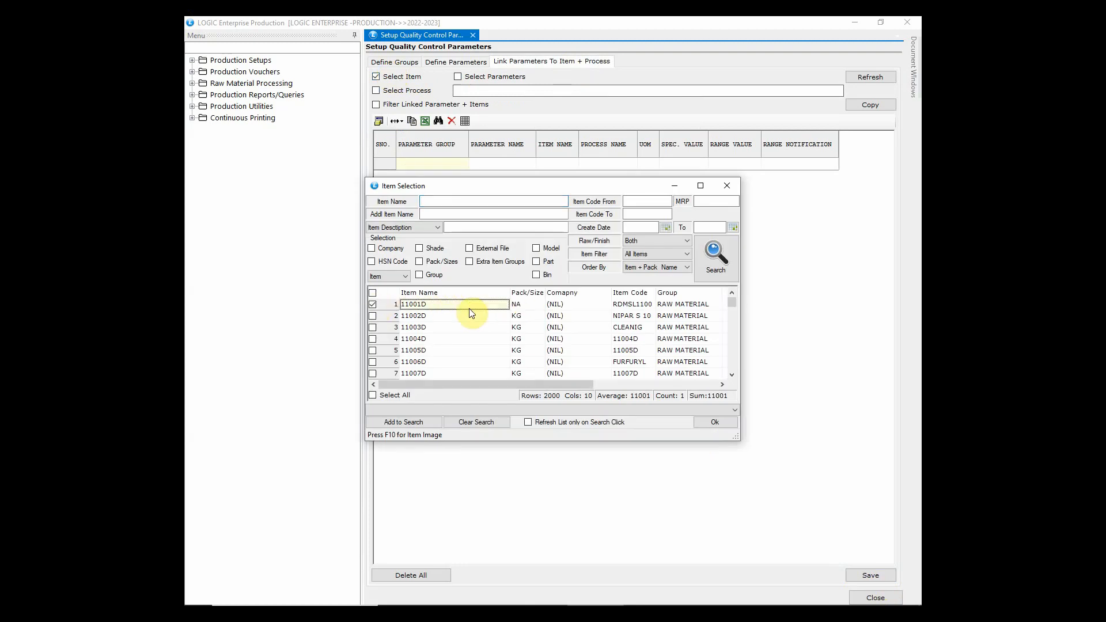
click(714, 422)
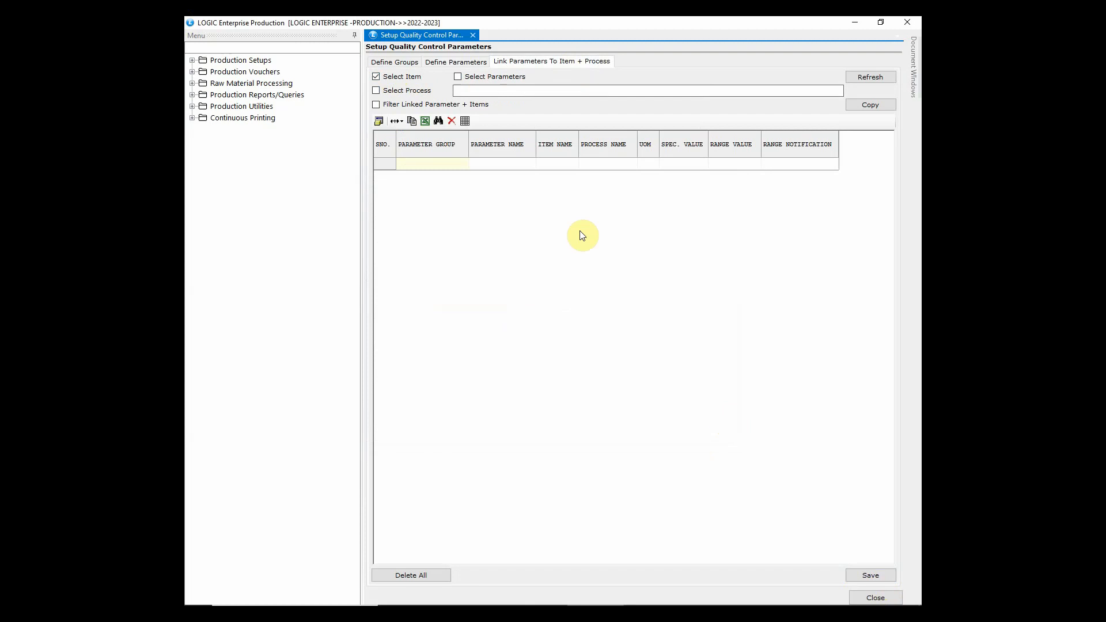
Select the FINISHING quality control parameter for linking to the item
click(466, 78)
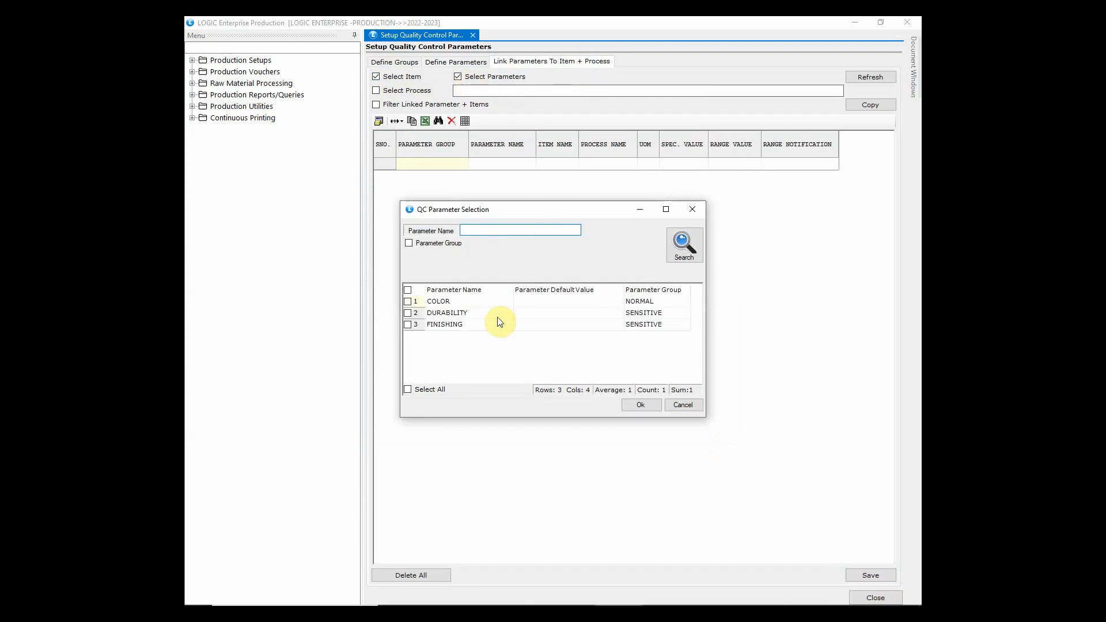
click(408, 325)
click(440, 326)
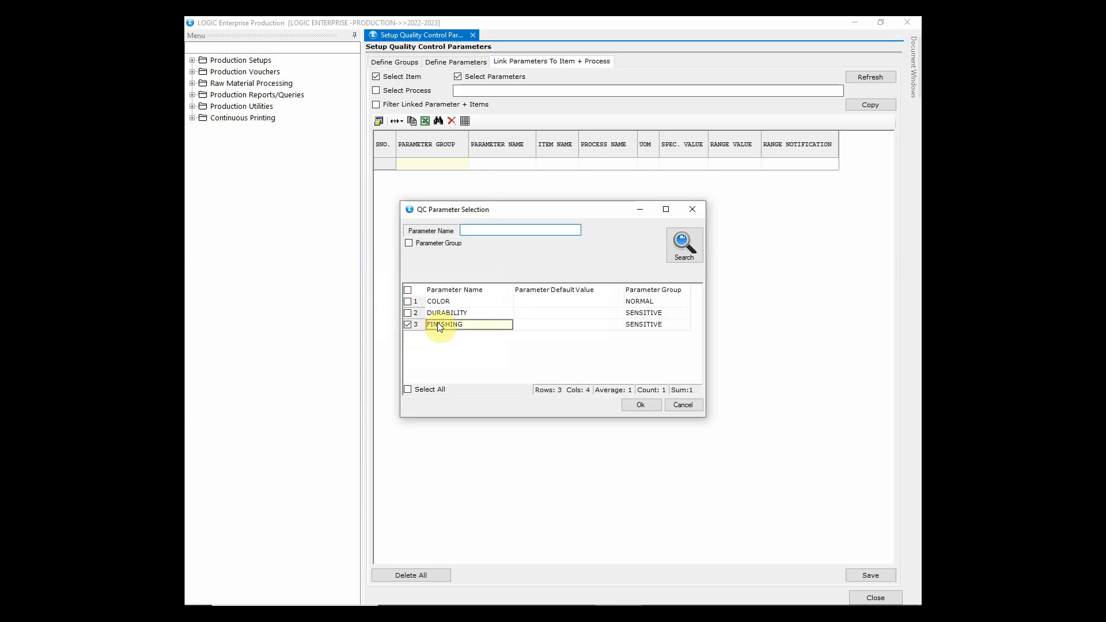
click(633, 405)
Select the CUTTING process of the APPAREL SEQUENTIAL PROCESS group and load the parameter link row
click(395, 93)
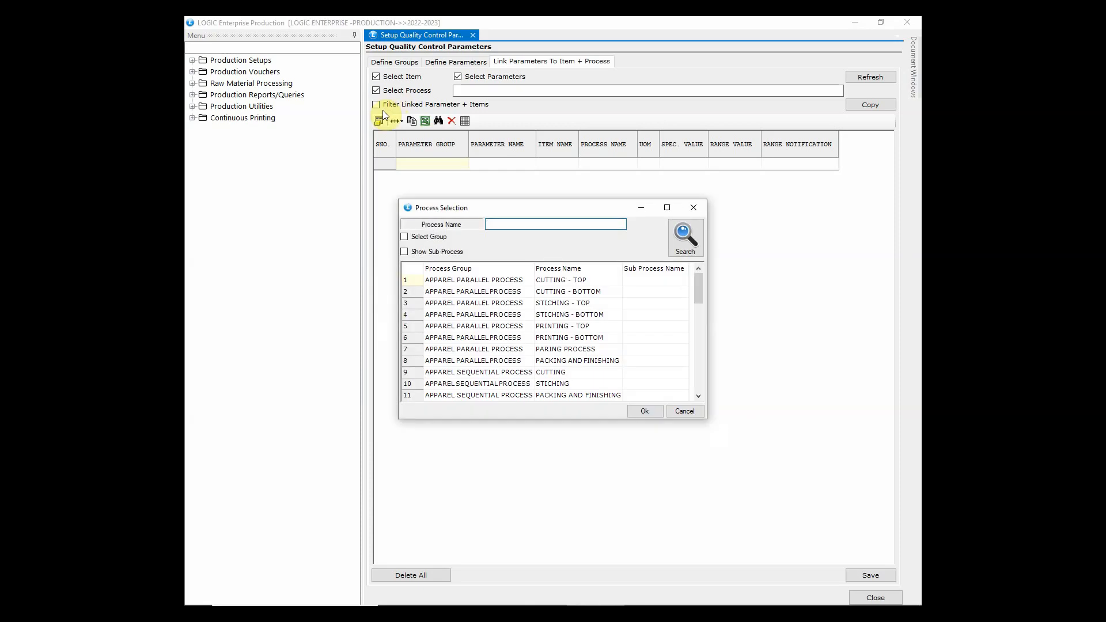
click(450, 374)
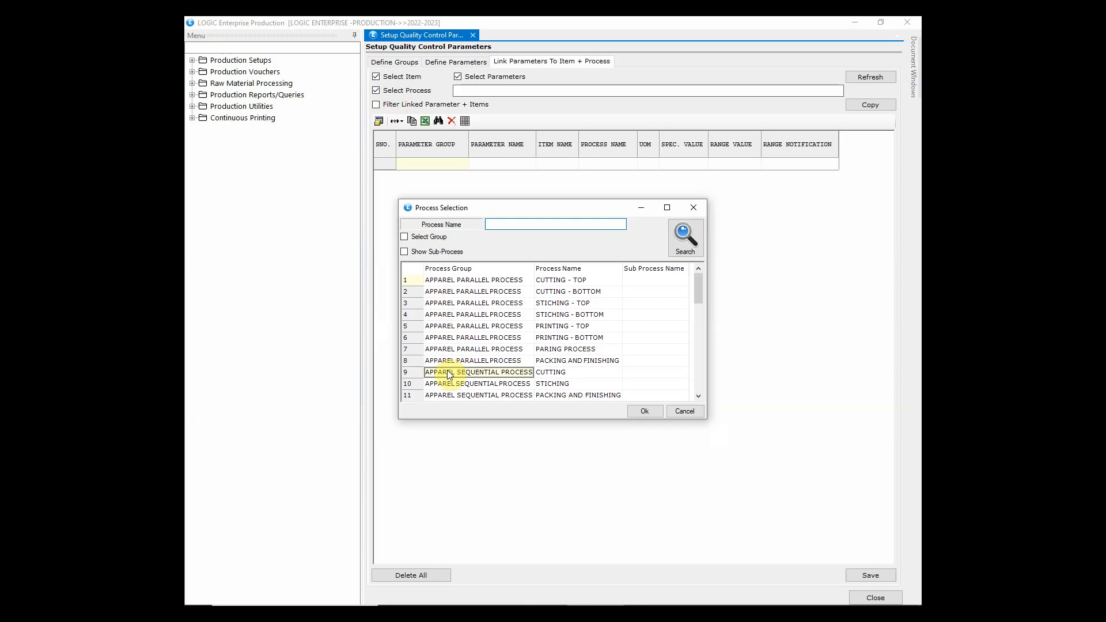
click(644, 410)
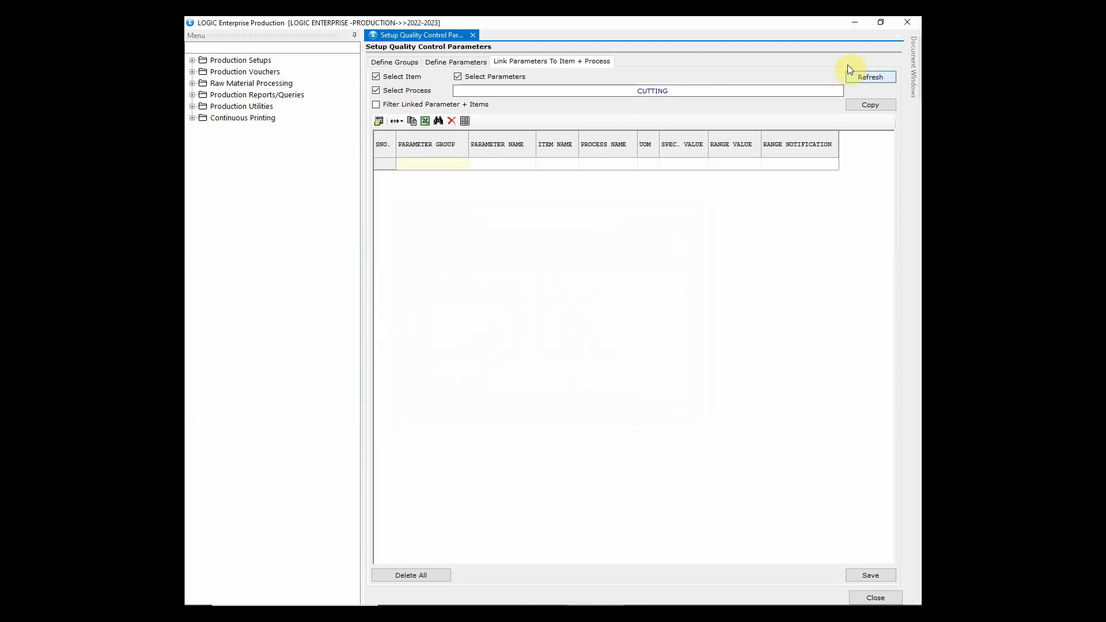
click(867, 78)
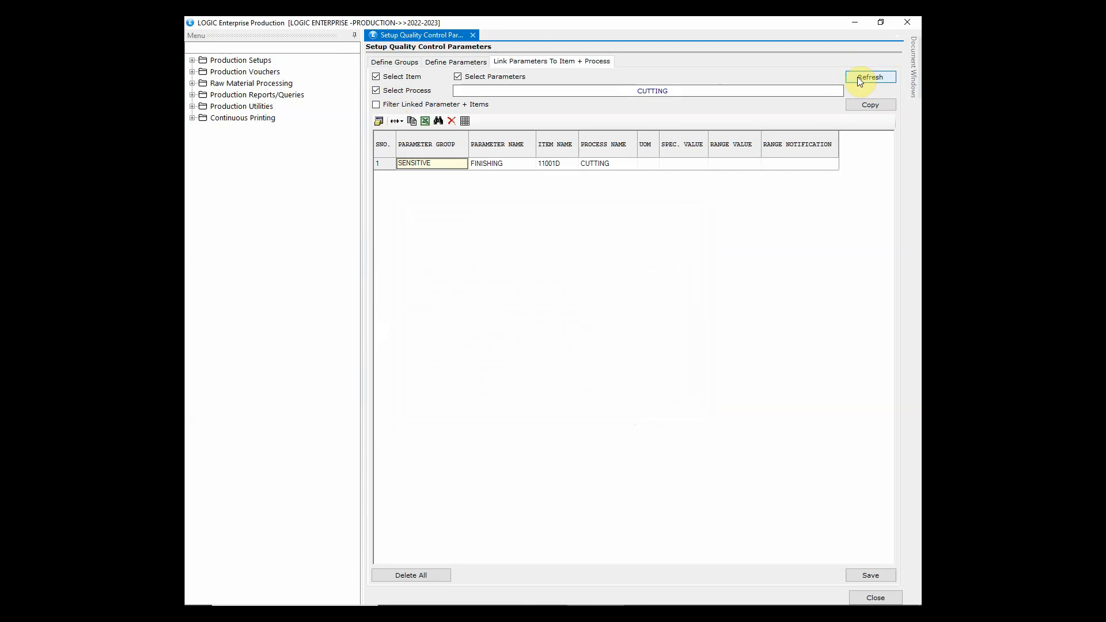
Set the specification value of the linked FINISHING parameter to 10, save the link and close the quality control setup
key(Return)
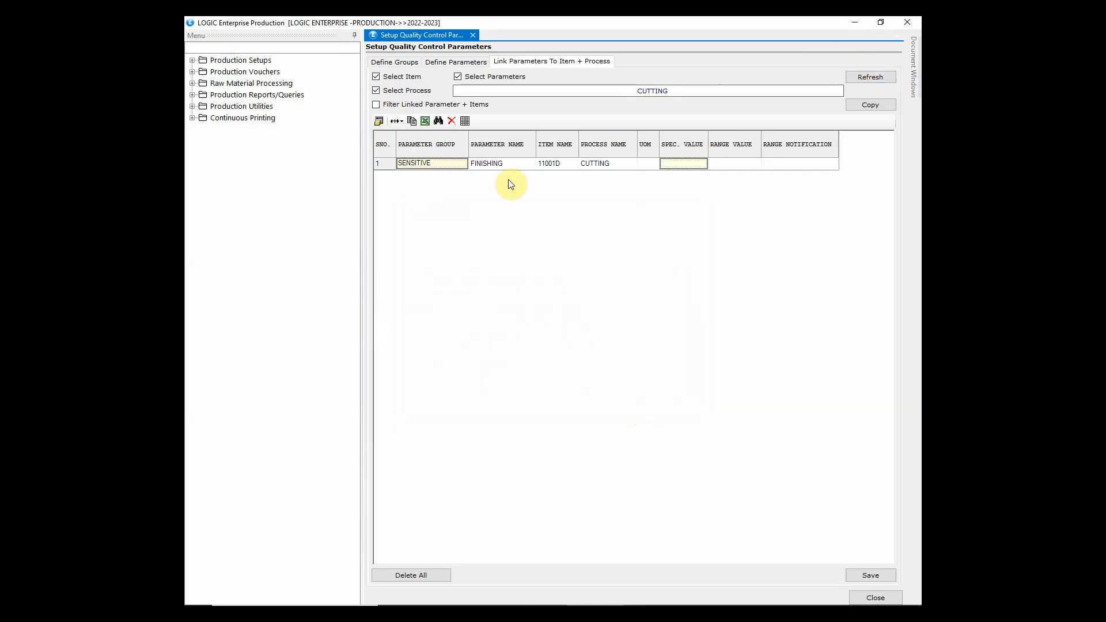
text(10)
key(Return)
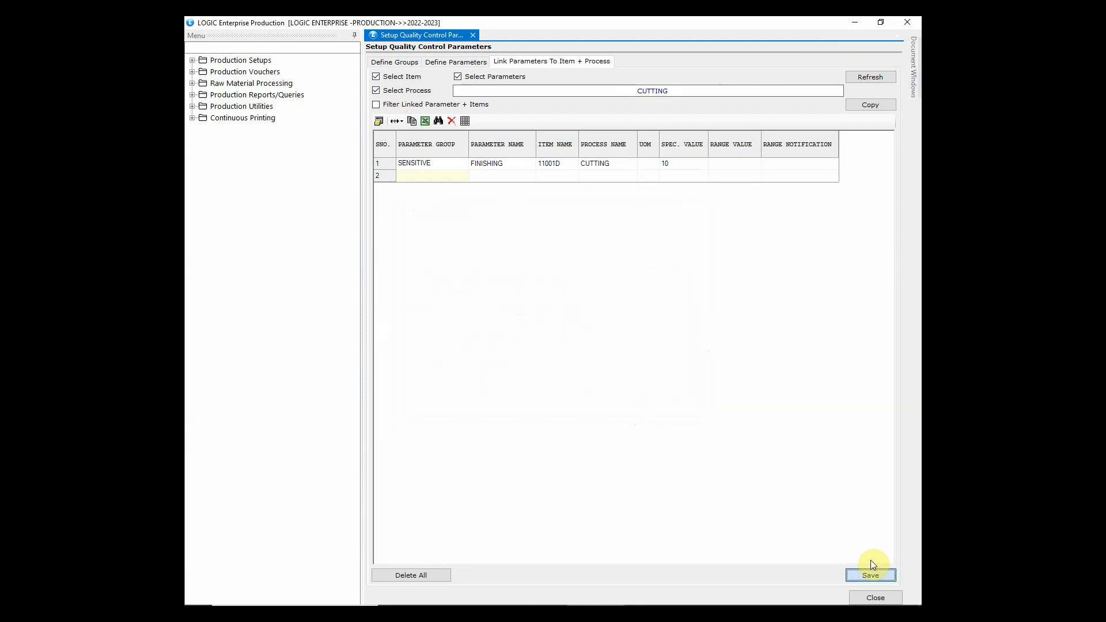
click(871, 575)
click(547, 356)
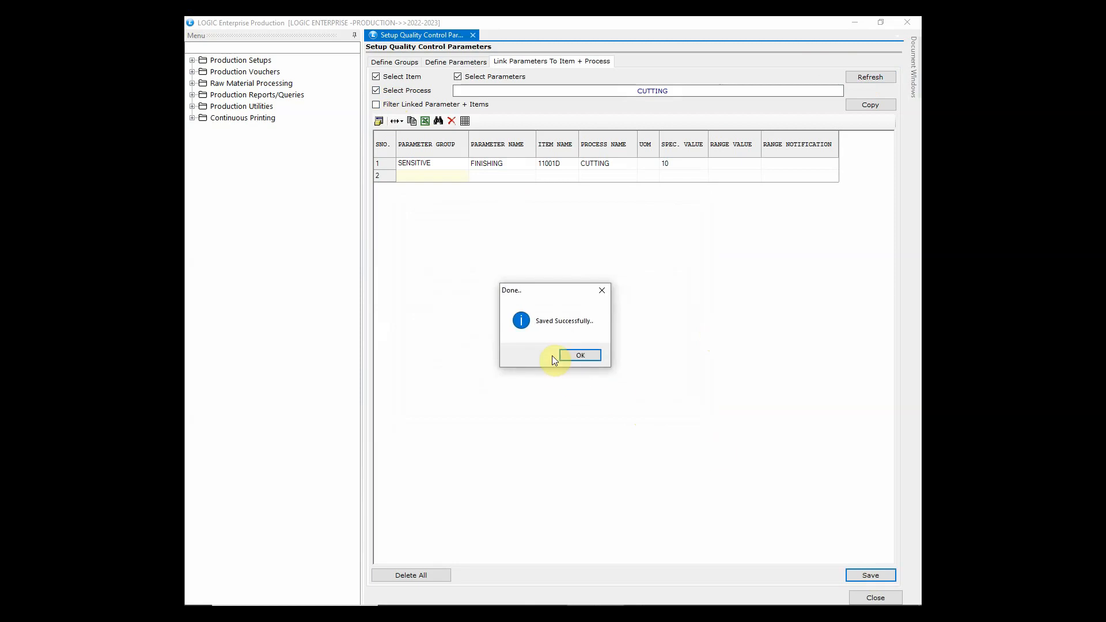
click(575, 355)
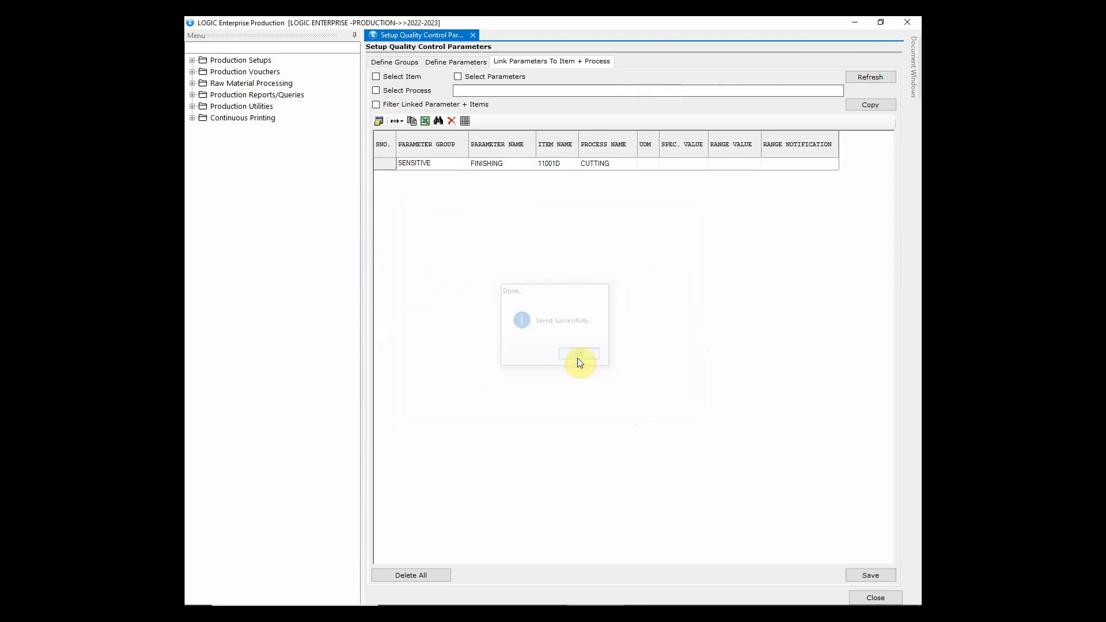
click(875, 597)
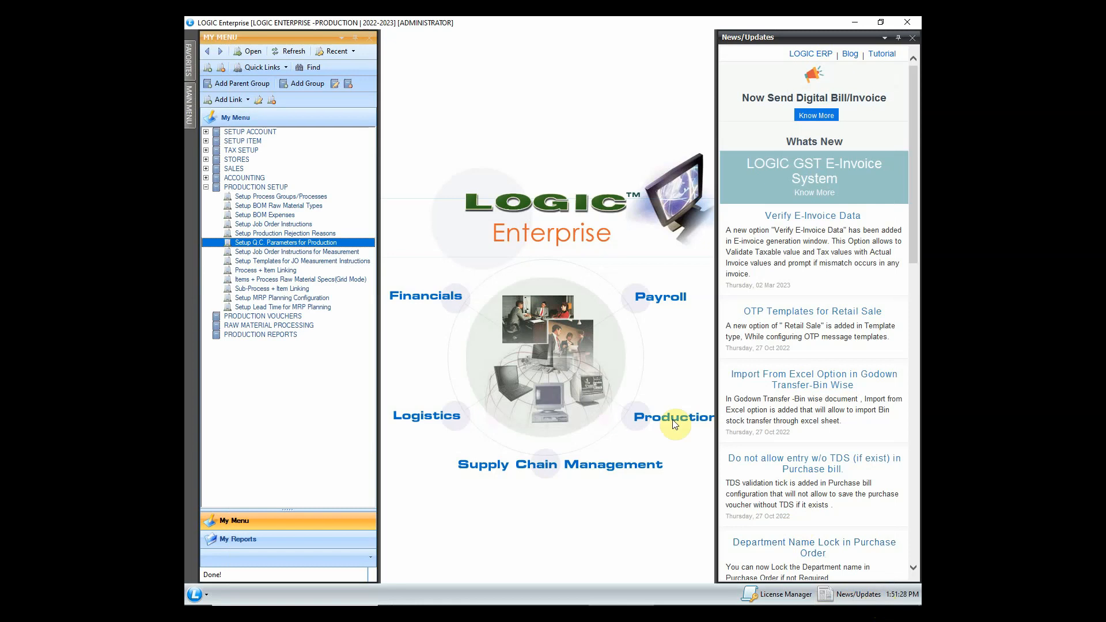
Open the job order instructions for measurement setup, load the existing instruction groups and review them with their remarks descriptions
click(365, 251)
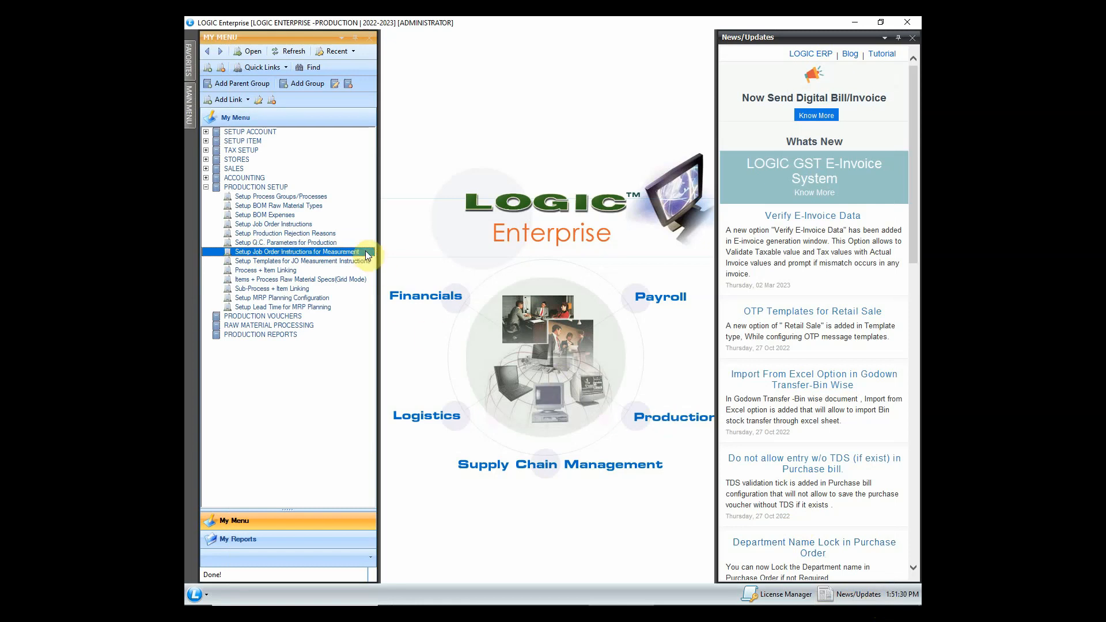
double_click(365, 251)
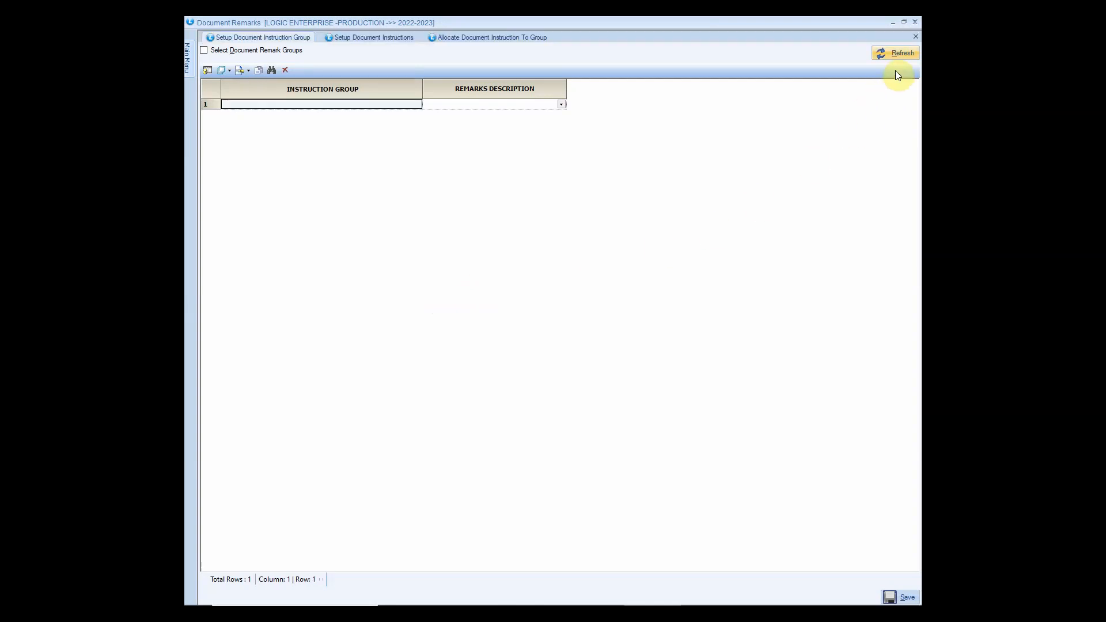
click(893, 54)
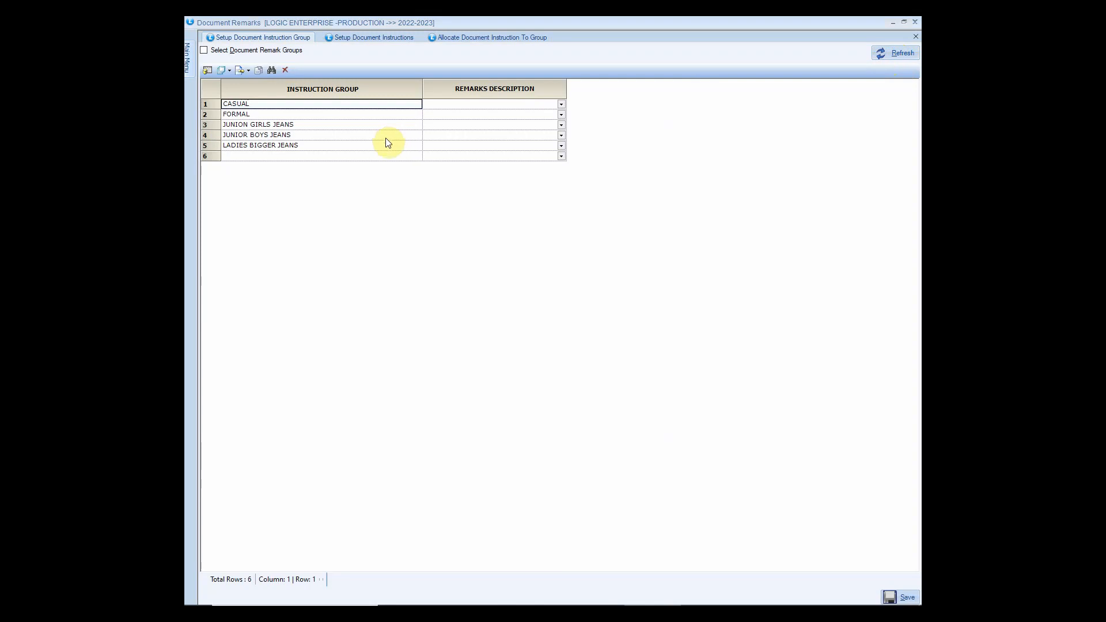
click(306, 114)
click(302, 124)
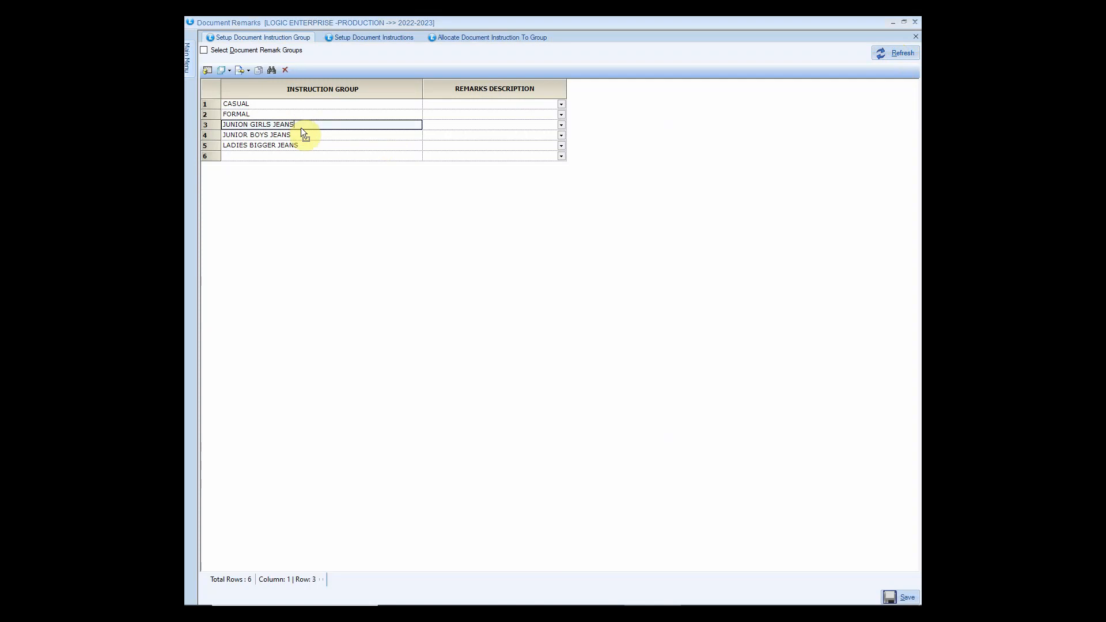
click(305, 156)
click(490, 103)
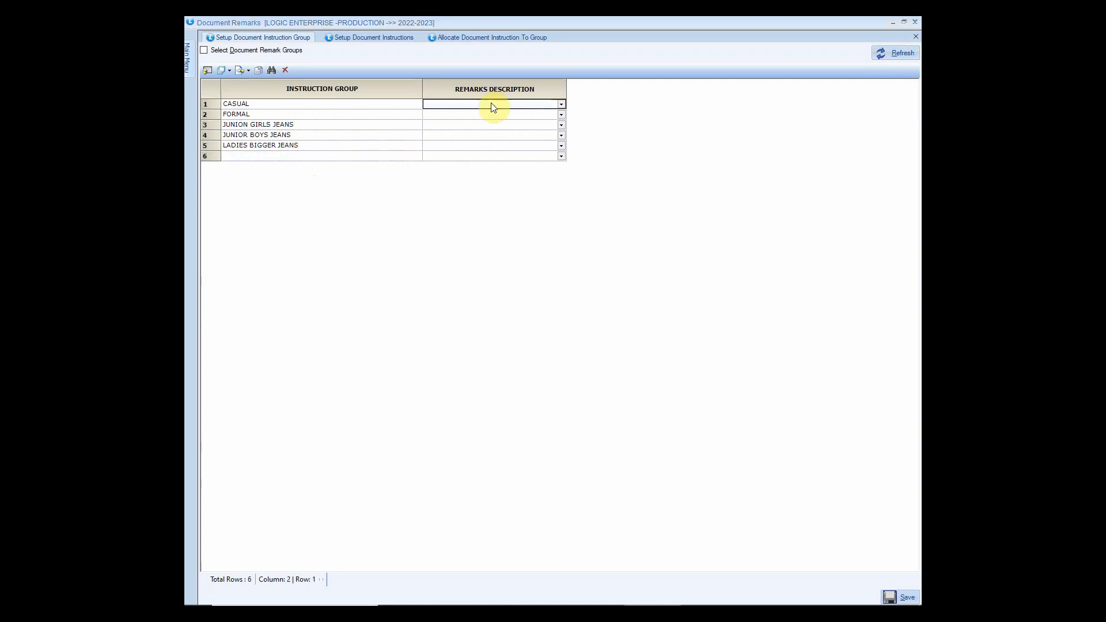
Review the measurement instruction ACROSS SHOULDER with its instruction group and remarks, and close the setup
click(351, 38)
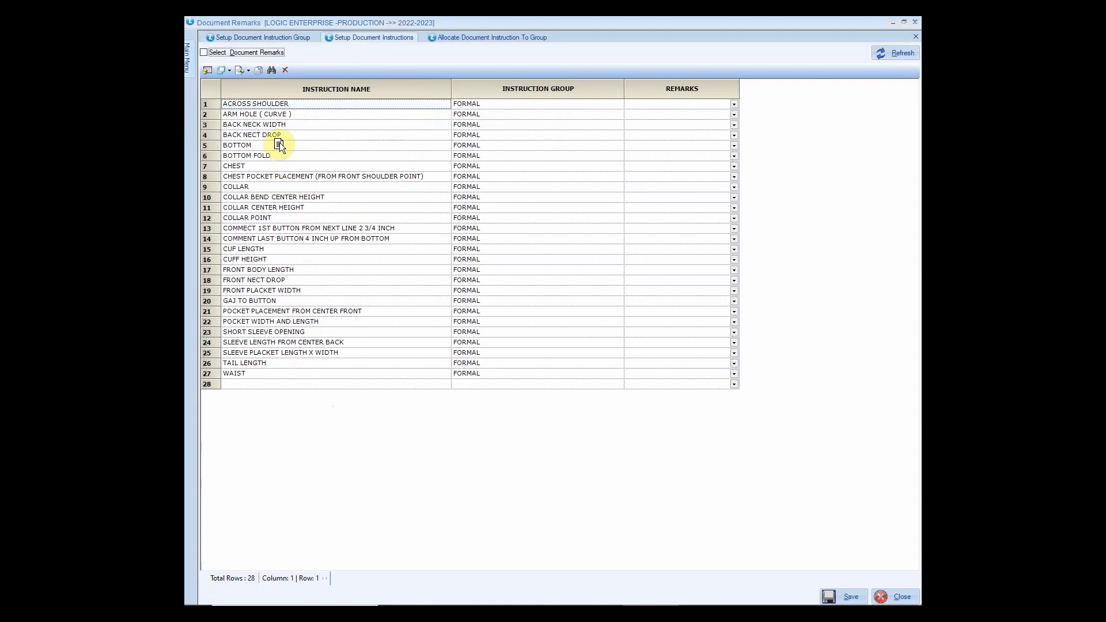
click(288, 104)
click(466, 105)
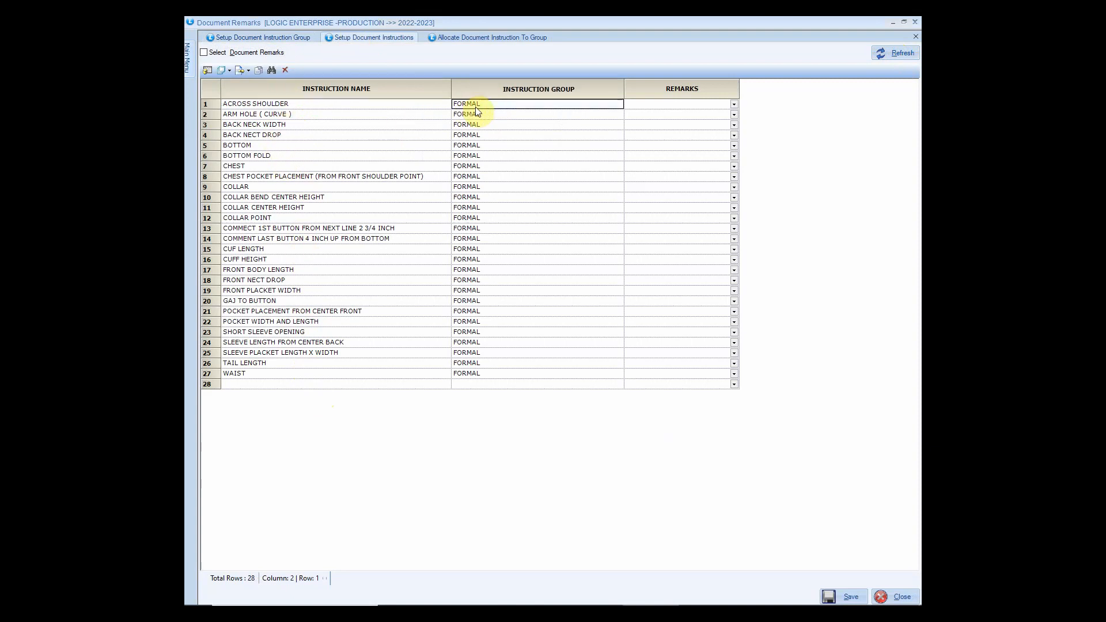
click(683, 106)
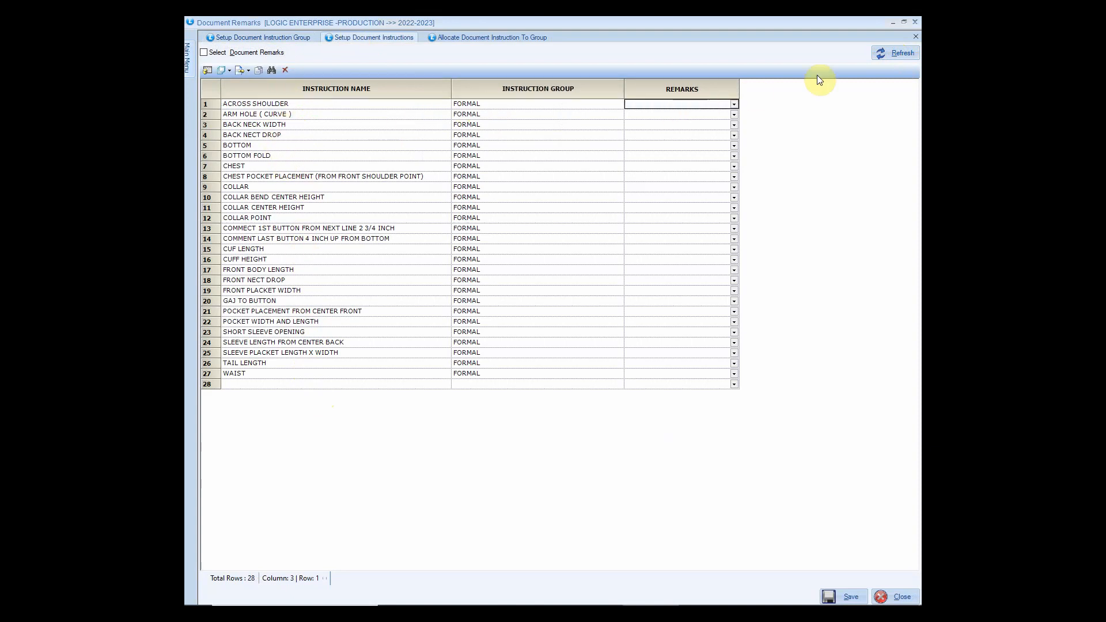
click(914, 24)
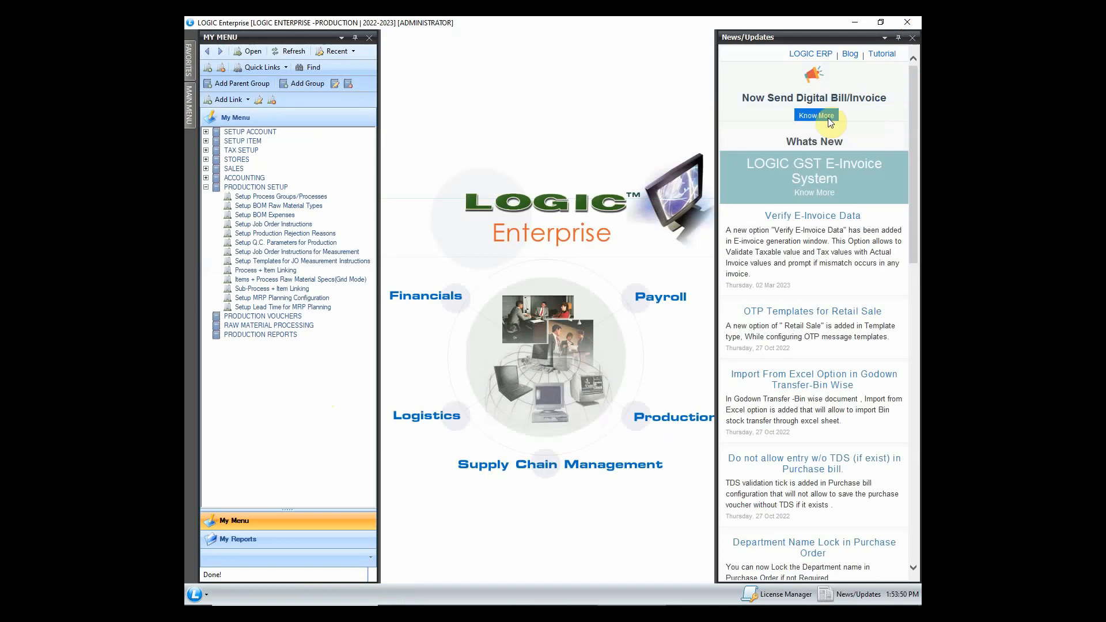
Open the templates setup for JO measurement instructions and load all job order instructions into the FORMAL SHIRT template
click(362, 263)
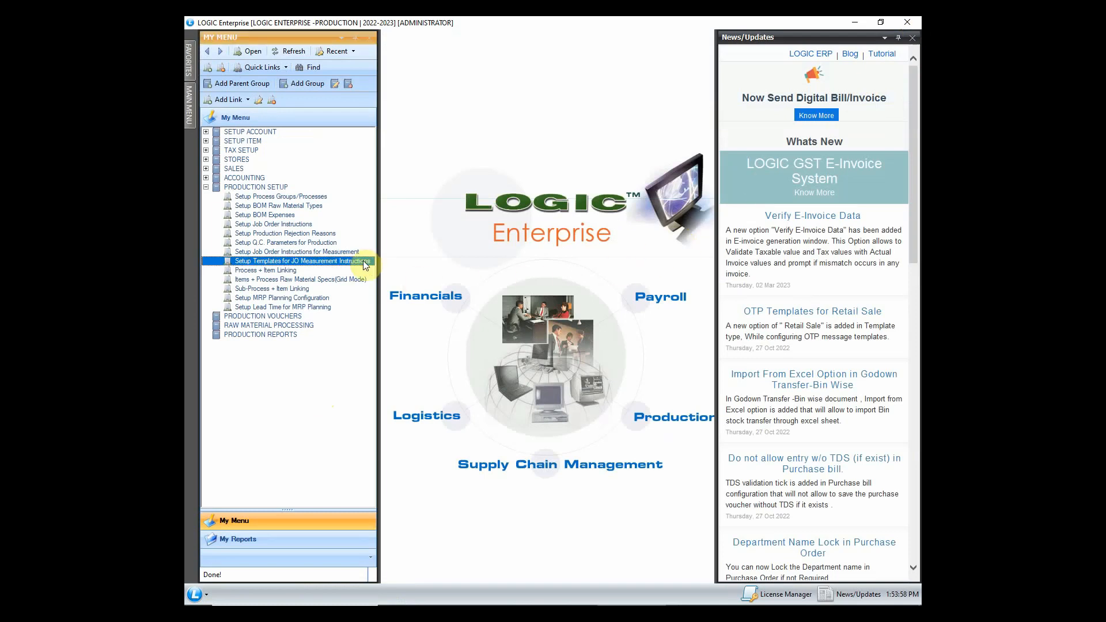
double_click(364, 262)
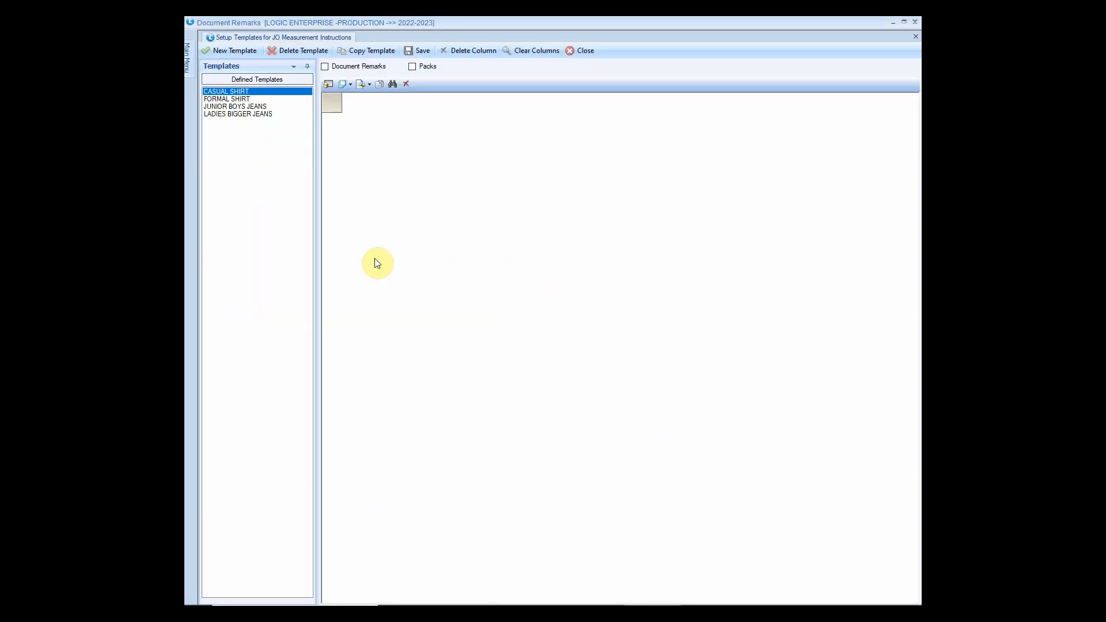
click(241, 99)
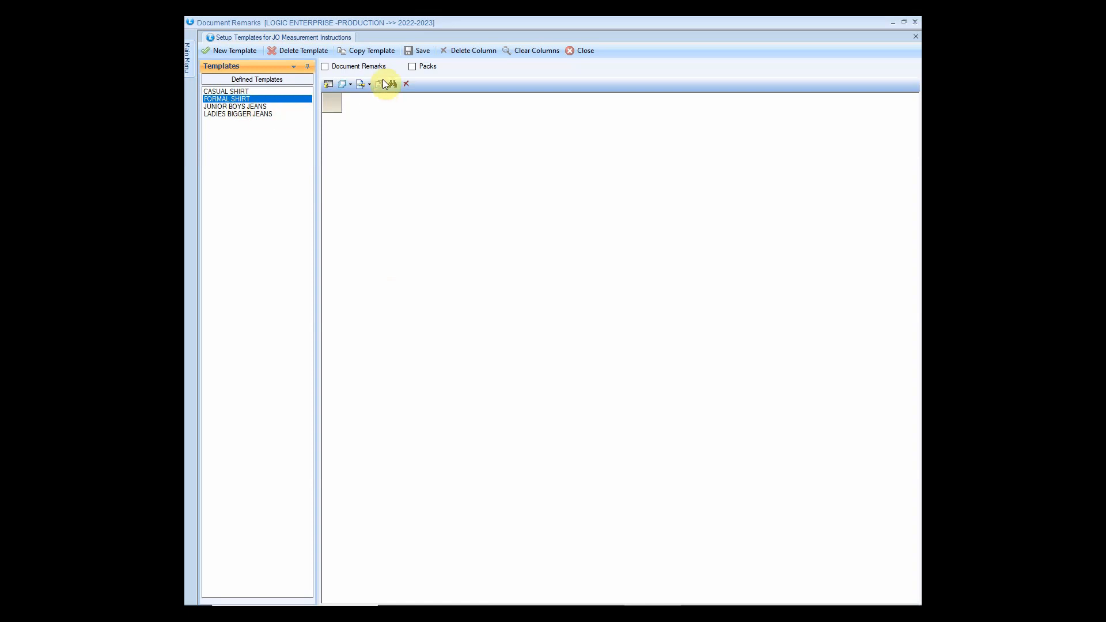
click(370, 67)
click(668, 184)
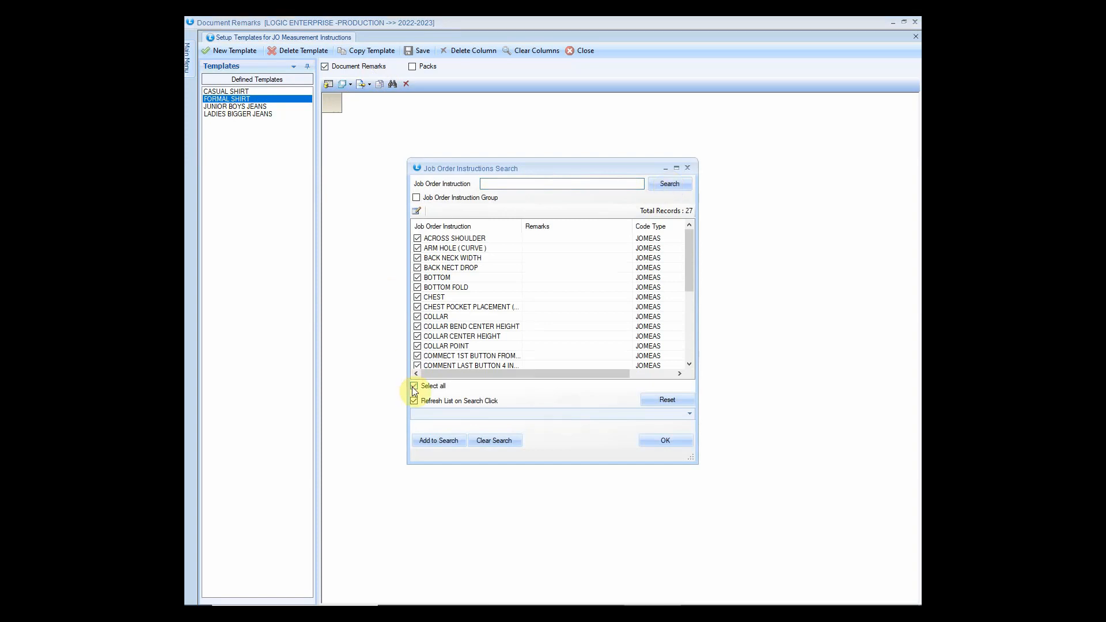
click(672, 440)
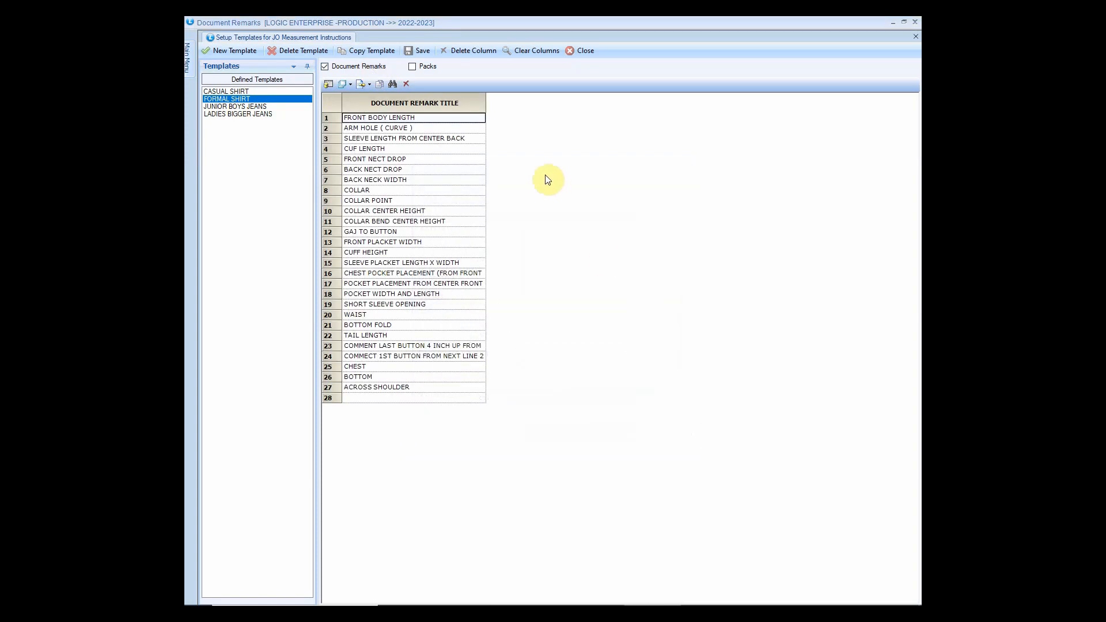
Add the pack sizes M, L, XL and XXL as columns to the FORMAL SHIRT template
click(425, 68)
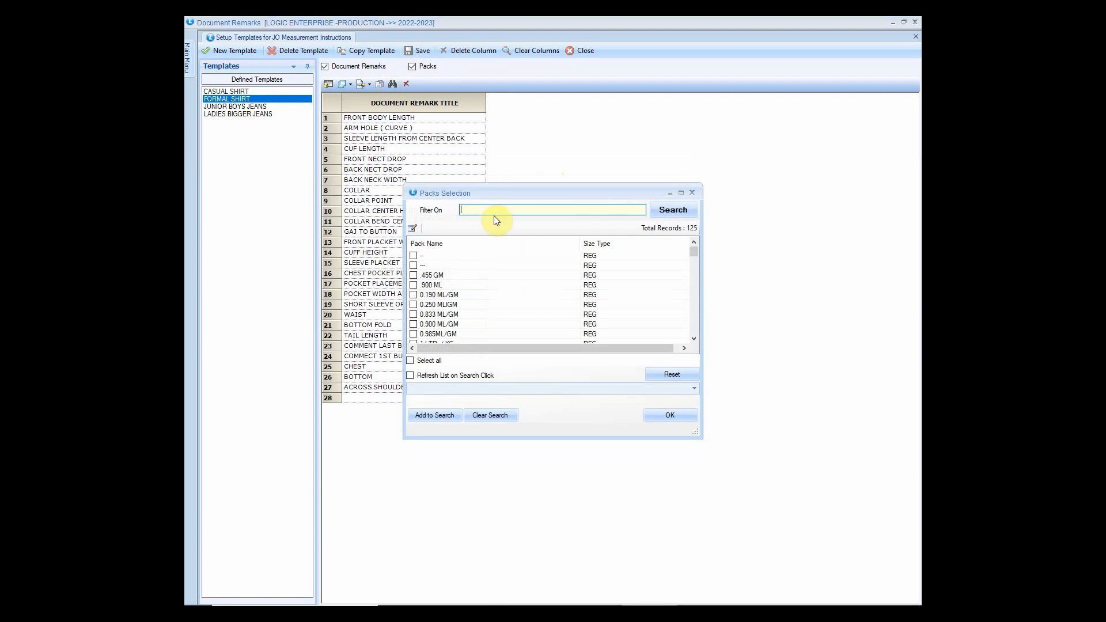
drag(695, 254, 689, 340)
click(413, 324)
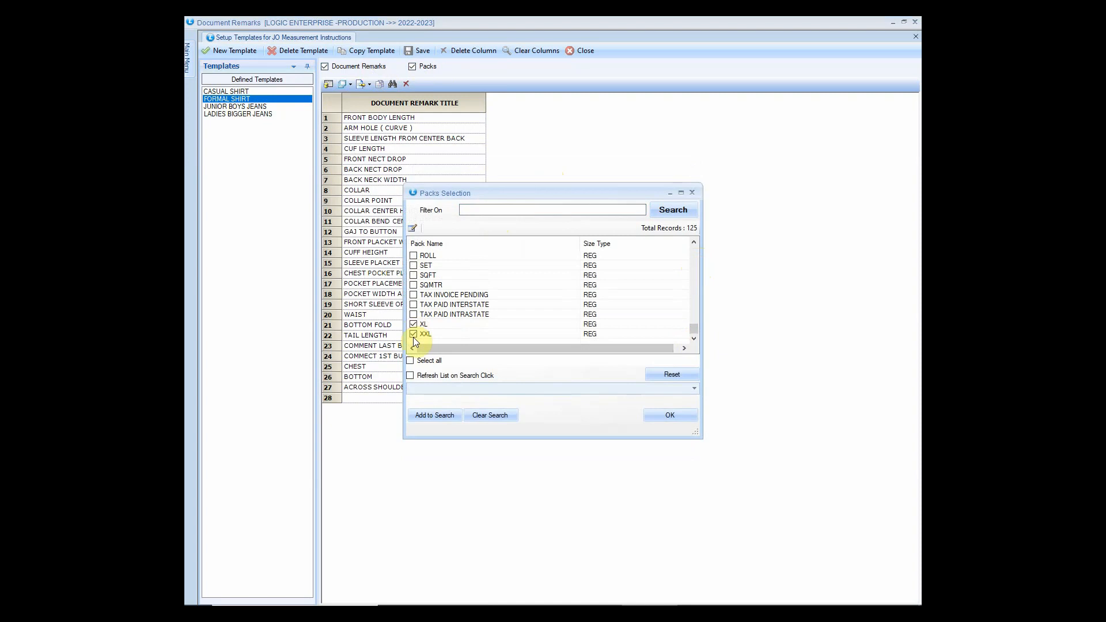
click(413, 333)
mouse_move(690, 330)
mouse_down()
mouse_move(691, 311)
mouse_move(692, 332)
mouse_up()
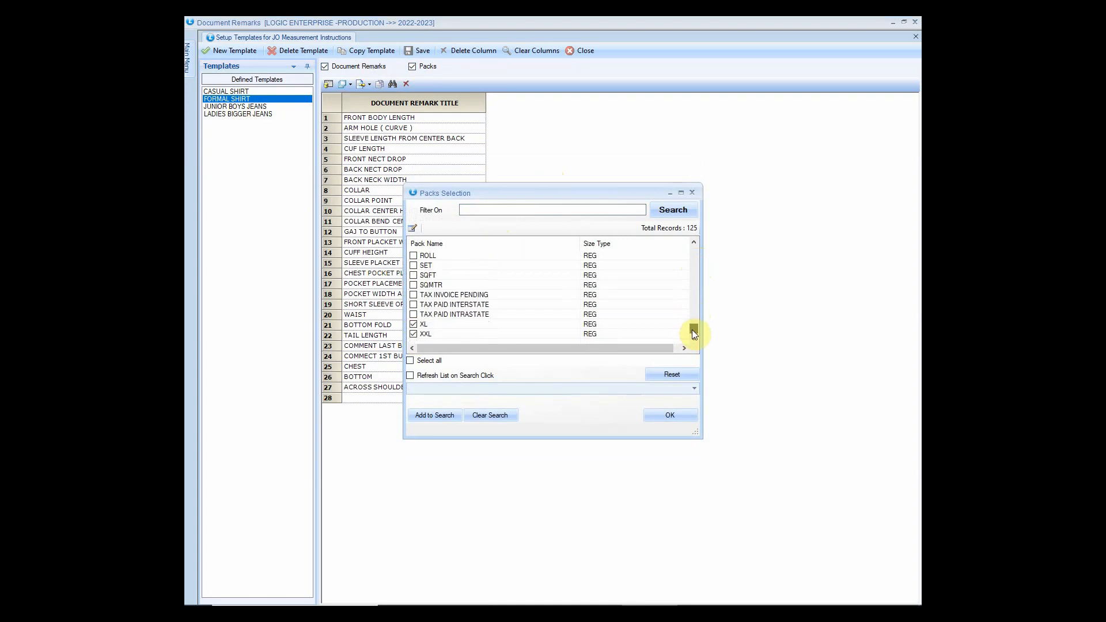
click(673, 416)
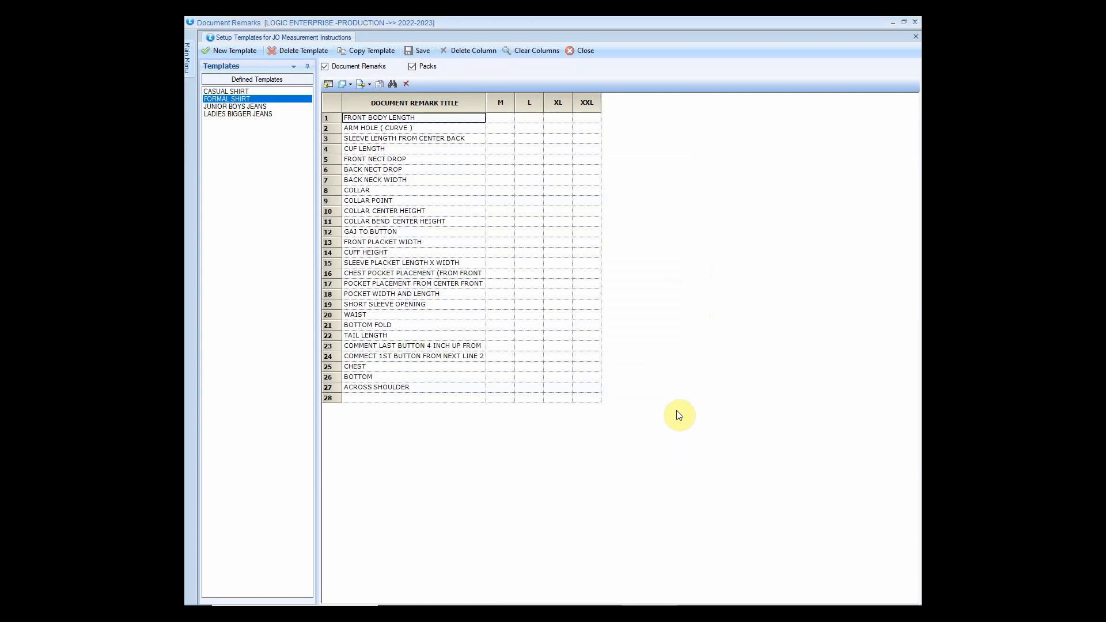
Enter the FRONT BODY LENGTH measurements: 27 for M, 27 1/2 for L, 28 for XL and 281/2 for XXL
click(500, 118)
text(27)
key(Tab)
text(2)
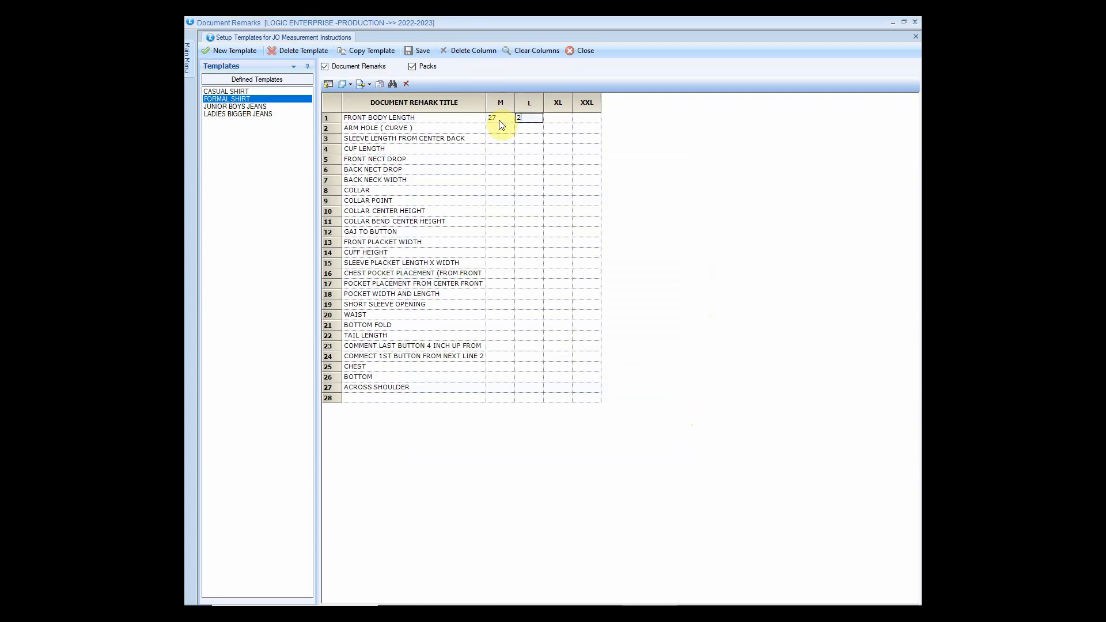
text(7 1/2)
key(Tab)
text(28)
key(Tab)
text(281/2)
key(Tab)
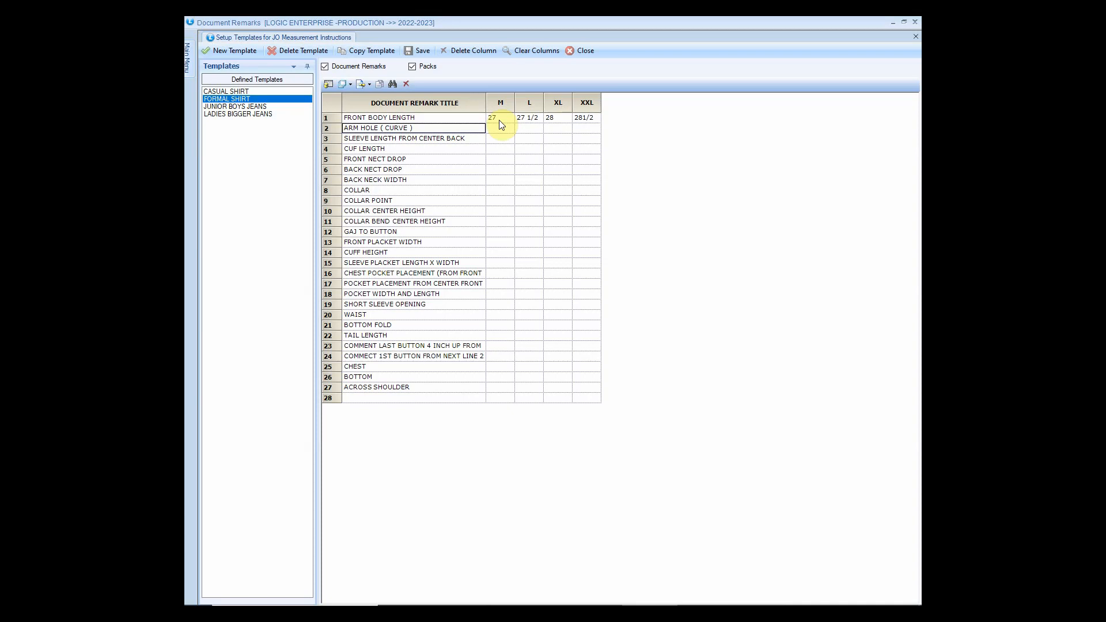
Save the FORMAL SHIRT template and close the measurement templates setup
click(500, 139)
click(529, 139)
click(560, 140)
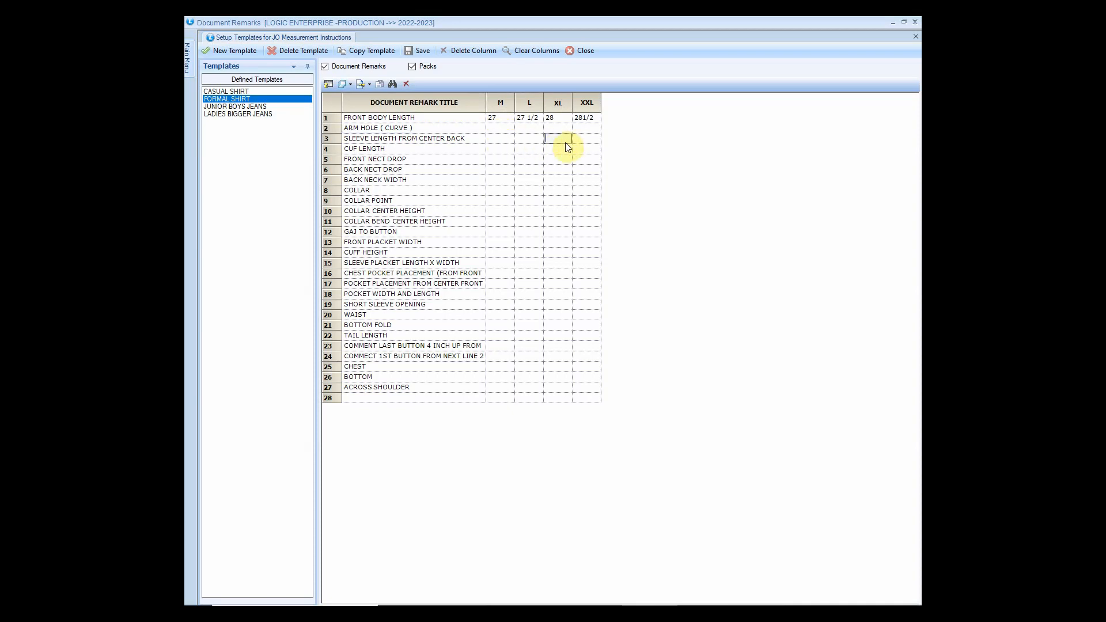
click(589, 141)
click(420, 51)
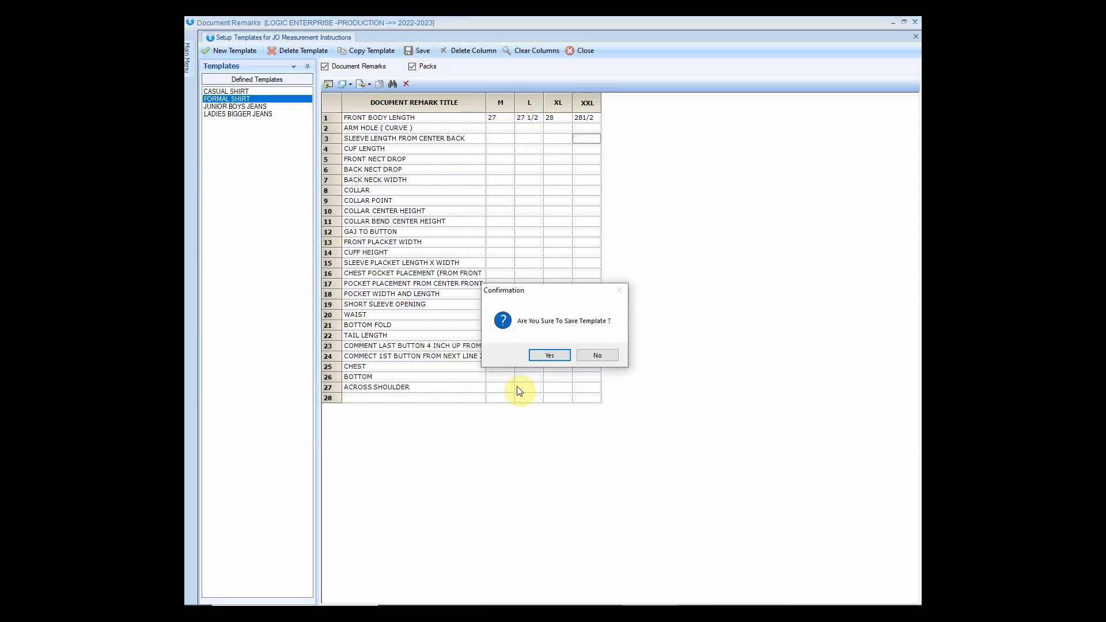
click(543, 361)
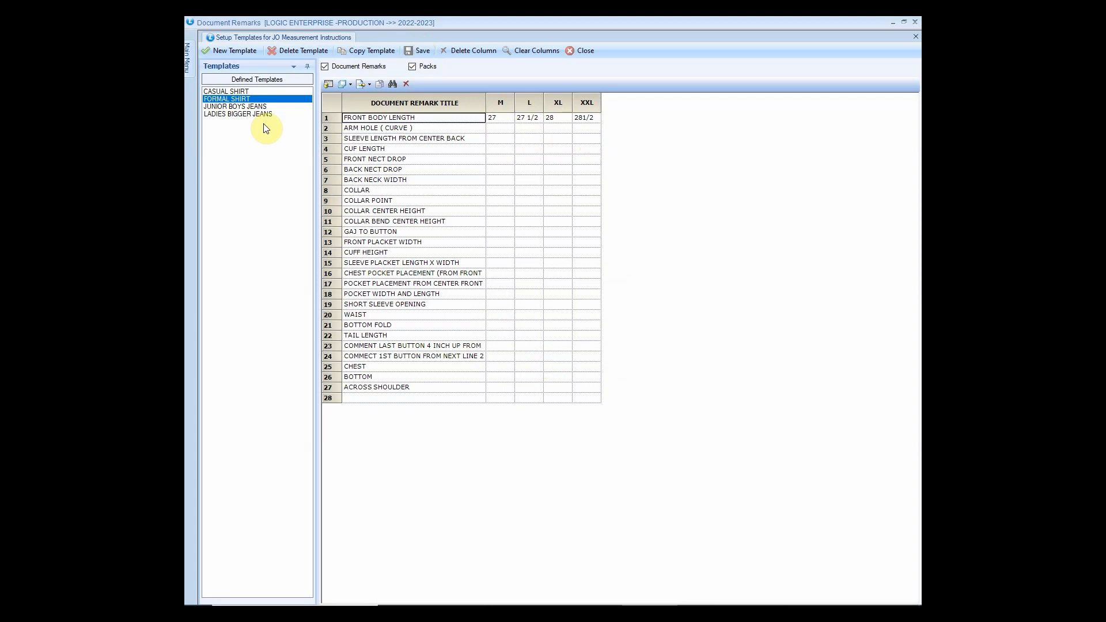
click(256, 107)
click(245, 91)
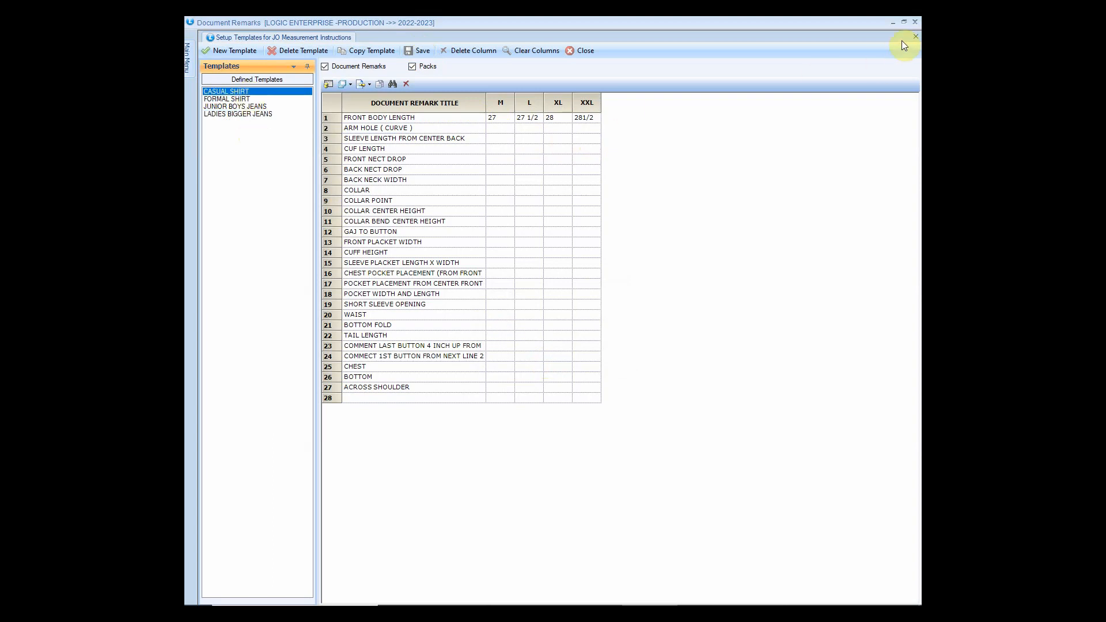
click(914, 22)
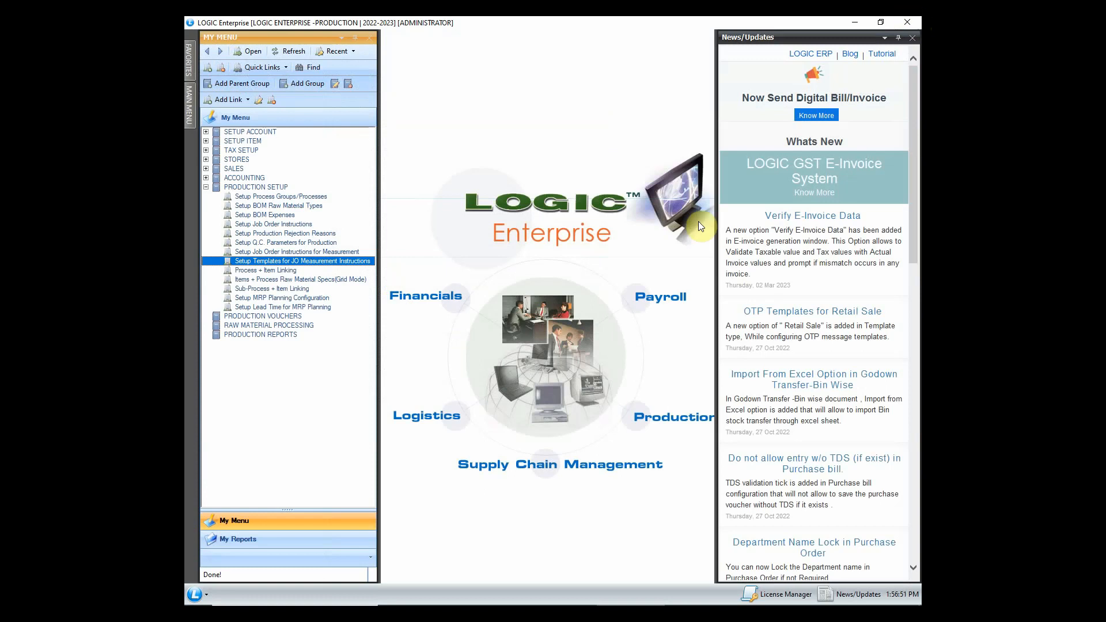
Open Process + Item Linking and load all pack sizes of the items matching KRUTIKA PLAIN D
click(315, 271)
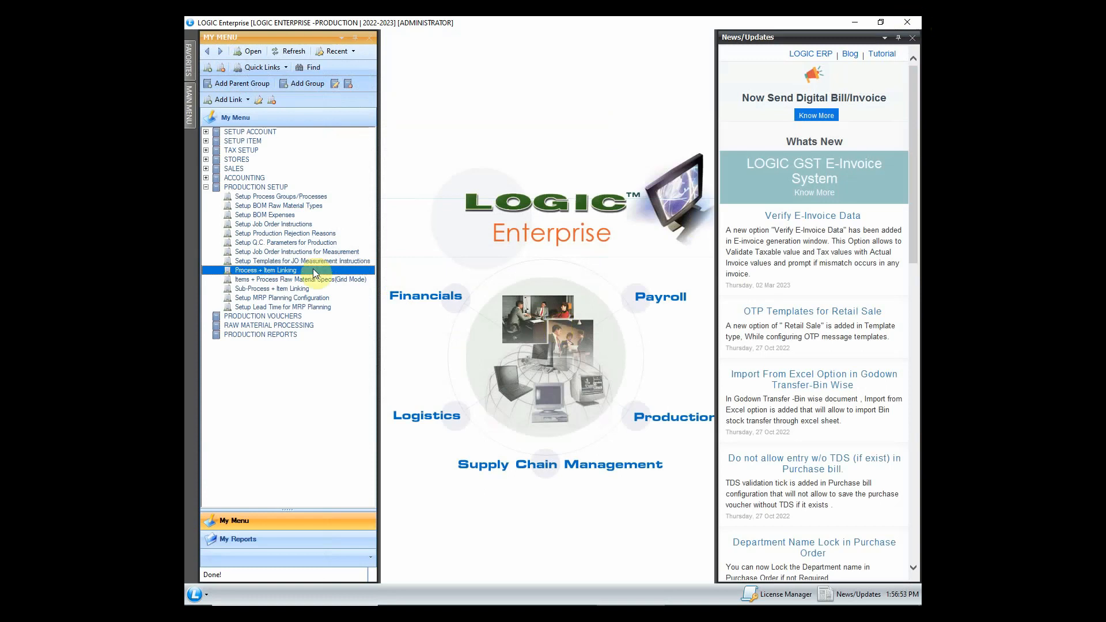
double_click(364, 272)
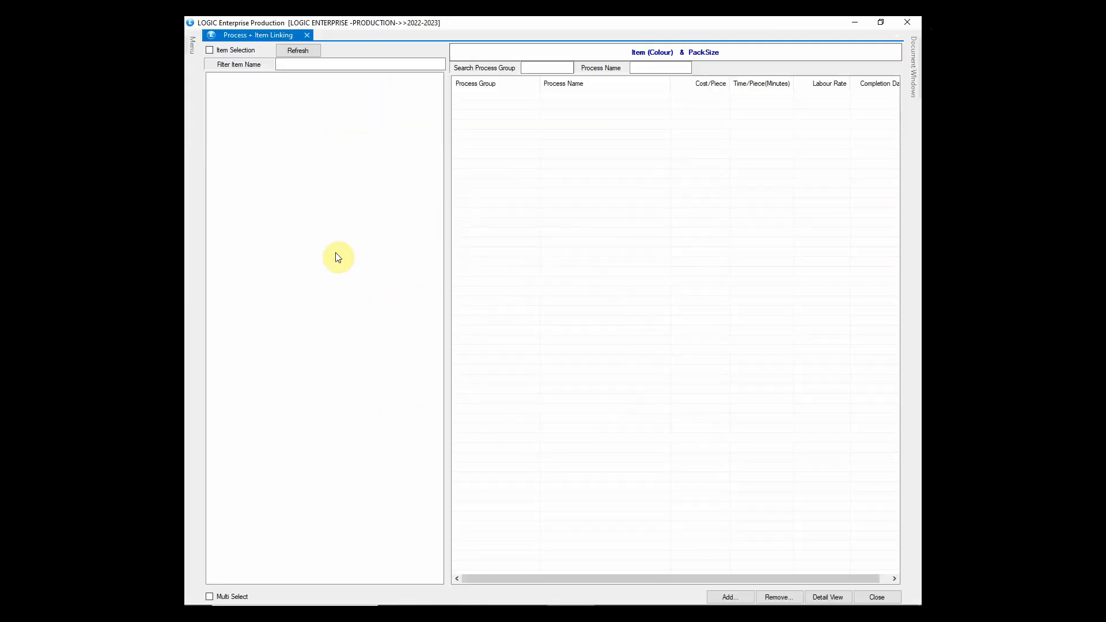
click(230, 51)
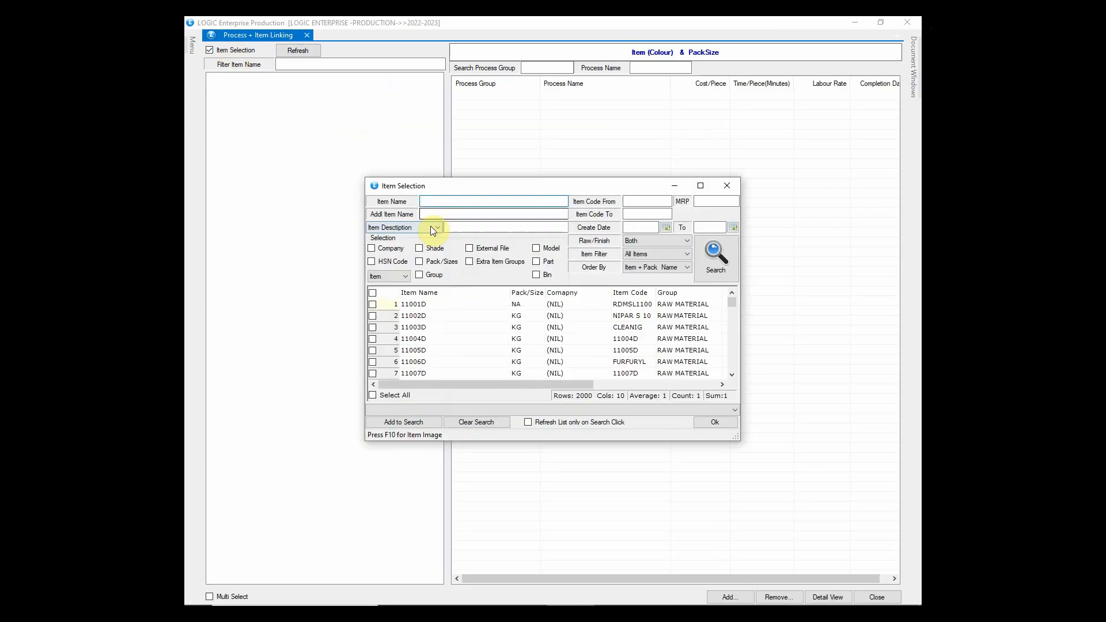
text(KRUTIKA PLAIN D)
click(716, 266)
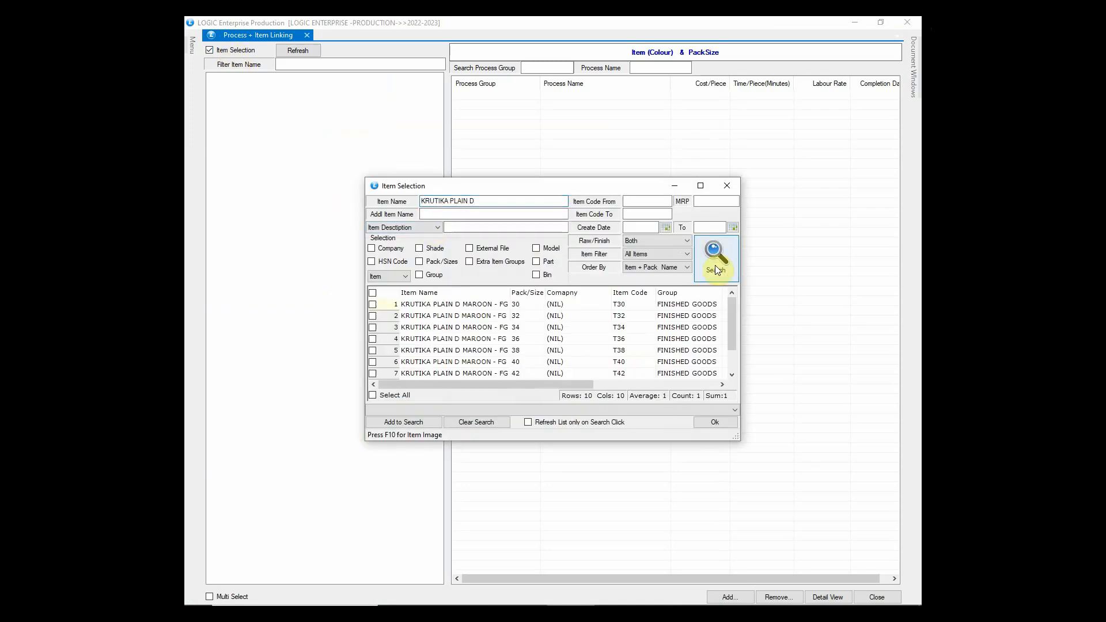
click(372, 395)
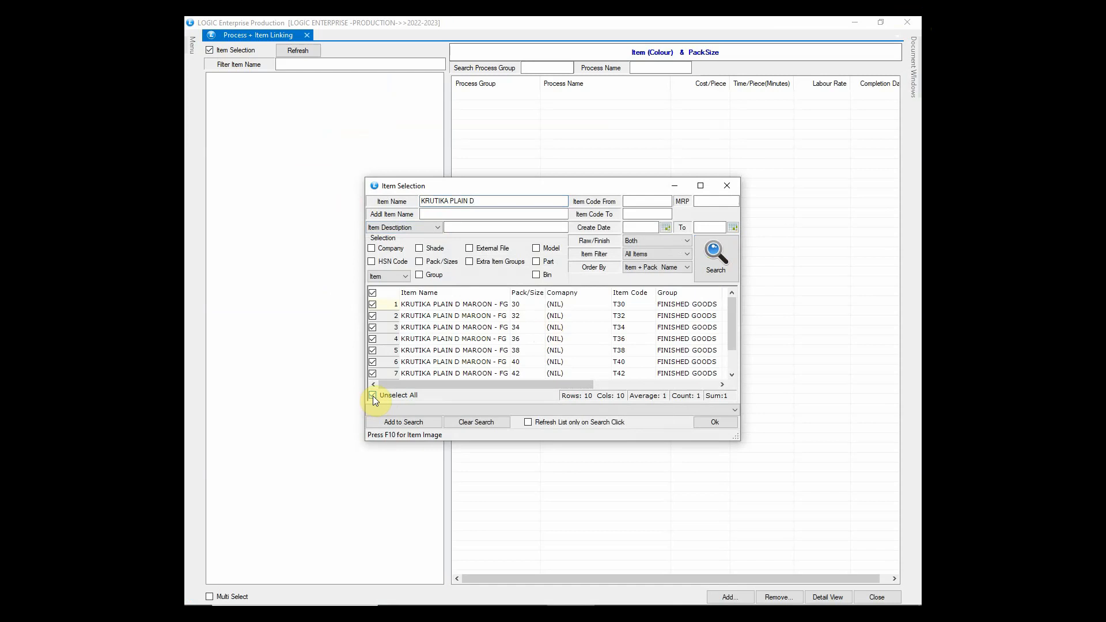
click(714, 423)
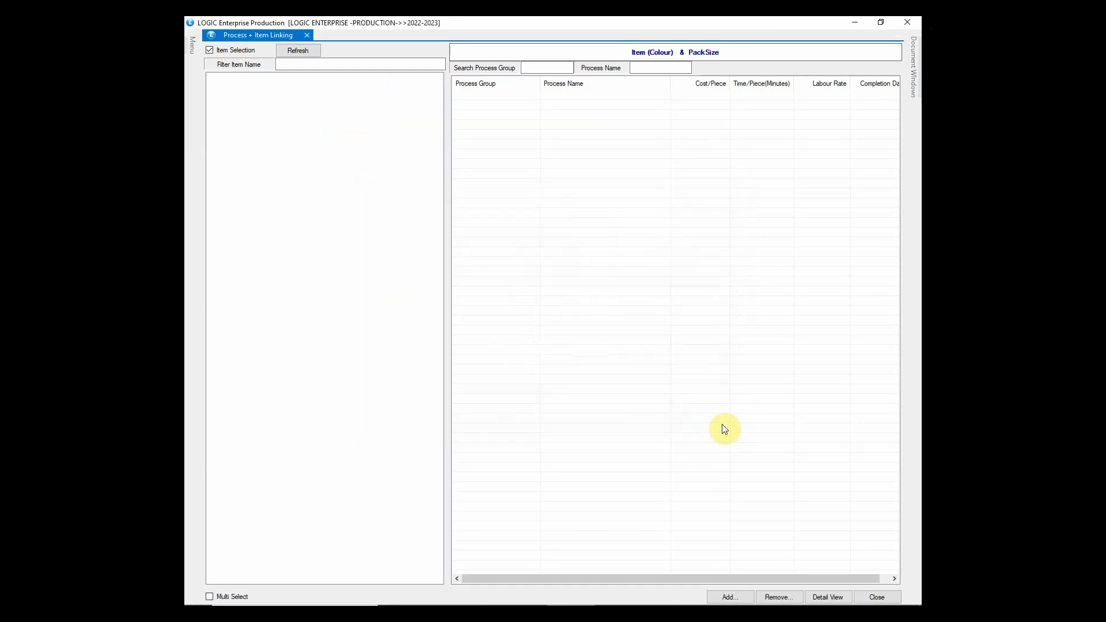
click(298, 50)
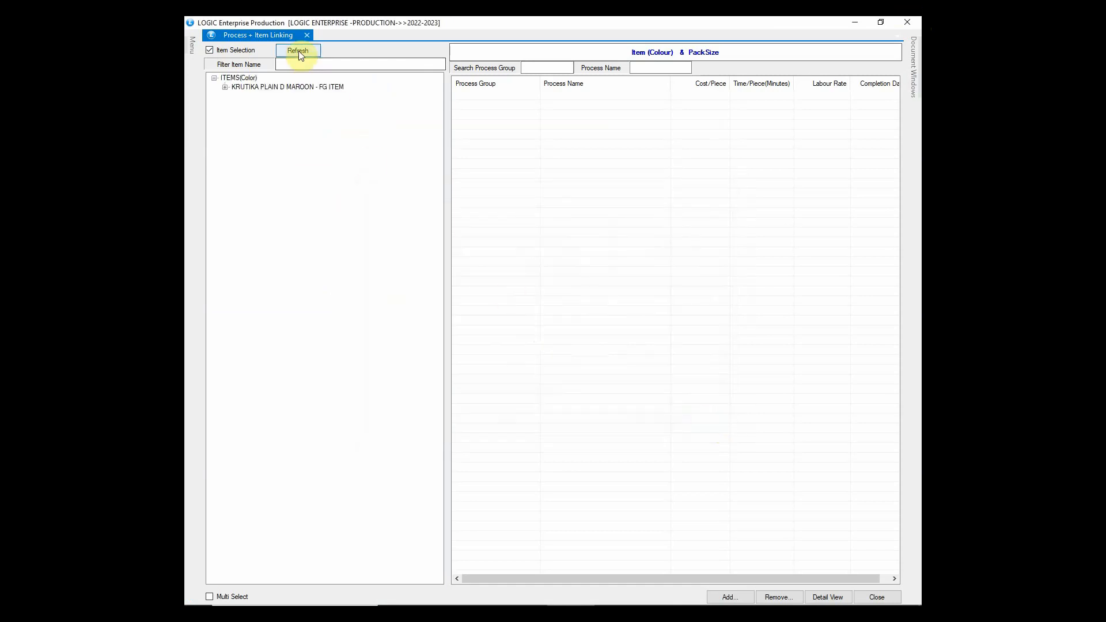
Review the processes linked to pack 30 of KRUTIKA PLAIN D MAROON and the selection lists for adding and removing processes
double_click(237, 89)
click(247, 96)
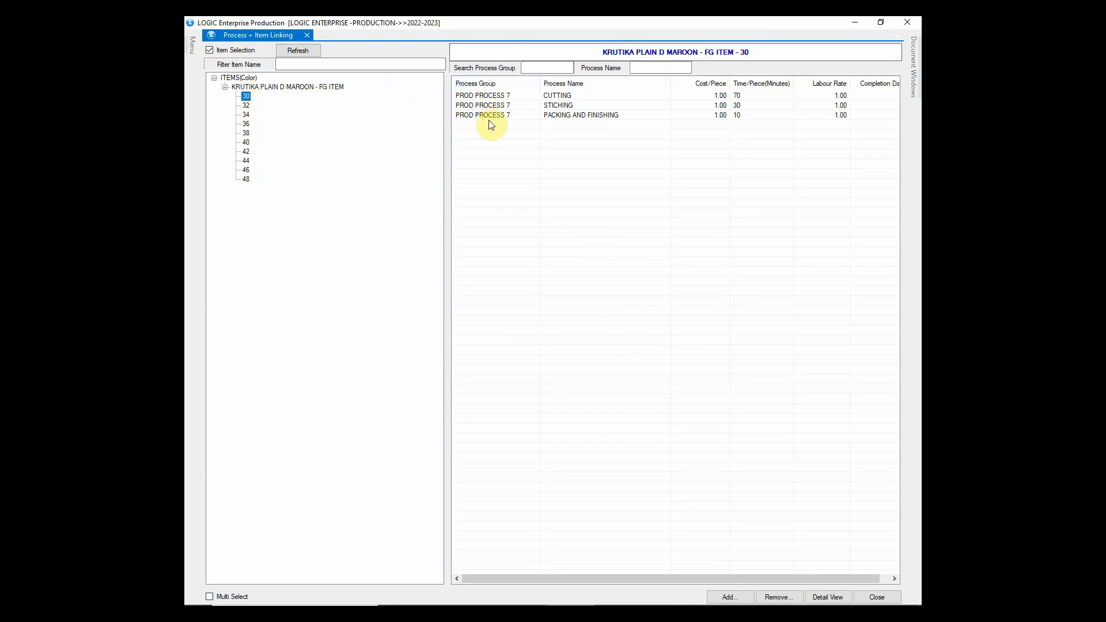
click(585, 118)
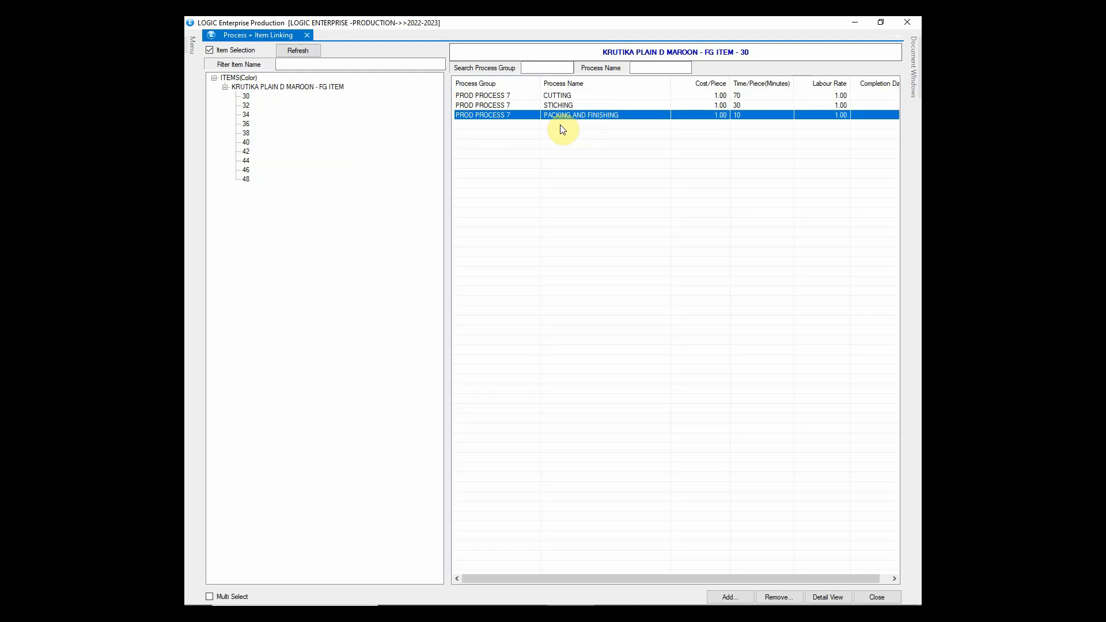
click(732, 601)
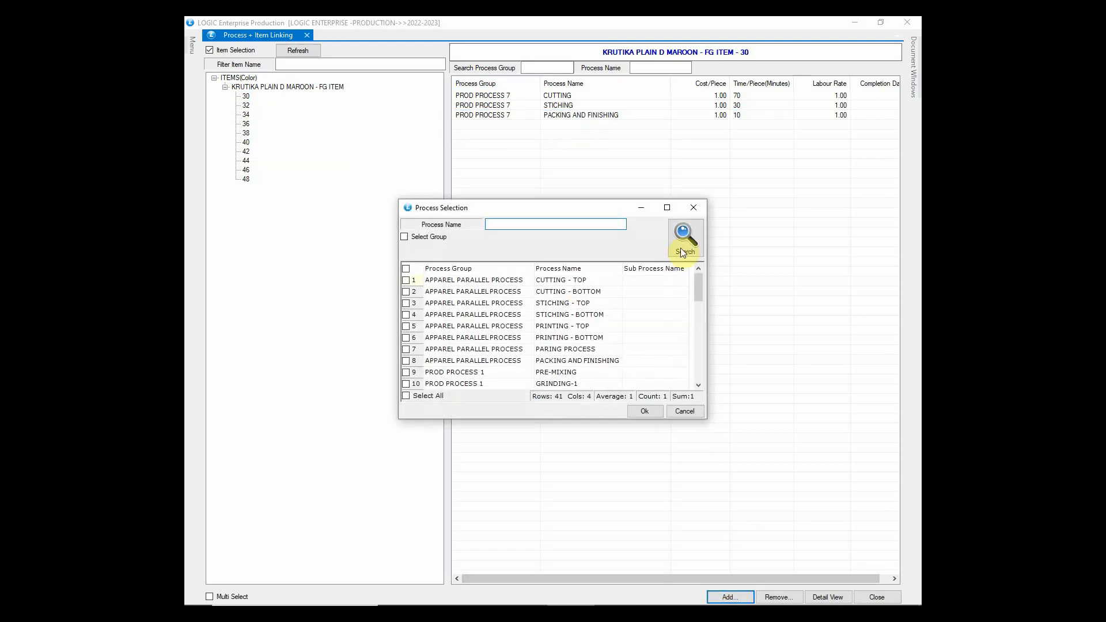
click(695, 210)
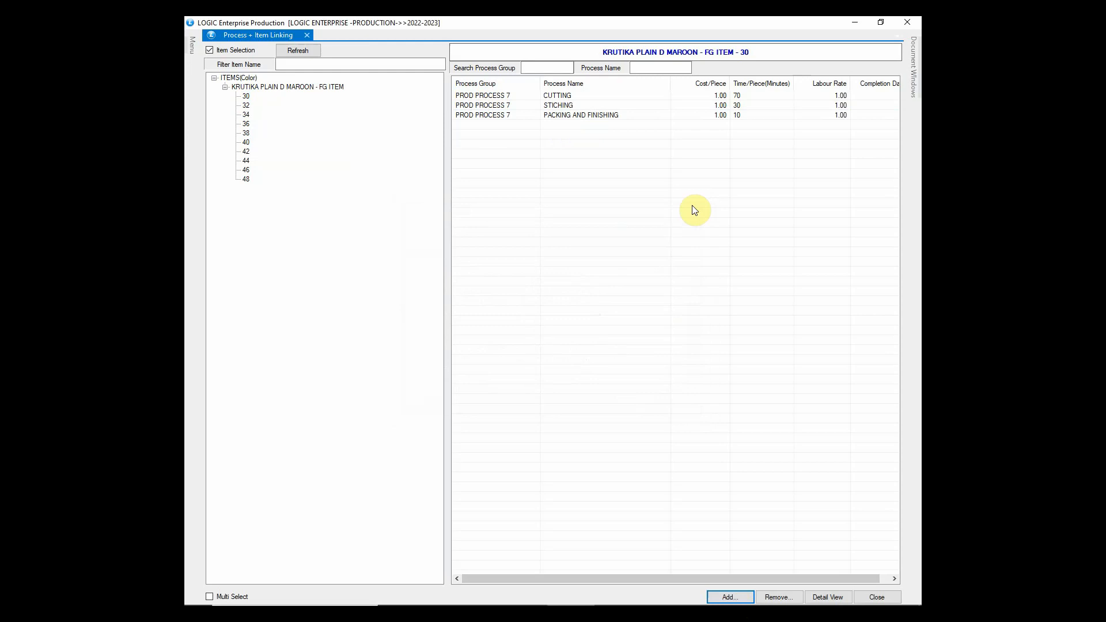
click(779, 599)
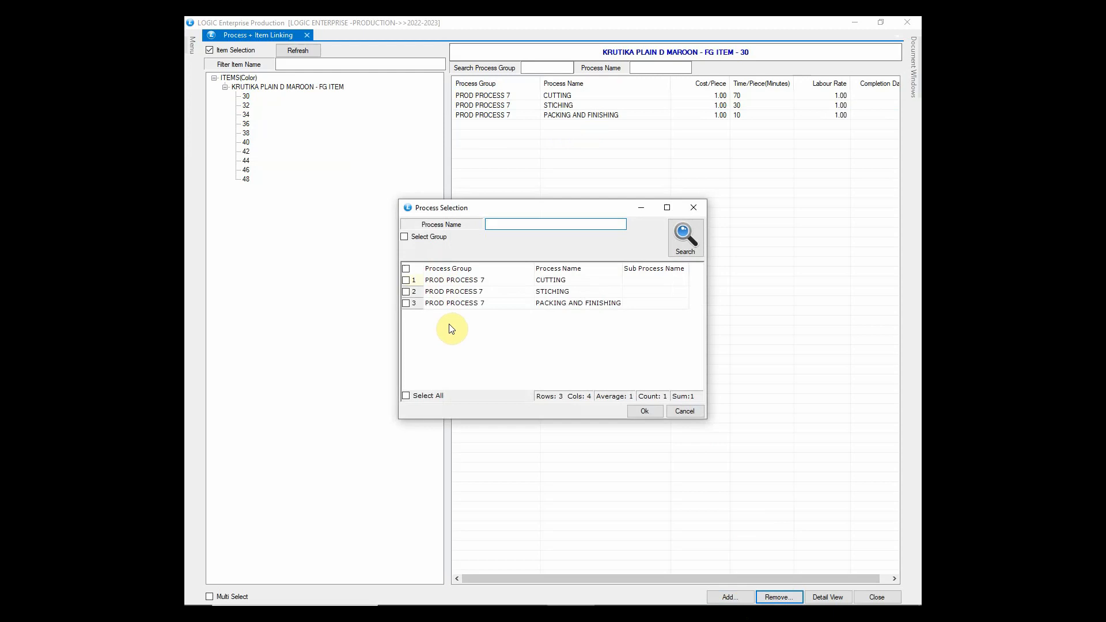
click(690, 414)
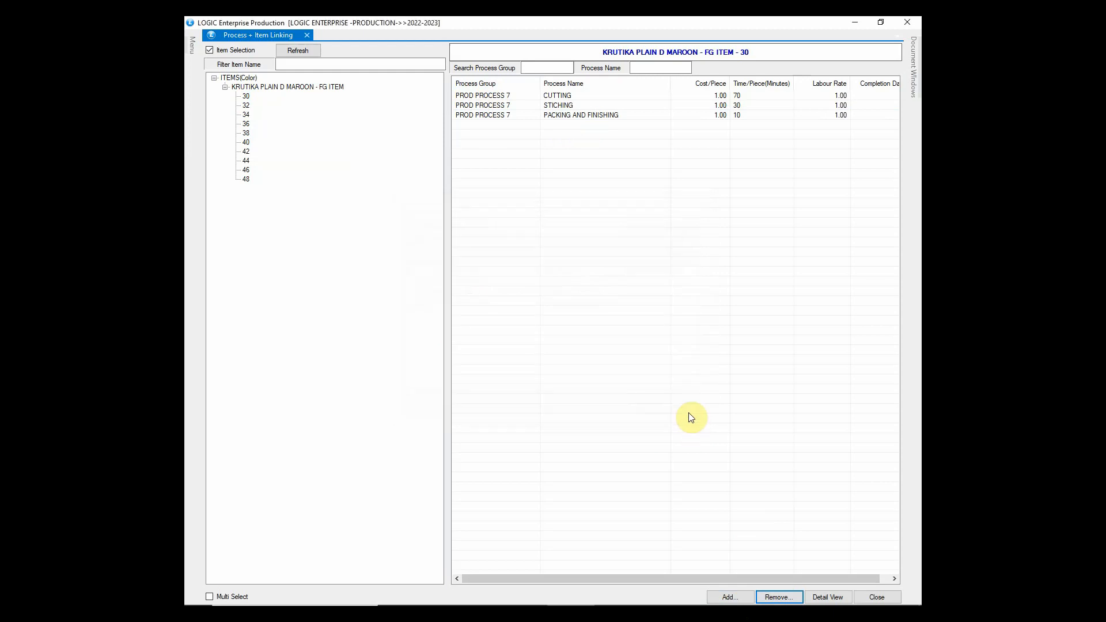
Examine the detailed view of all processes linked to pack 30 and close Process + Item Linking
click(829, 596)
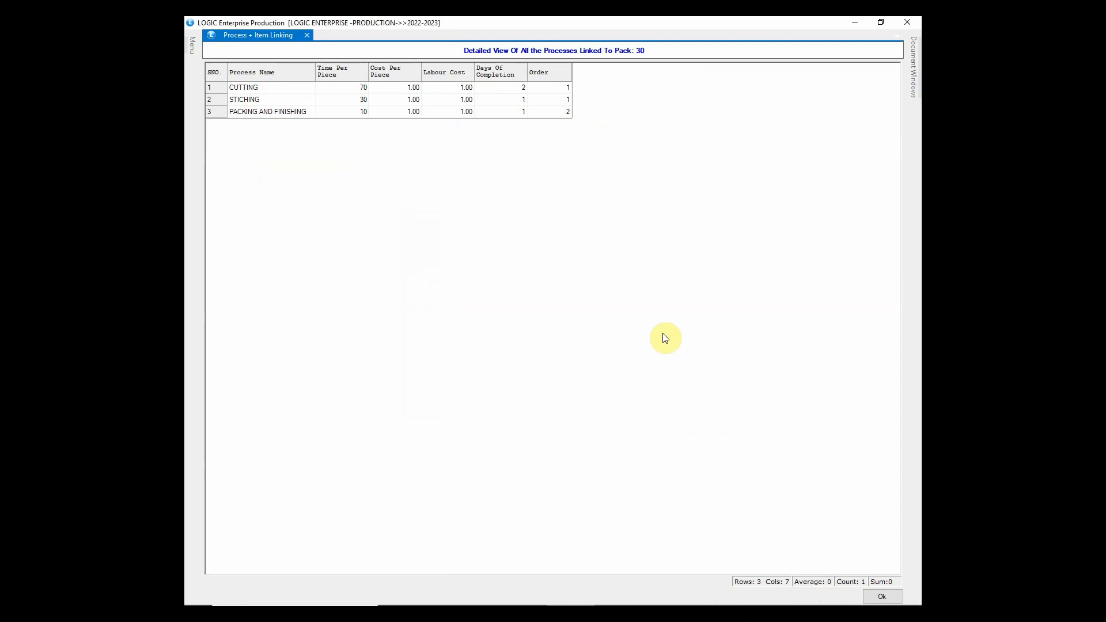
click(877, 596)
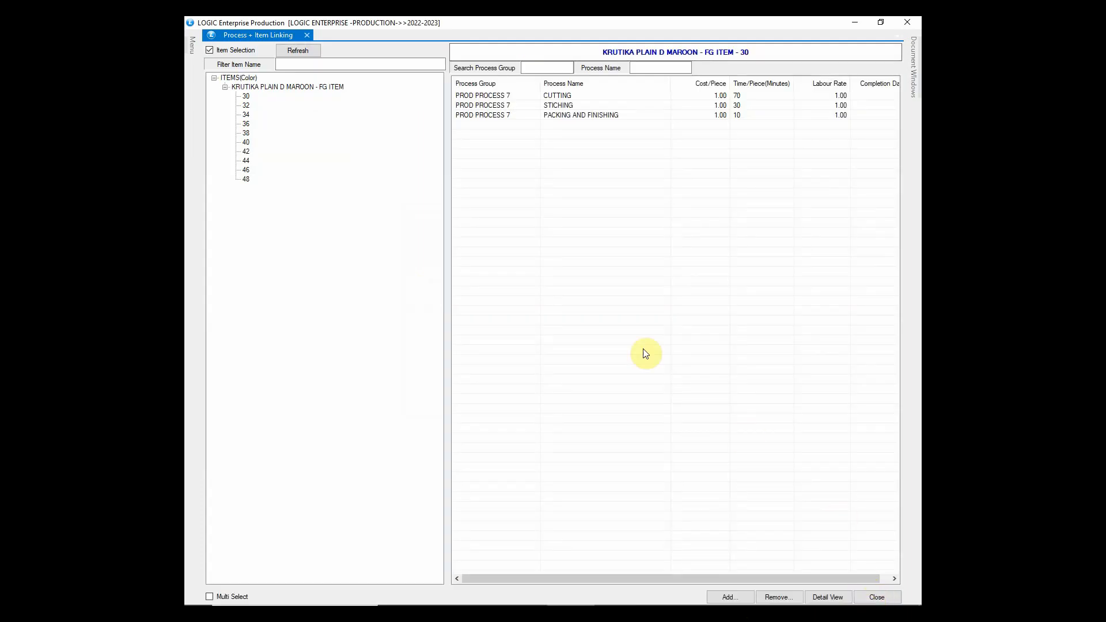
click(909, 22)
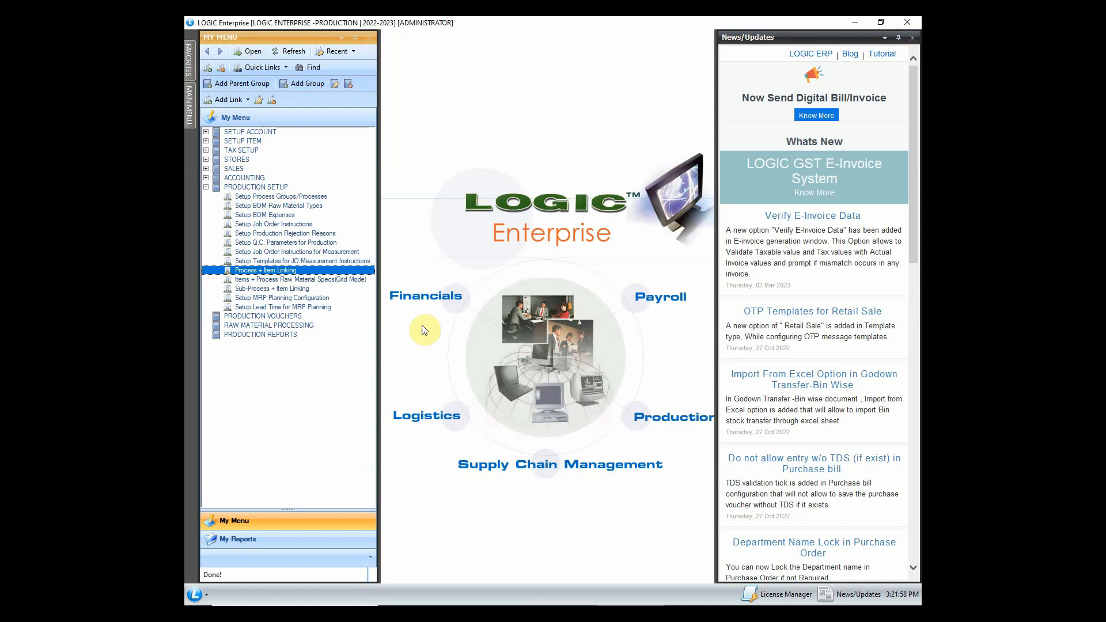
Open the item and process raw material specs in grid mode and load KRUTIKA PLAIN D MAROON - FG ITEM
double_click(368, 279)
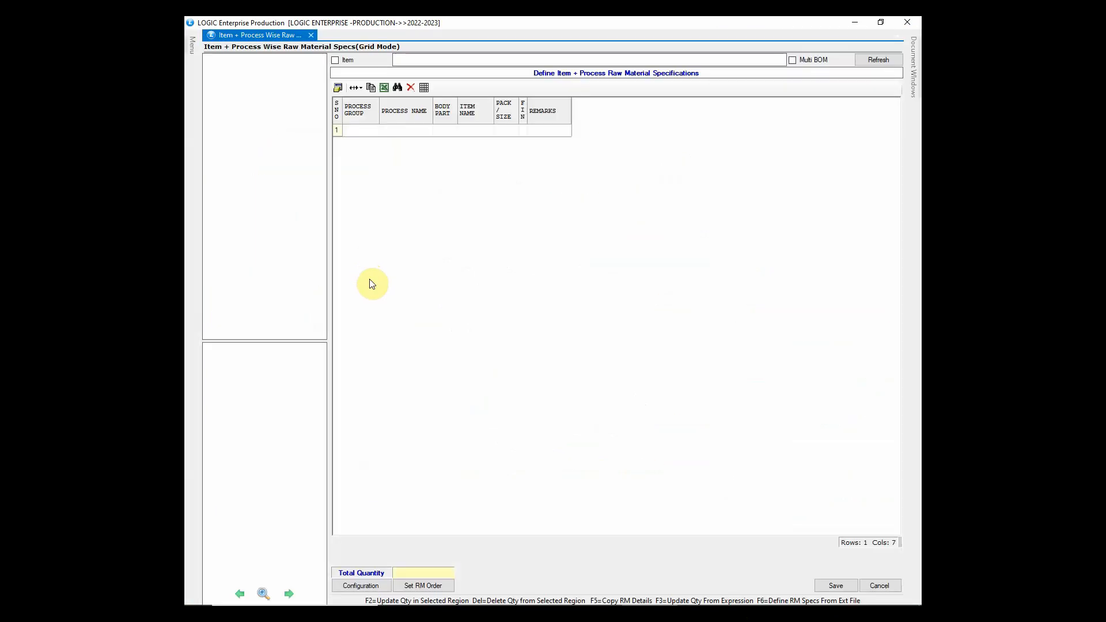
click(336, 64)
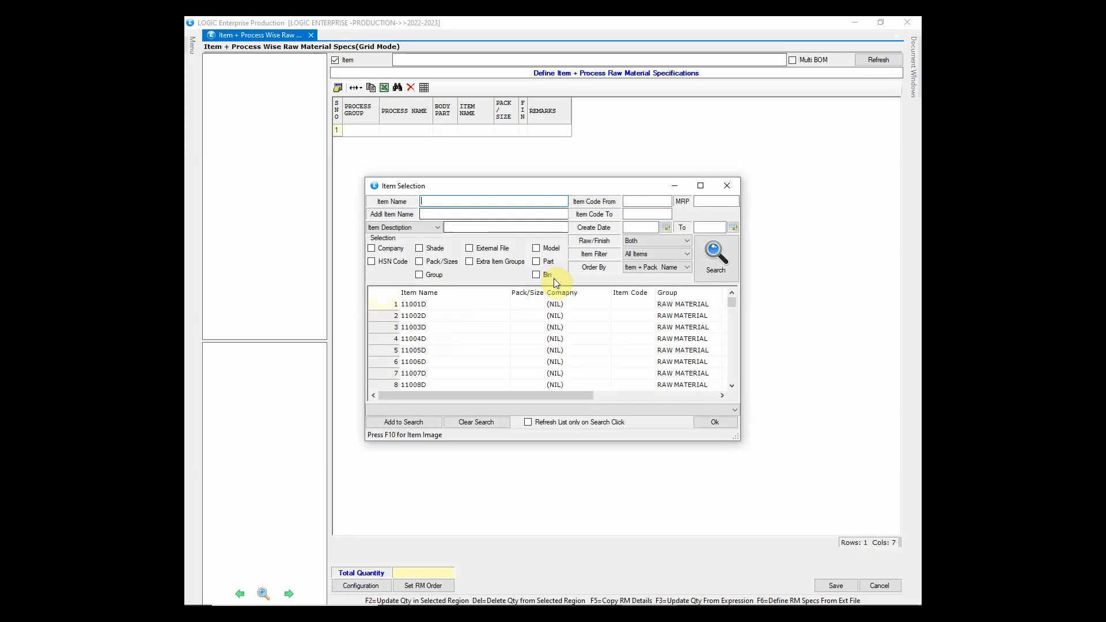
text(KRUTIKA PLAIN D.)
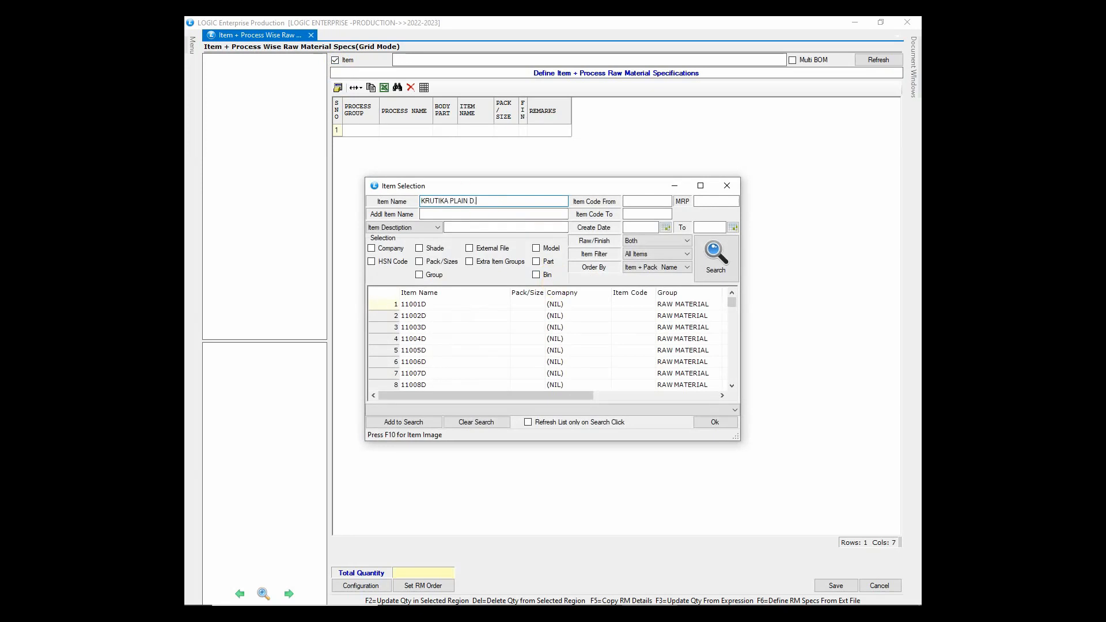
click(715, 254)
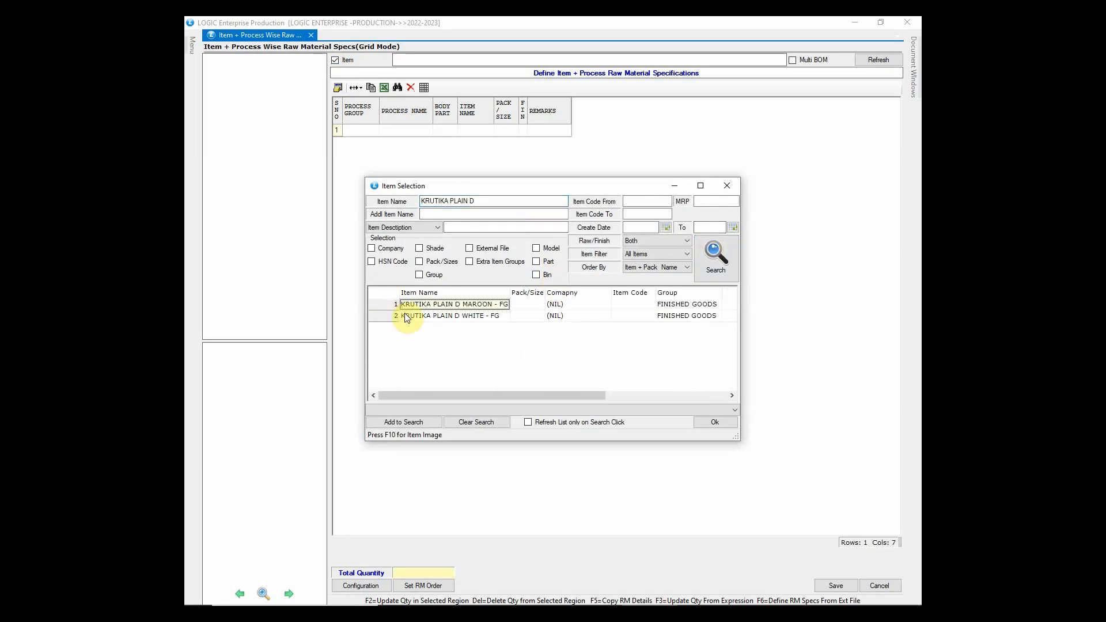
click(714, 421)
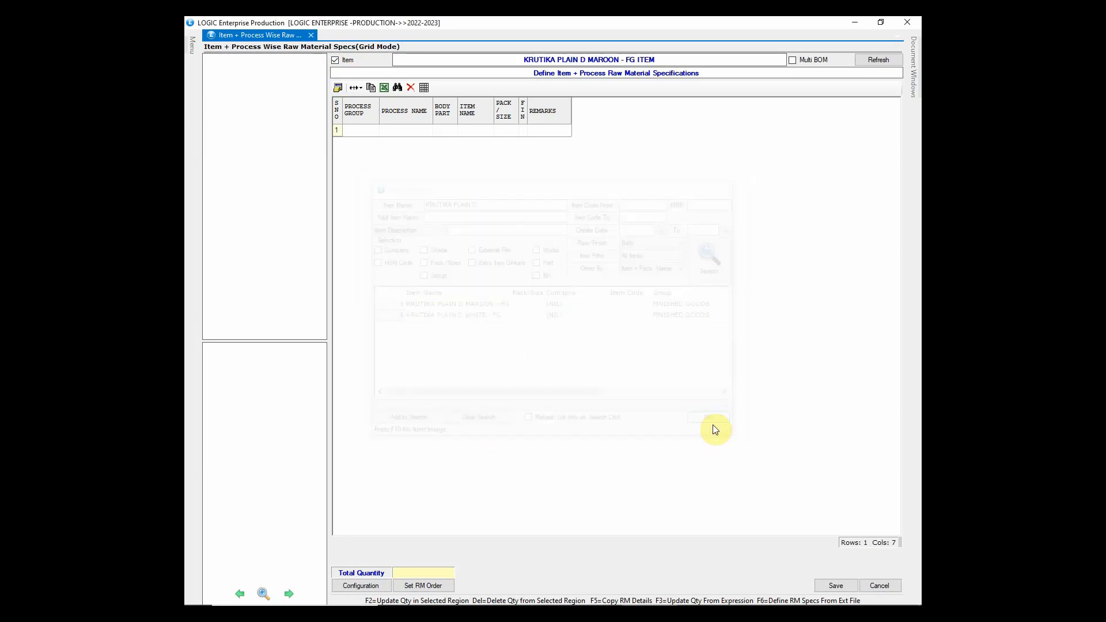
click(872, 60)
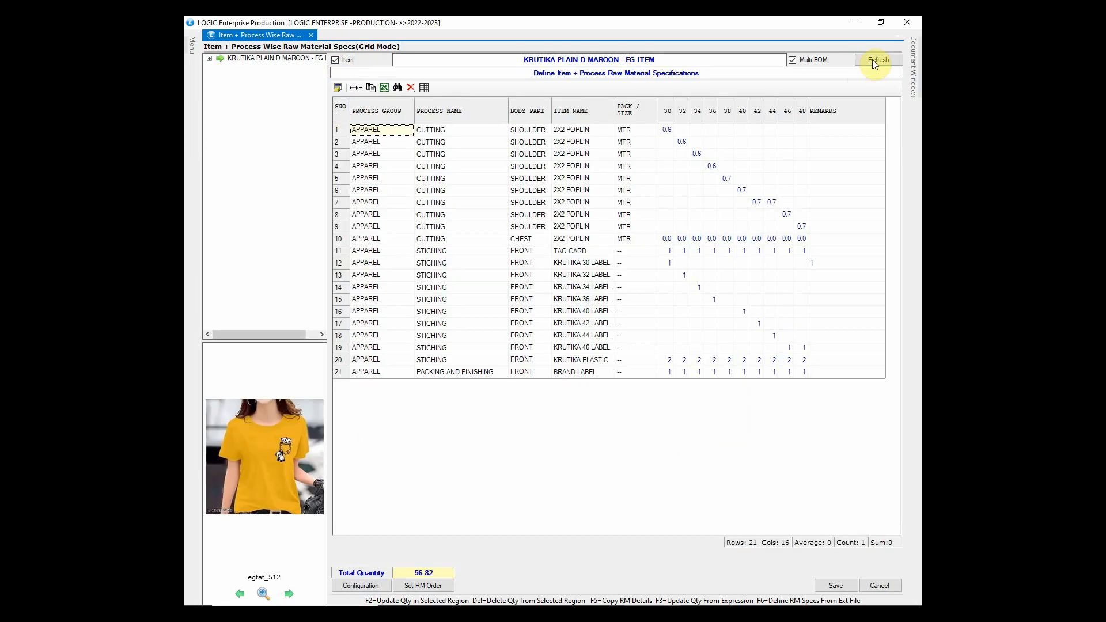
Examine the raw material rows of KRUTIKA PLAIN D MAROON - FG ITEM and expand its raw material tree
click(384, 145)
click(387, 131)
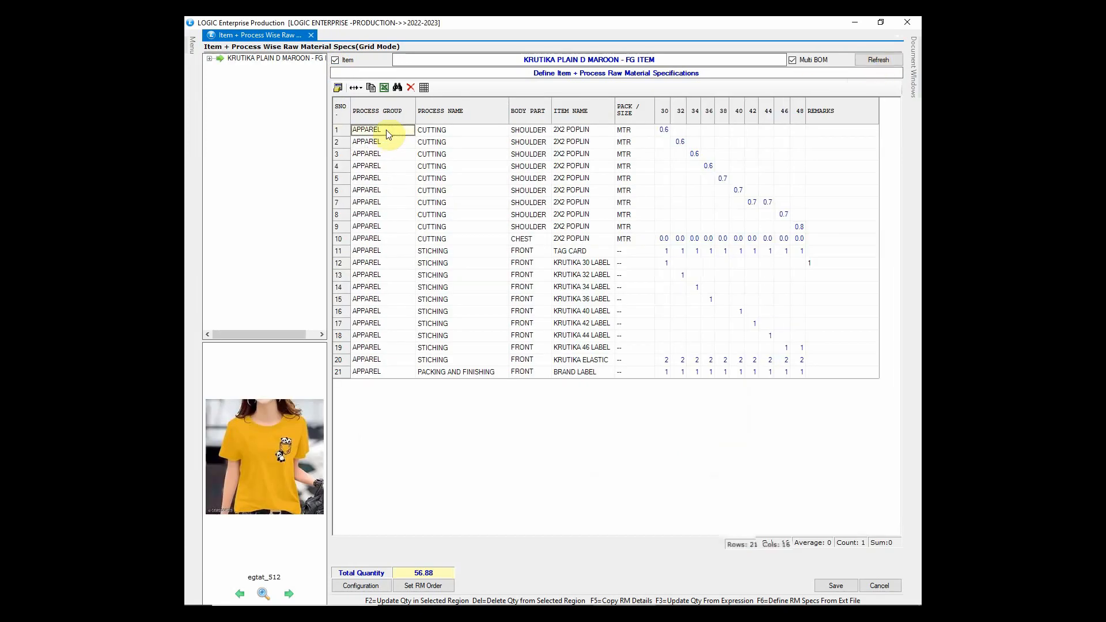
click(211, 60)
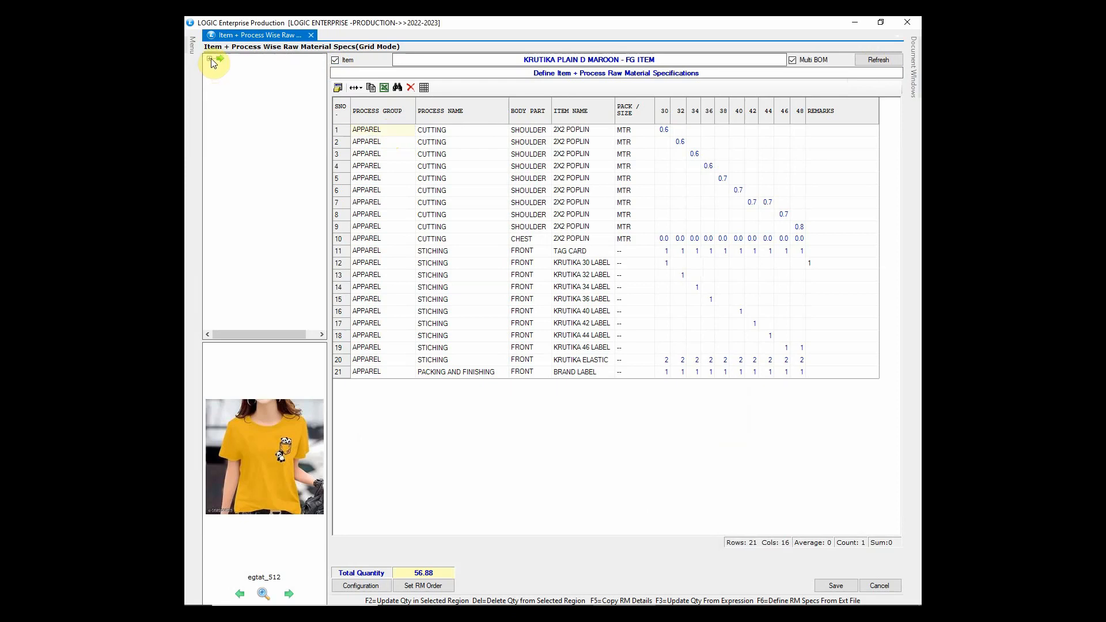
click(227, 58)
click(210, 58)
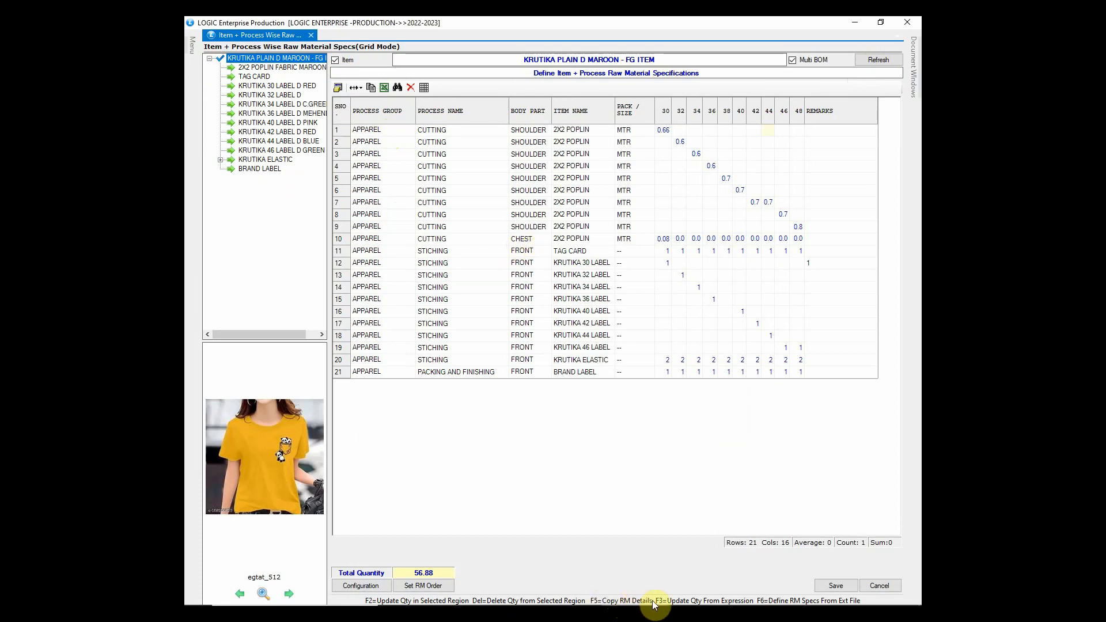
Start copying raw material details from another item, with KRUTIKA PLAIN D MAROON - FG ITEM as the source item
key(F5)
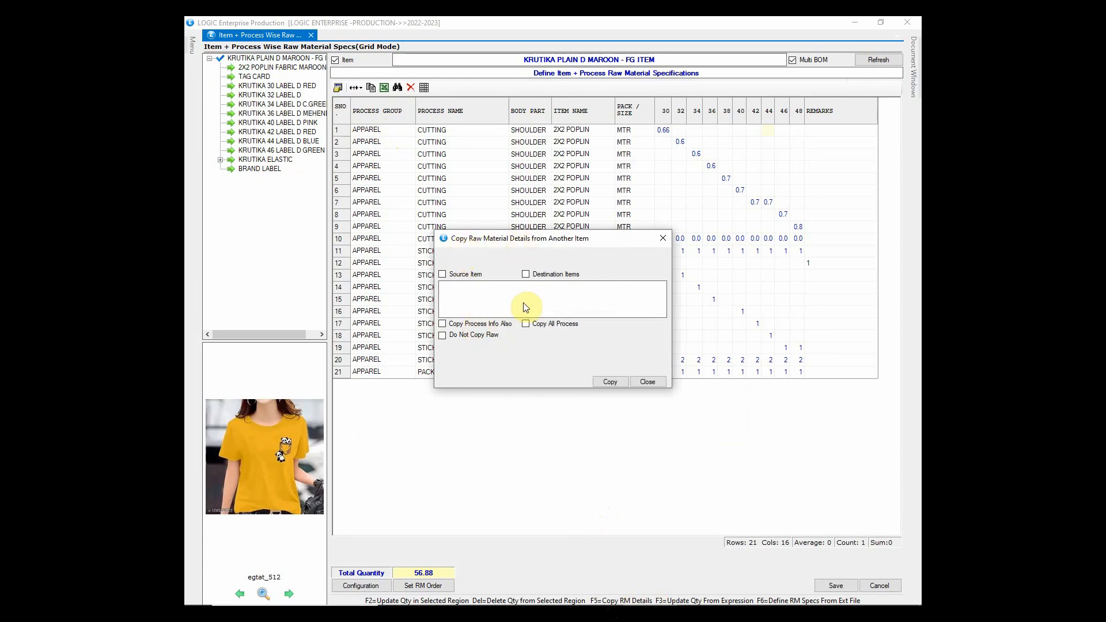
click(444, 275)
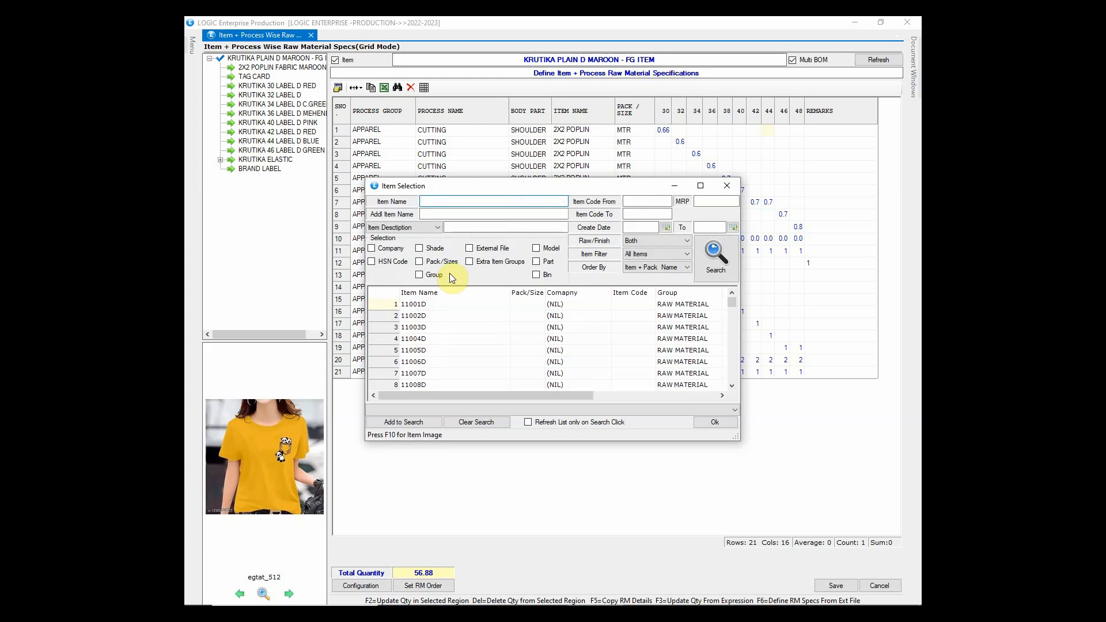
text(KRUT)
click(706, 251)
click(509, 374)
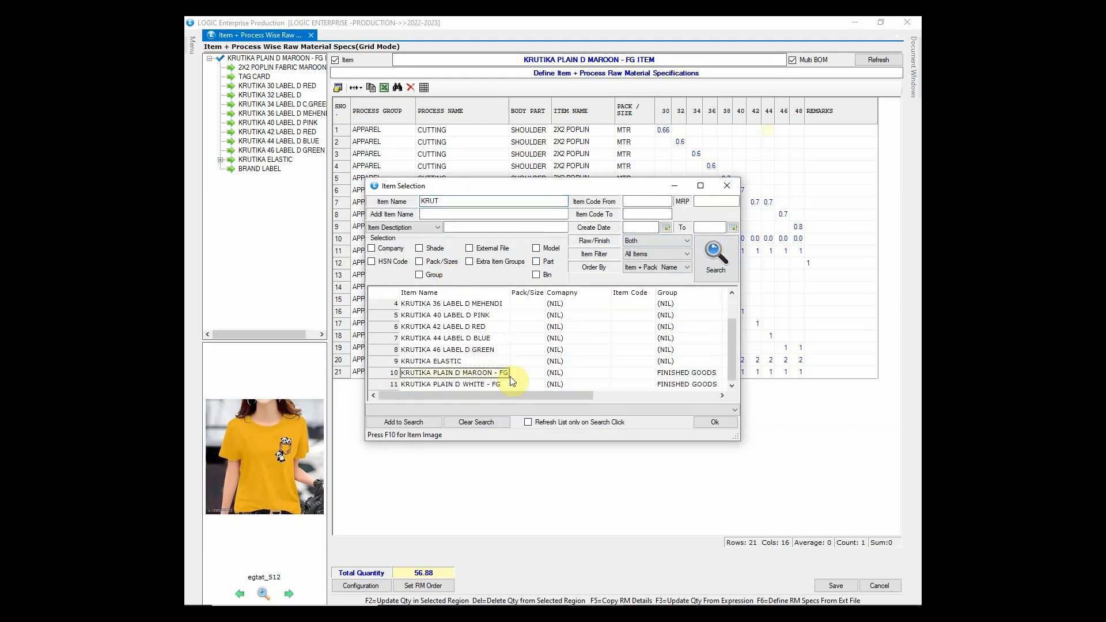
click(714, 422)
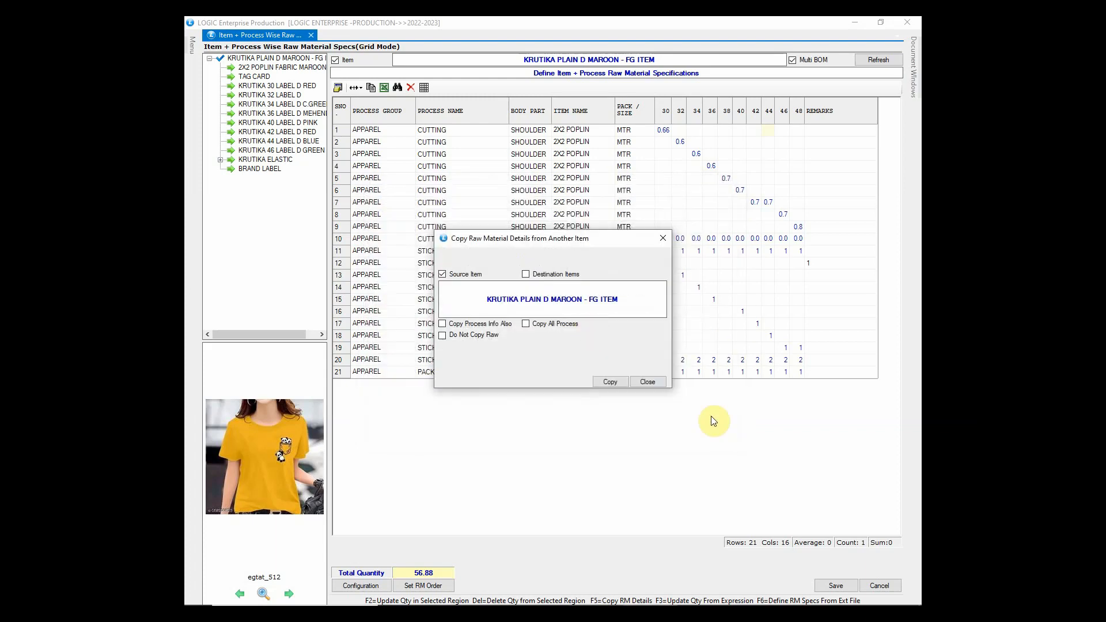
Set the destination items using a KRUTI search, include process info and all processes, and copy the raw material details
click(559, 274)
click(712, 246)
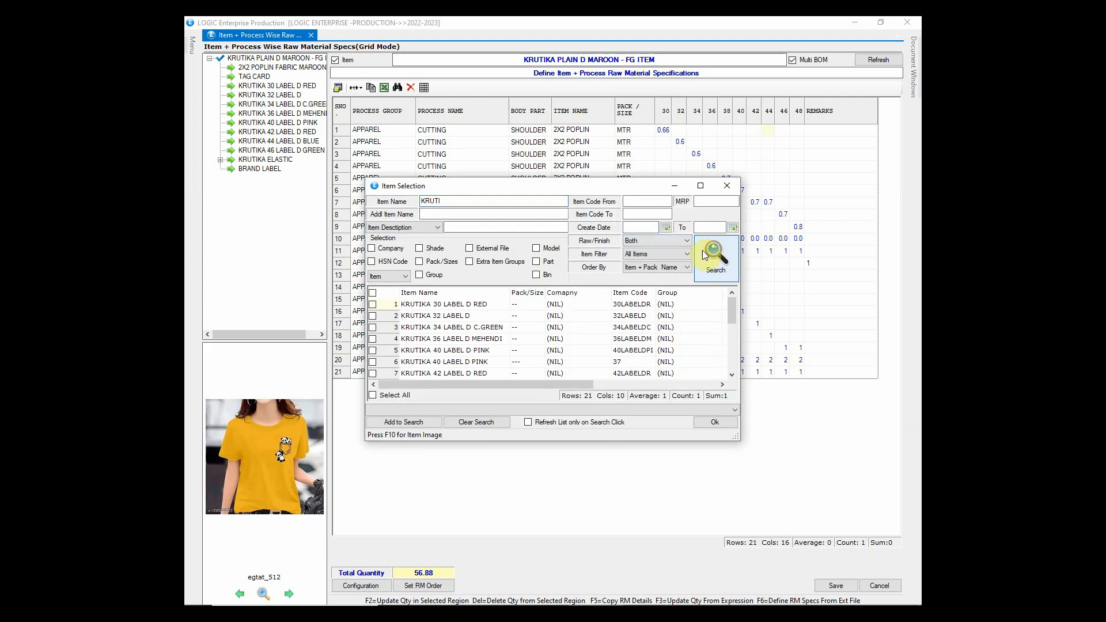
click(714, 424)
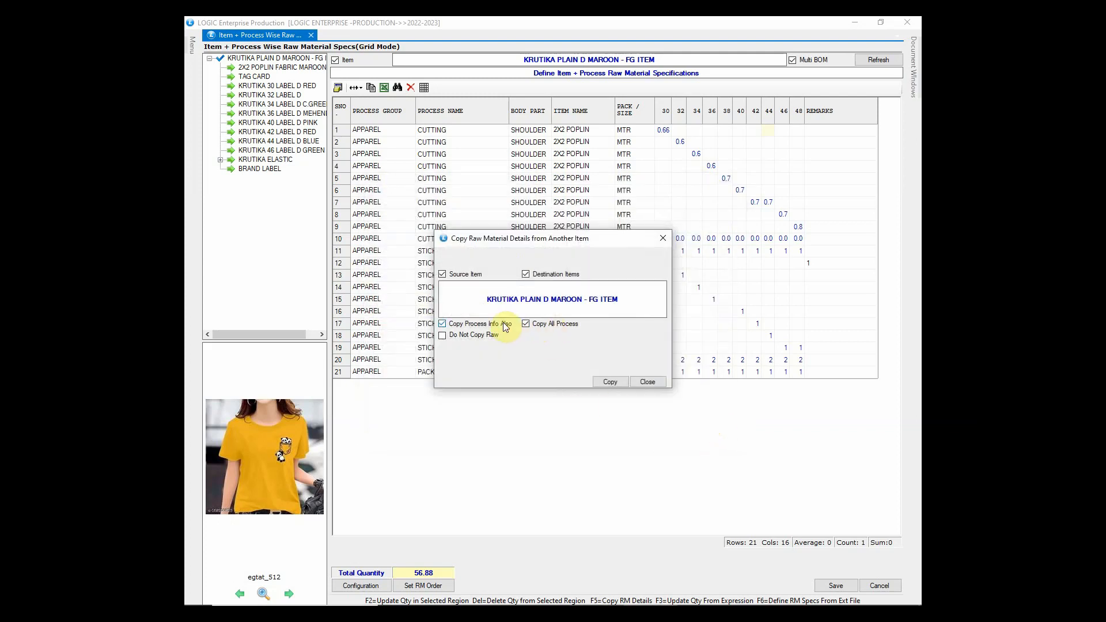
click(604, 382)
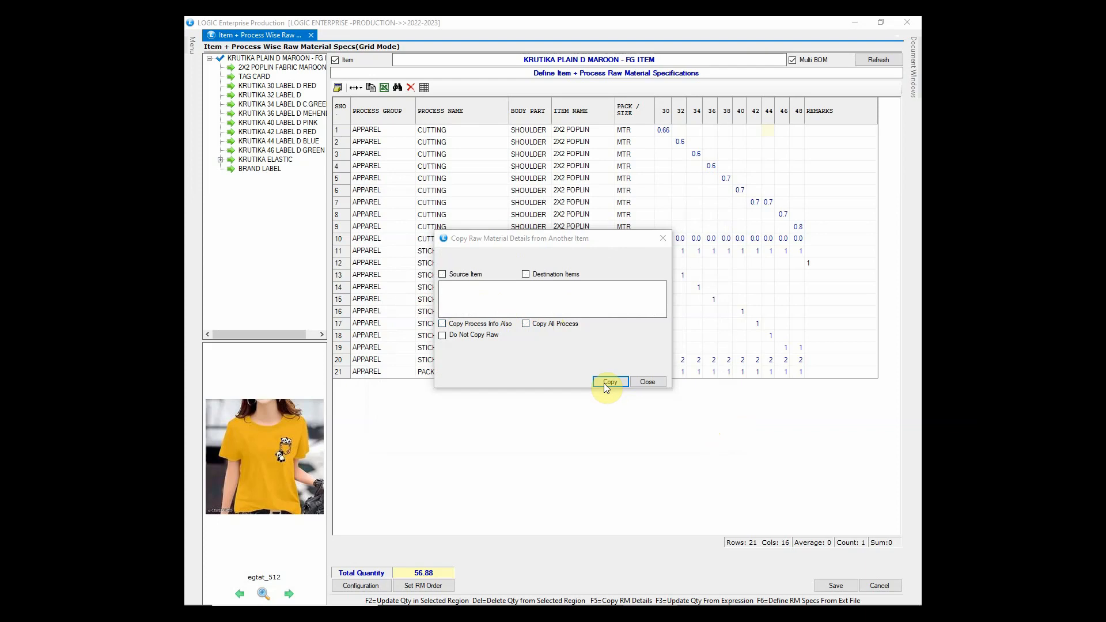
click(579, 355)
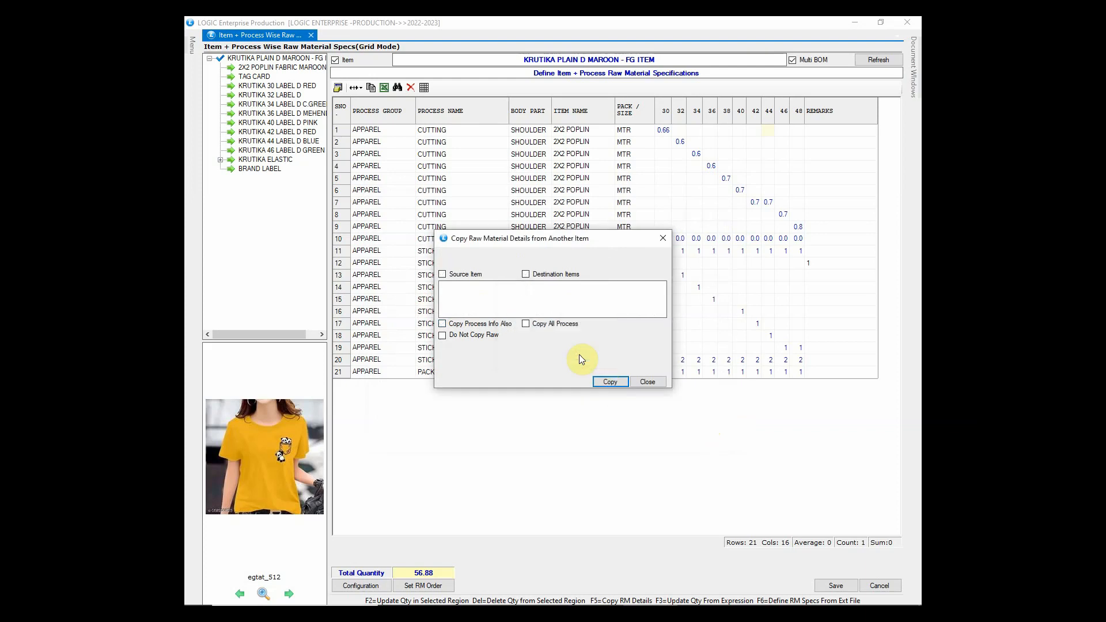
click(646, 383)
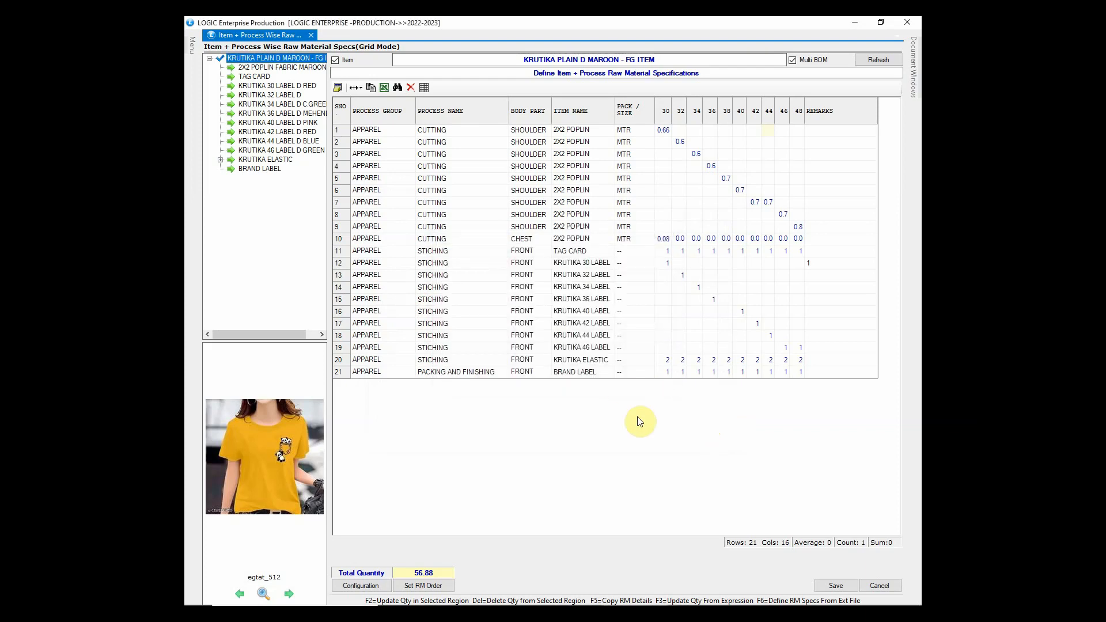
Save the raw material specs of KRUTIKA PLAIN D MAROON - FG ITEM and close the grid mode window
click(835, 585)
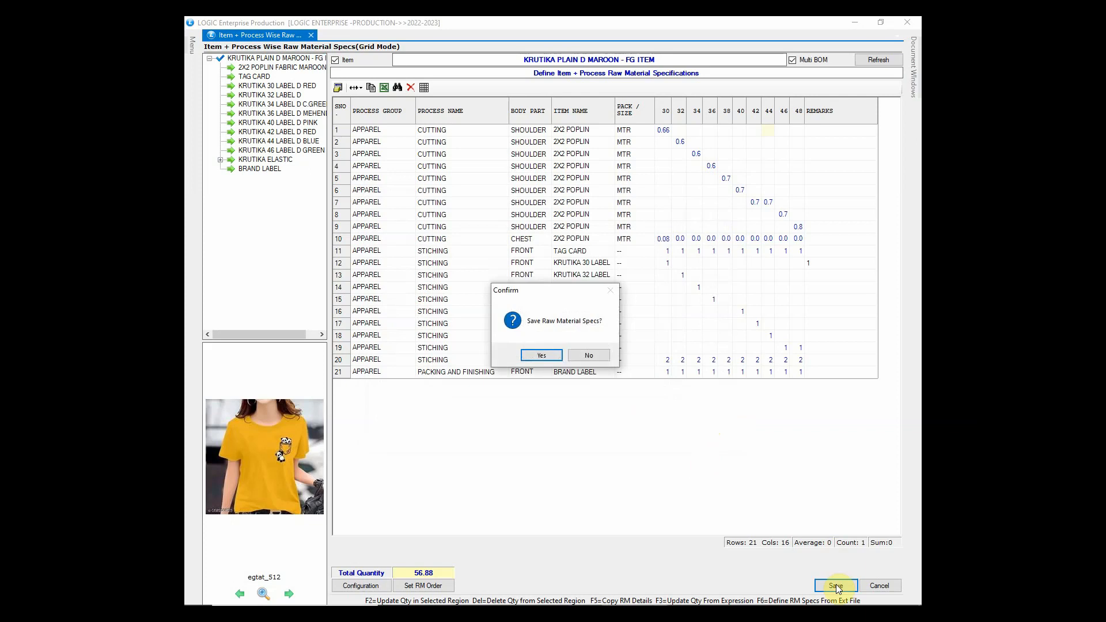
click(545, 353)
click(544, 354)
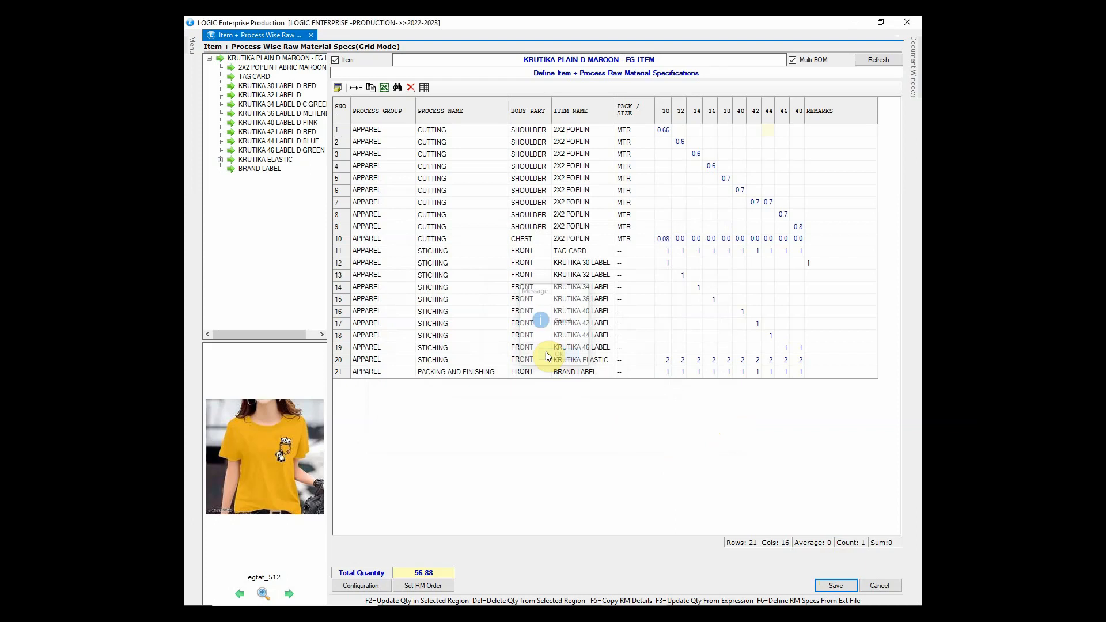
click(909, 22)
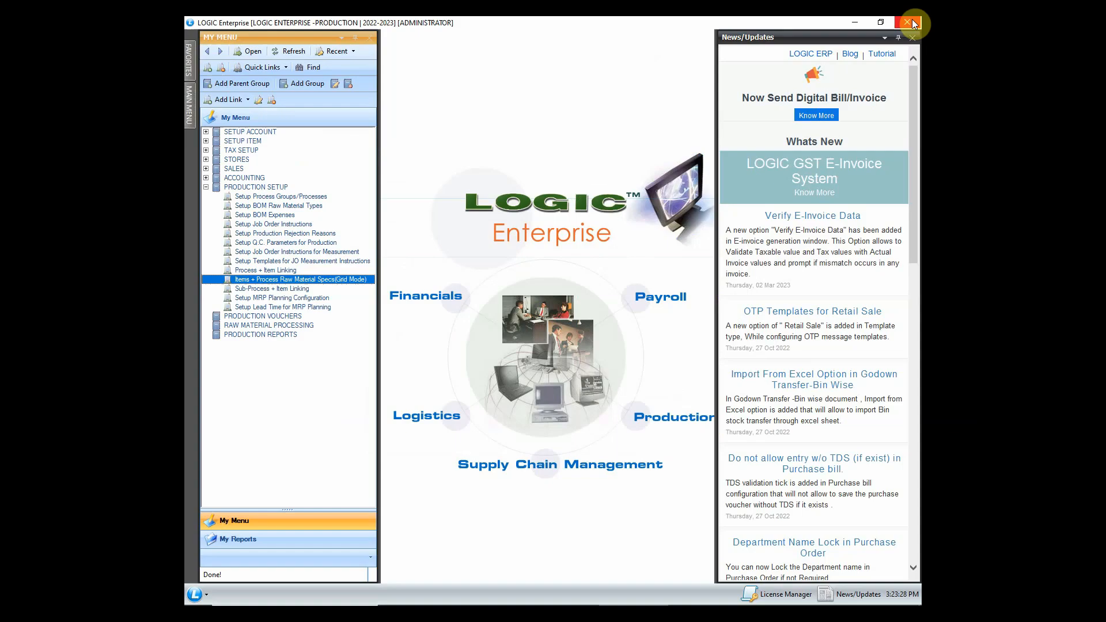
Open Sub-Process + Item Linking in its entry editing view
click(323, 290)
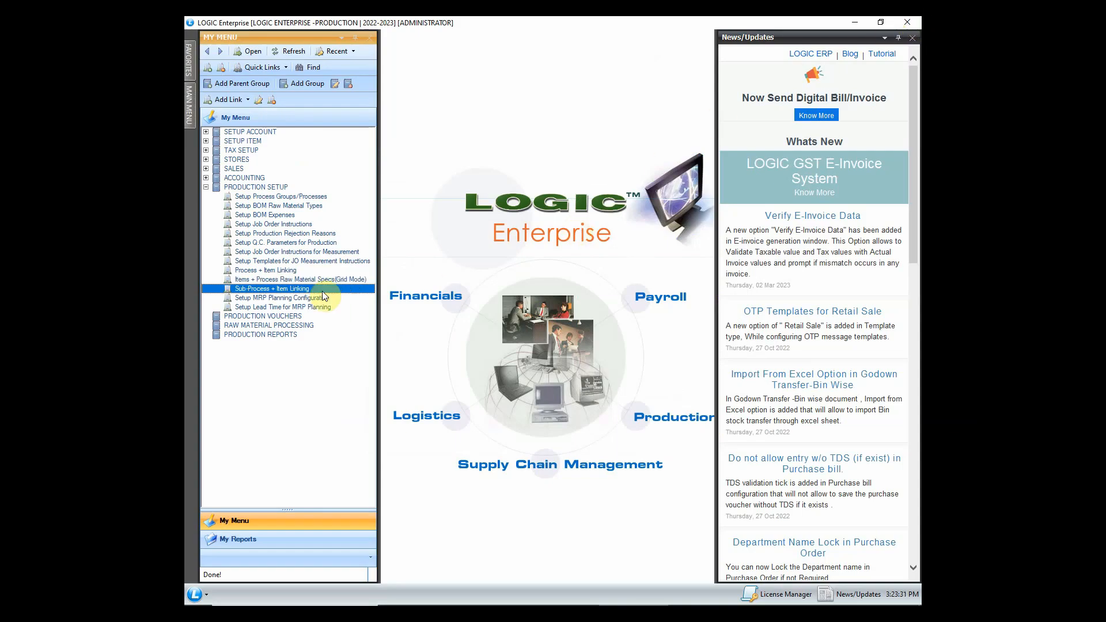
double_click(322, 290)
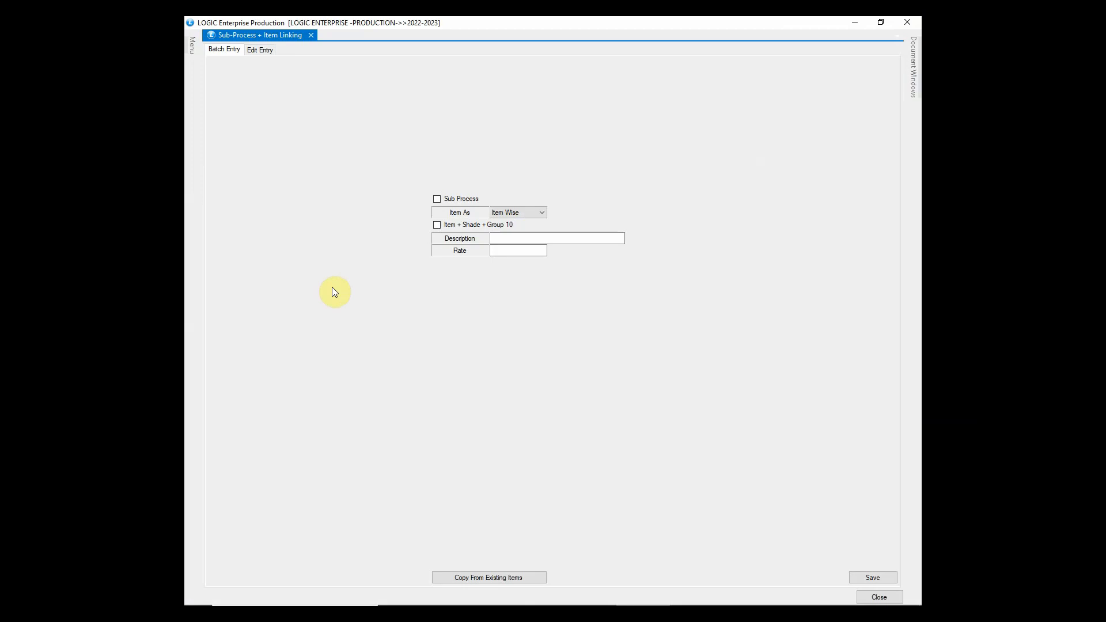
click(264, 51)
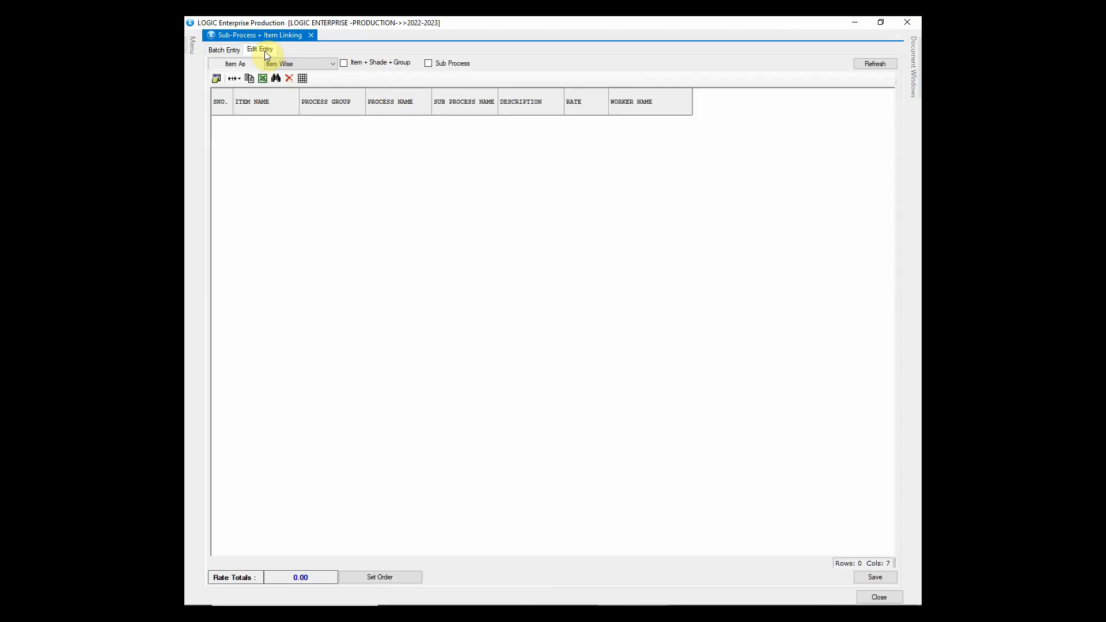
Filter the linking entries by item, searching for KRUTIKA PLAIN and choosing KRUTIKA PLAIN D MAROON - FG
click(344, 64)
text(K)
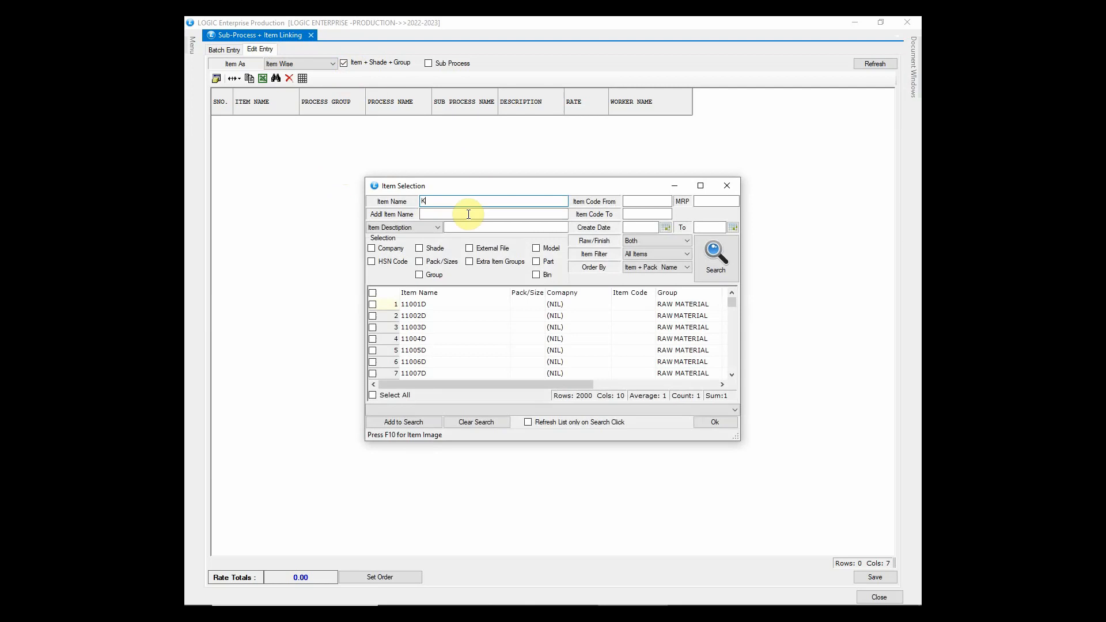
text(RUTIKA PLAIN)
click(723, 260)
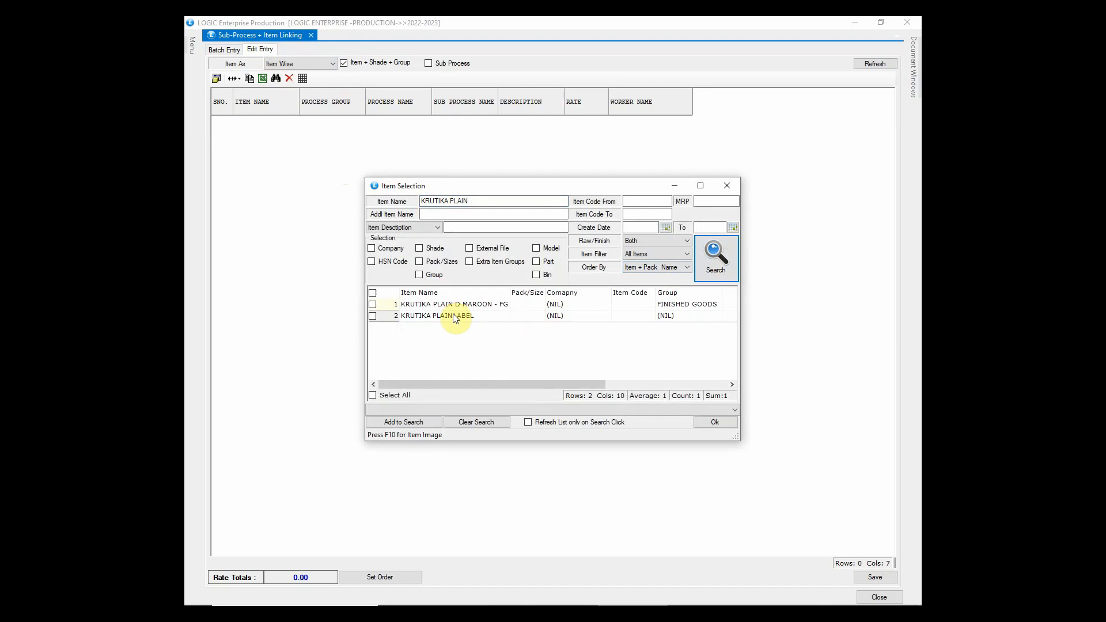
click(372, 304)
click(717, 423)
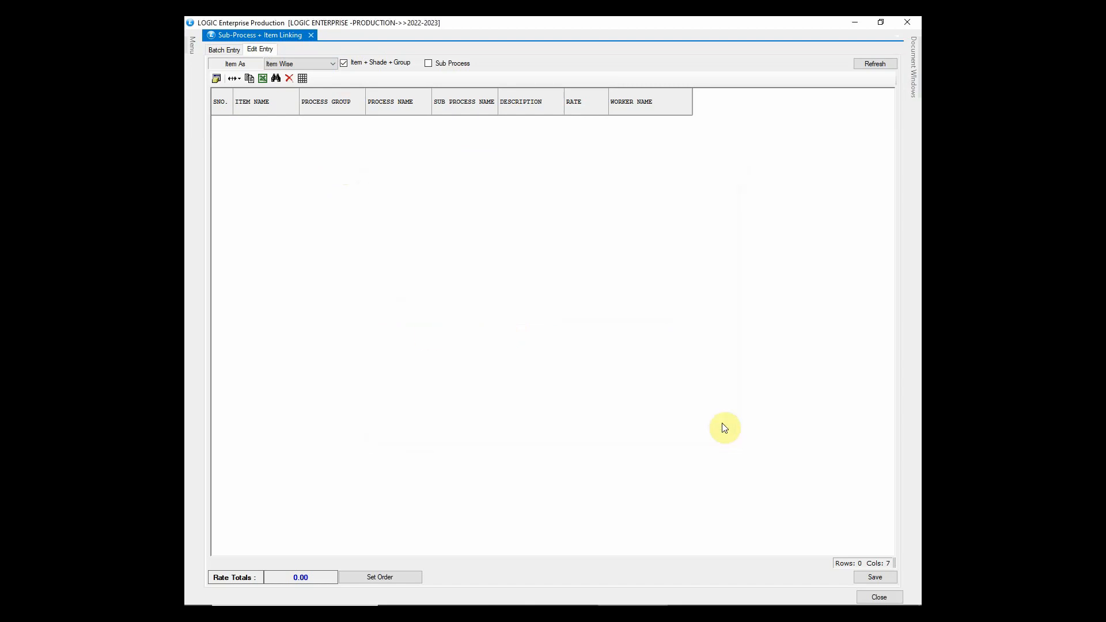
Restrict the entries to the CUT sub-process of CUTTING and load the matching linking rows
click(433, 63)
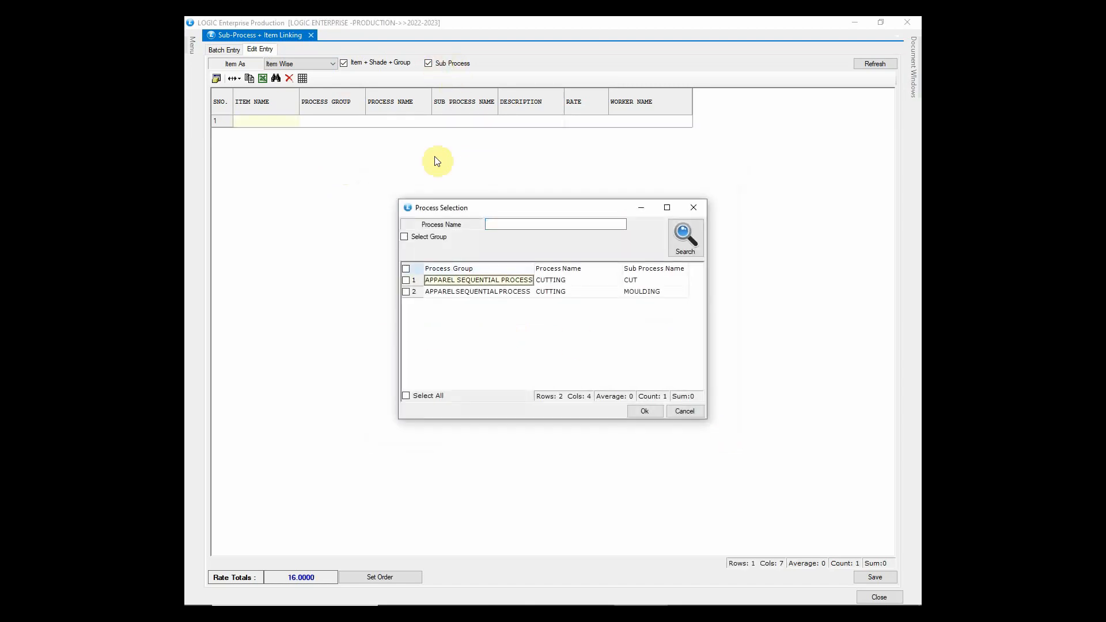
click(406, 279)
click(651, 411)
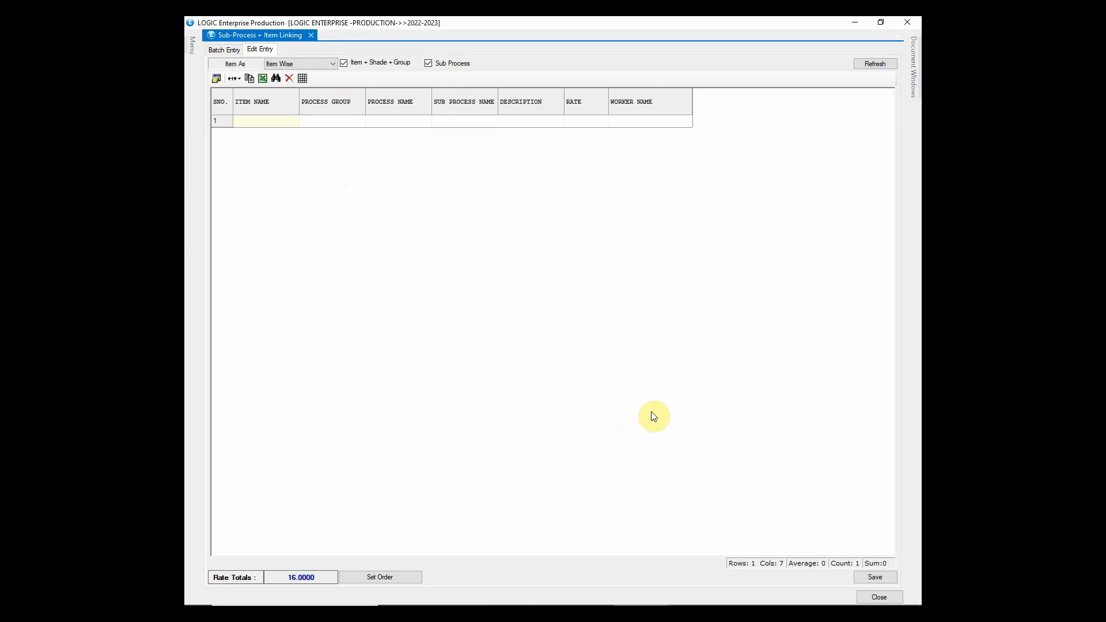
click(874, 65)
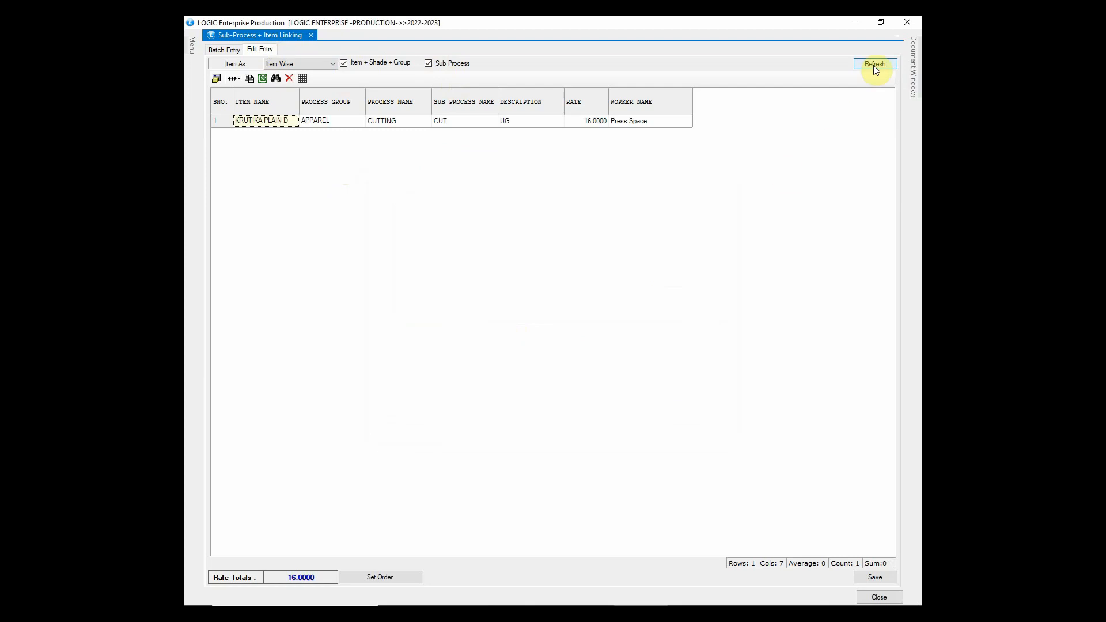
Open the worker linking of the CUT sub-process row, check the employee search list, and save the linked workers
click(673, 123)
key(space)
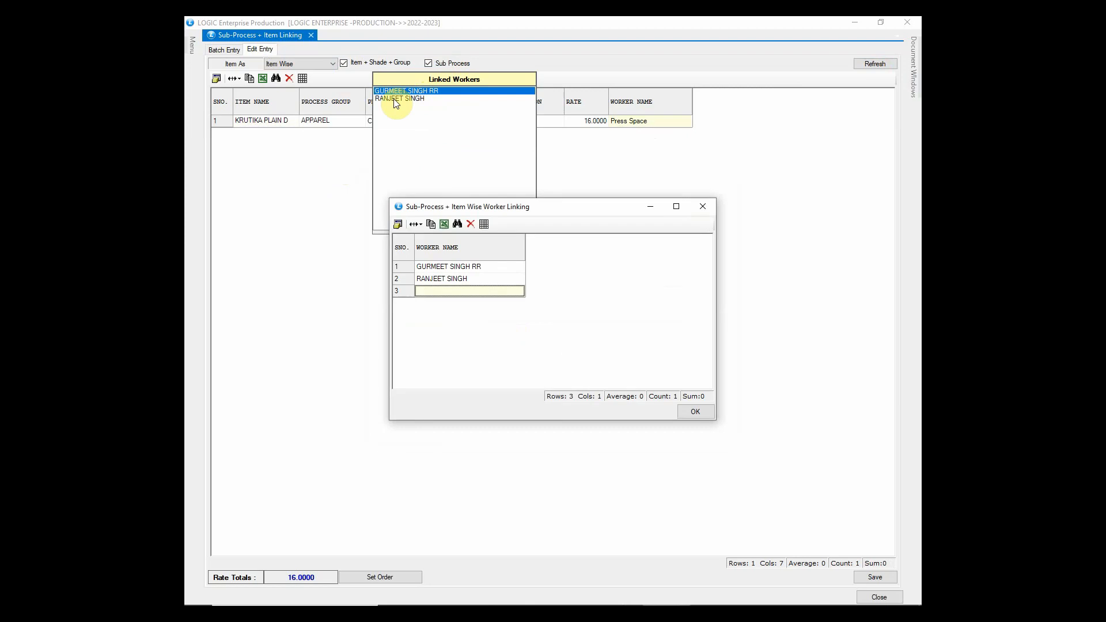
key(space)
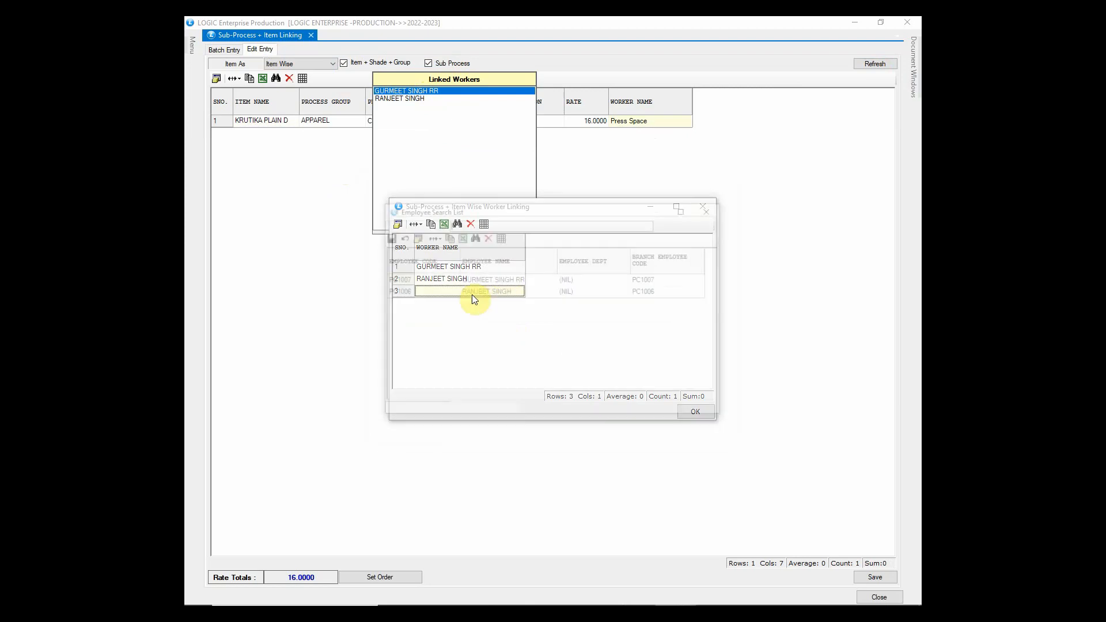
click(459, 292)
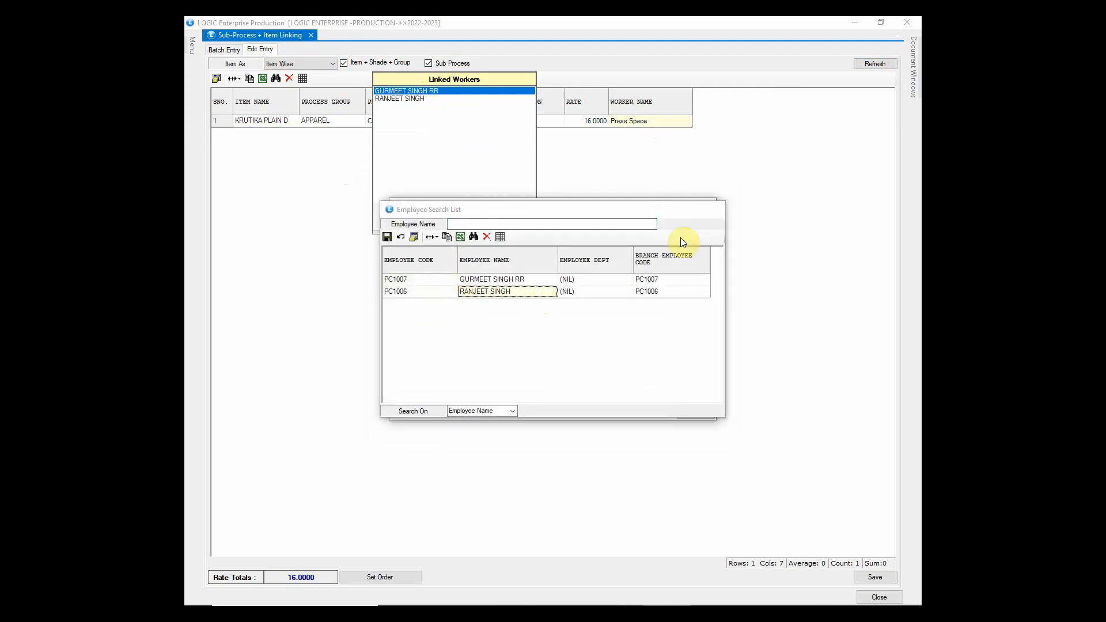
click(712, 209)
click(685, 413)
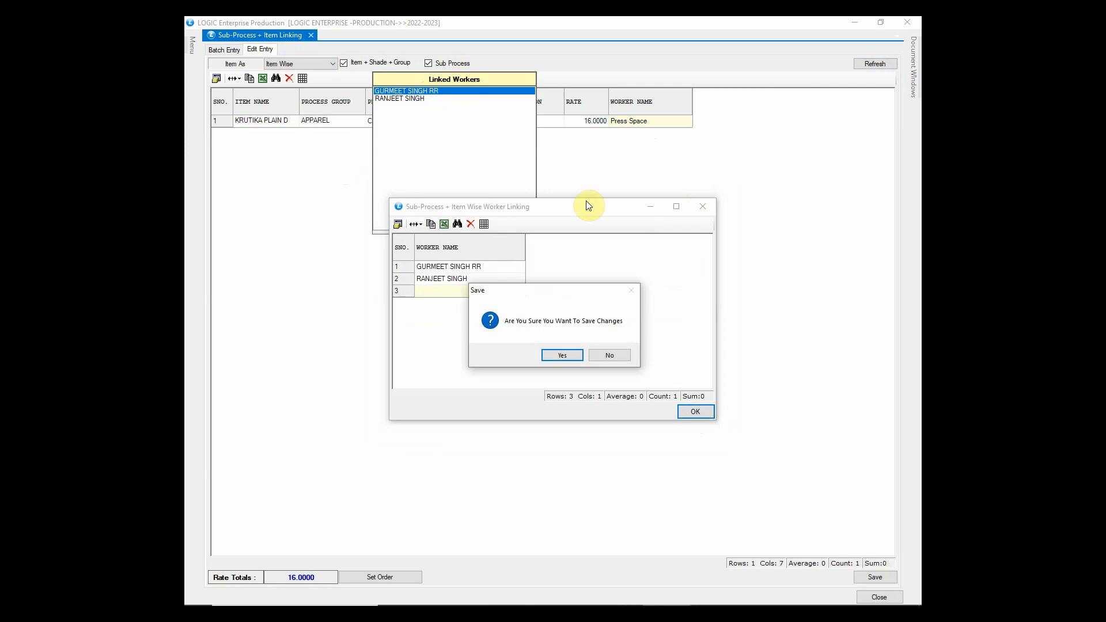
click(560, 356)
click(440, 140)
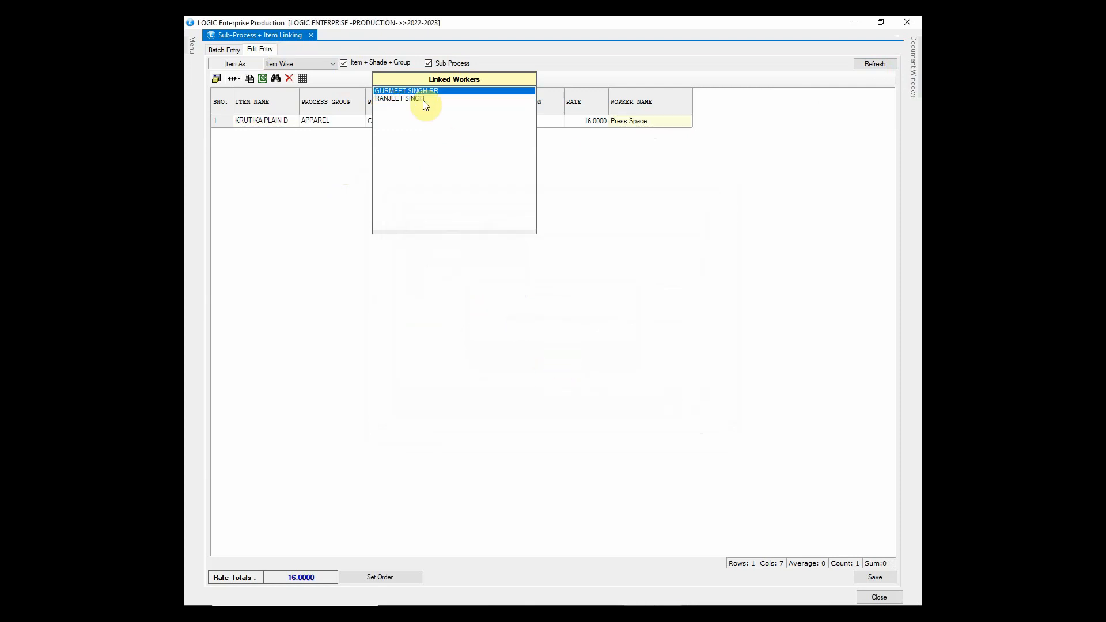
Save the sub-process and item linking data and close Sub-Process + Item Linking
click(596, 123)
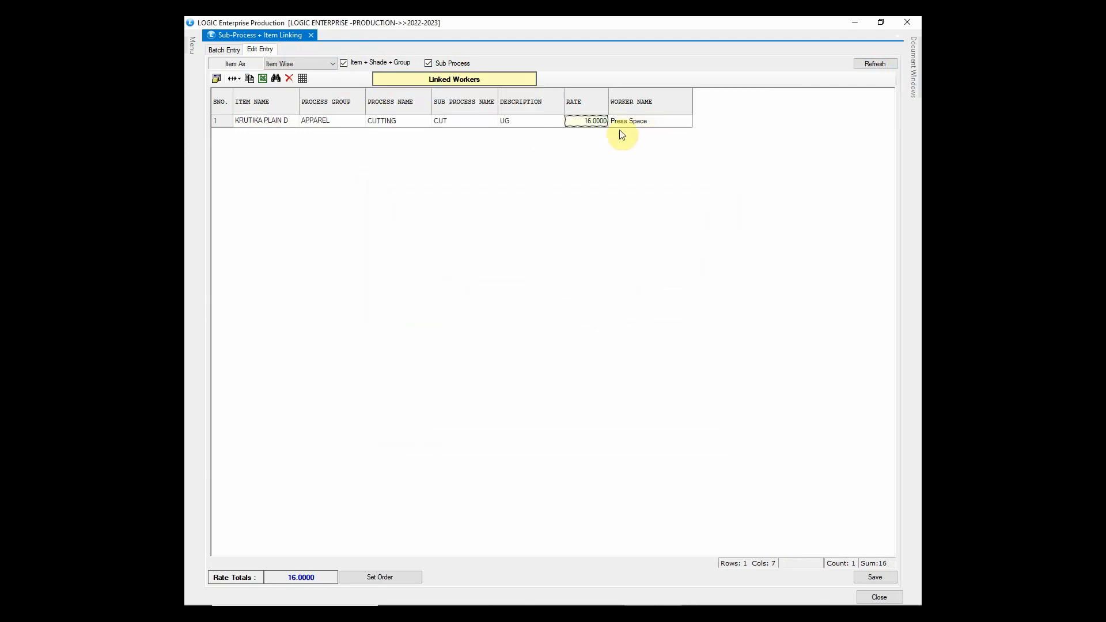
click(875, 576)
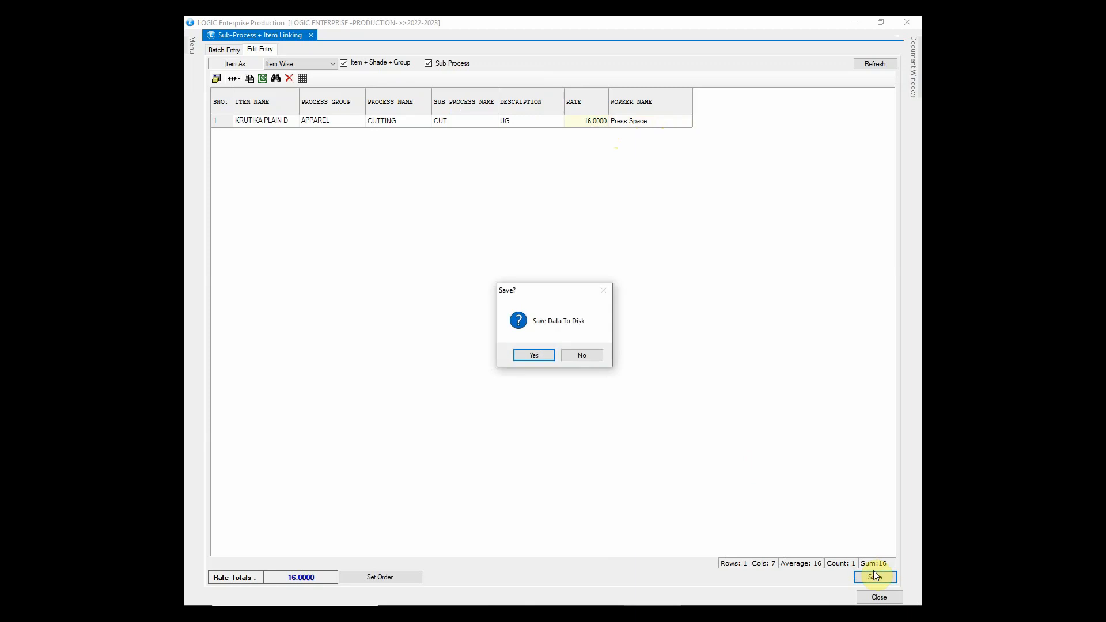
click(530, 354)
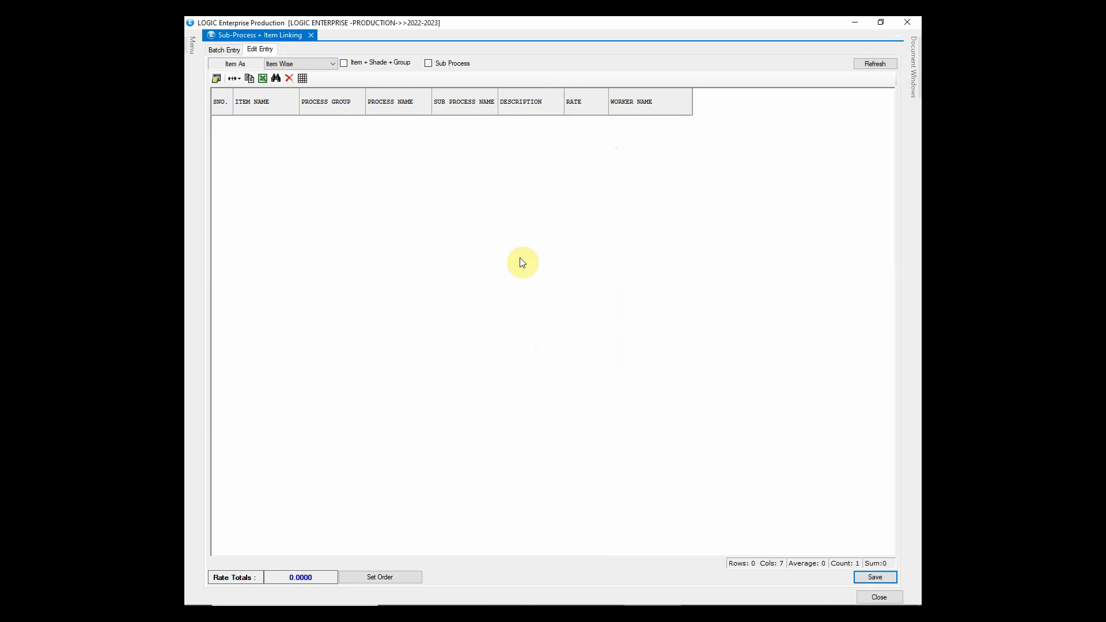
click(907, 22)
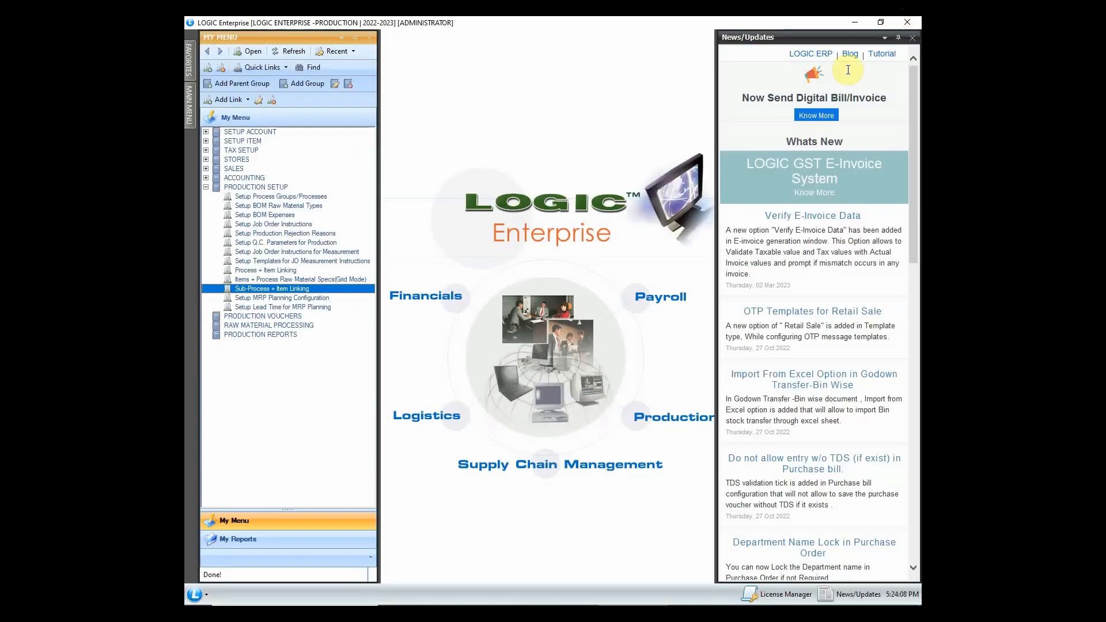
Open the MRP planning configuration and save the MONTH MRP configuration with its current options
double_click(339, 297)
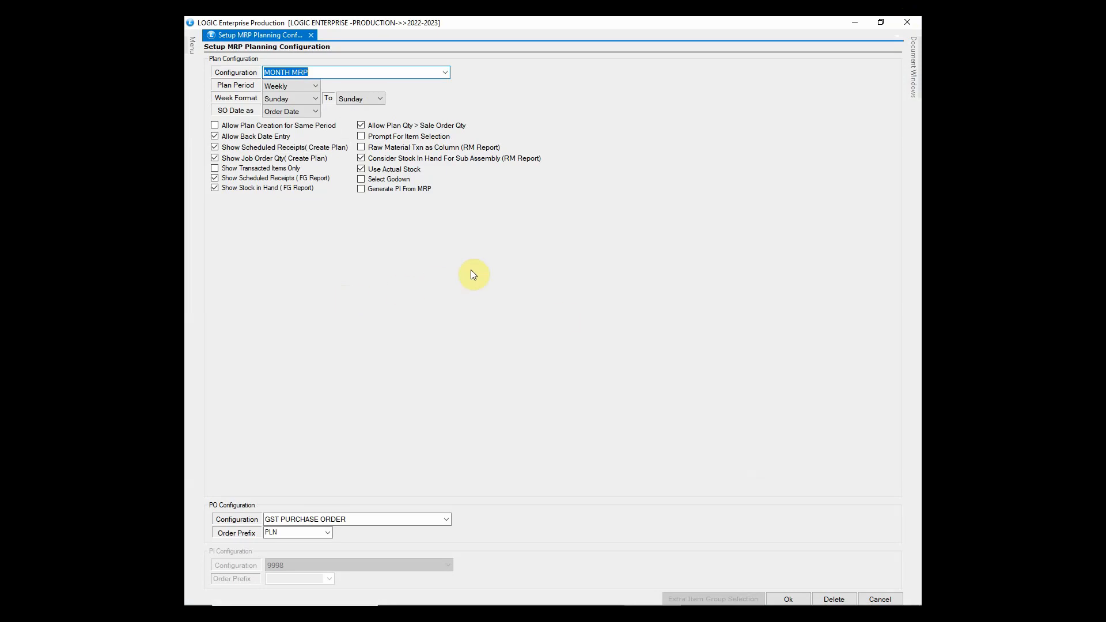
click(789, 598)
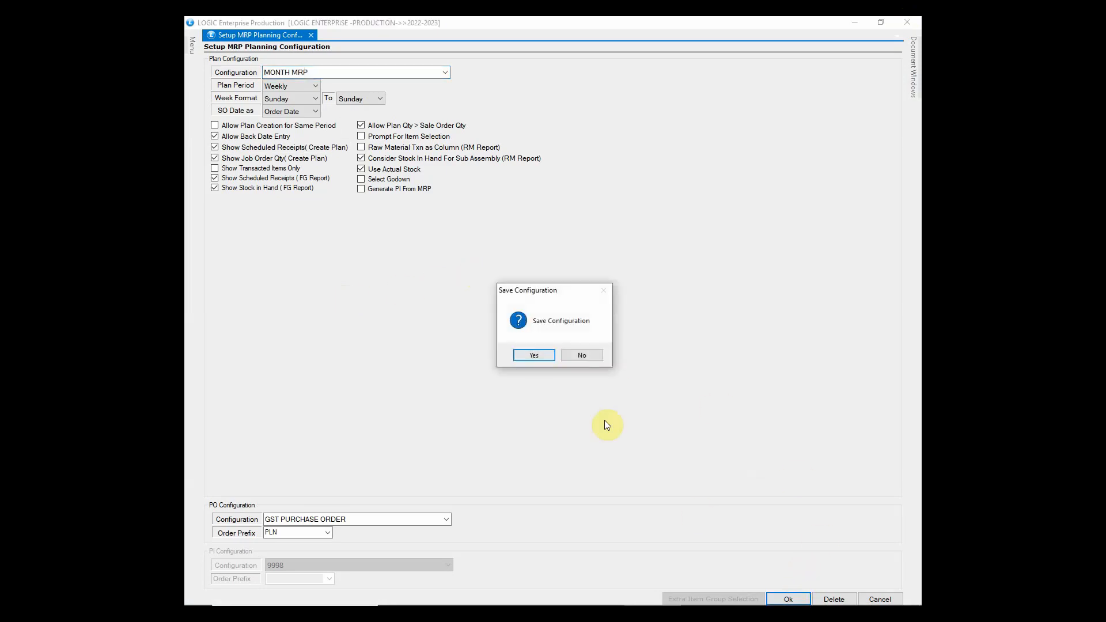
click(542, 355)
Open the lead time setup for MRP planning in Entry Mode and restrict it to BRANCH - 5091
click(330, 308)
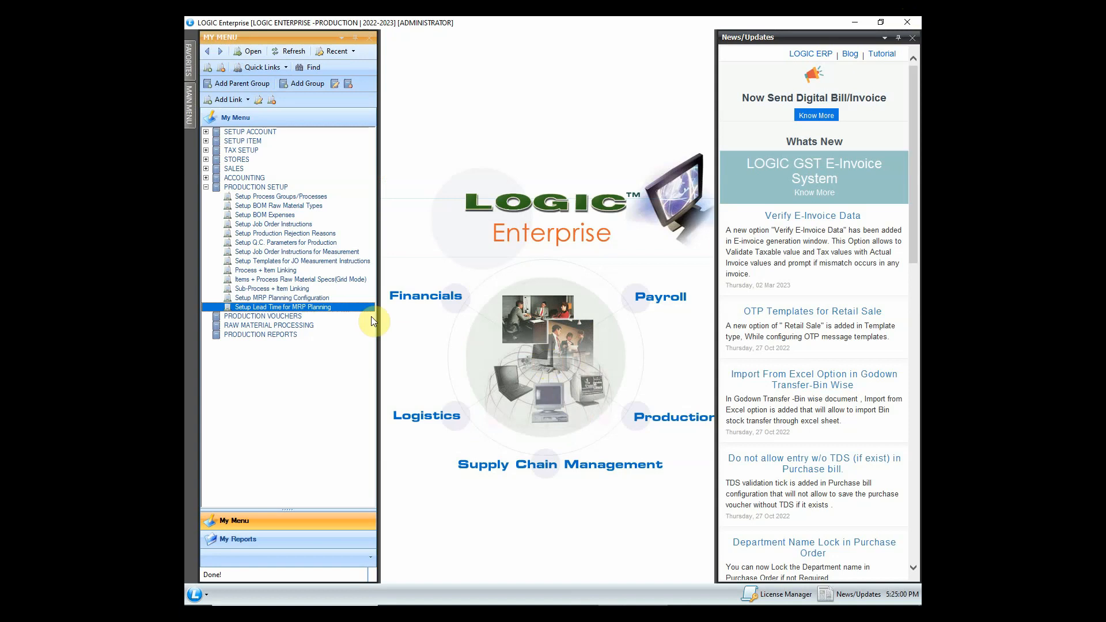
double_click(347, 306)
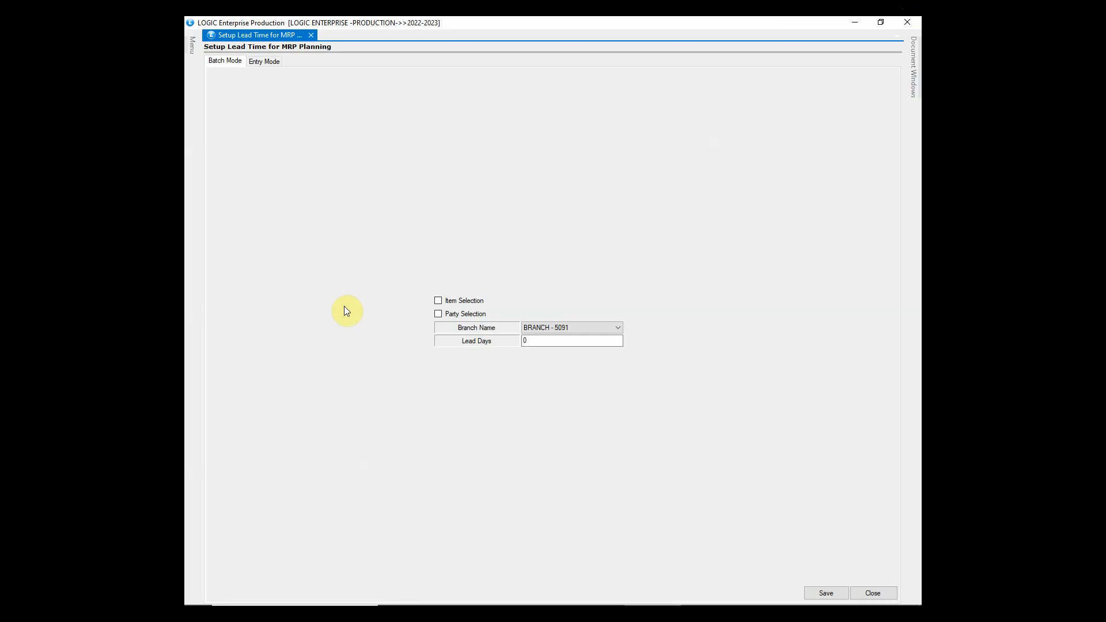
click(271, 61)
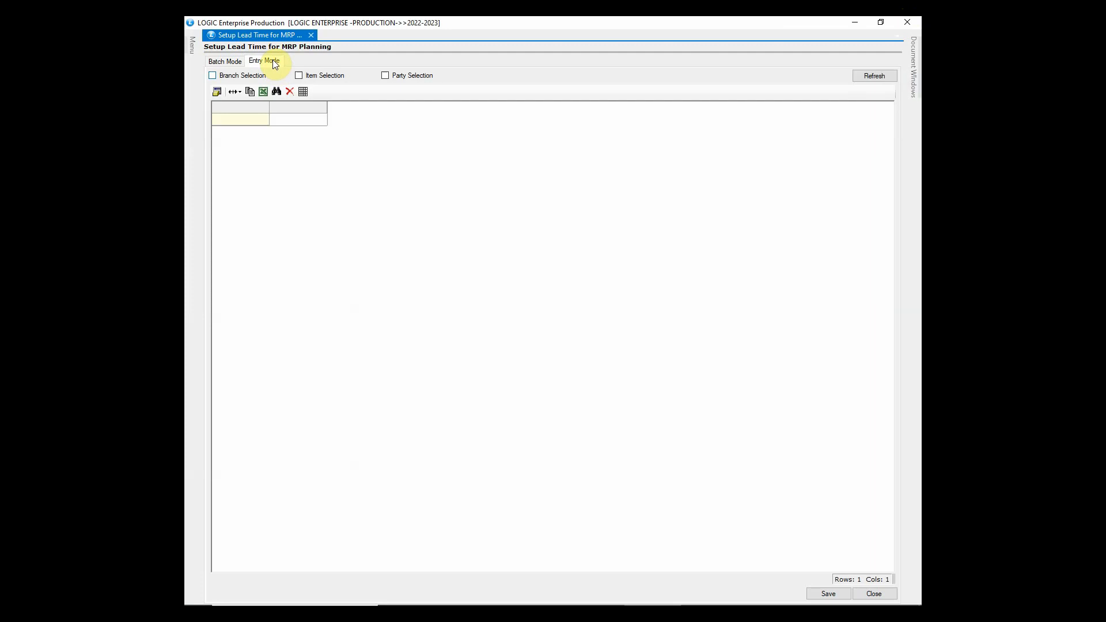
click(248, 75)
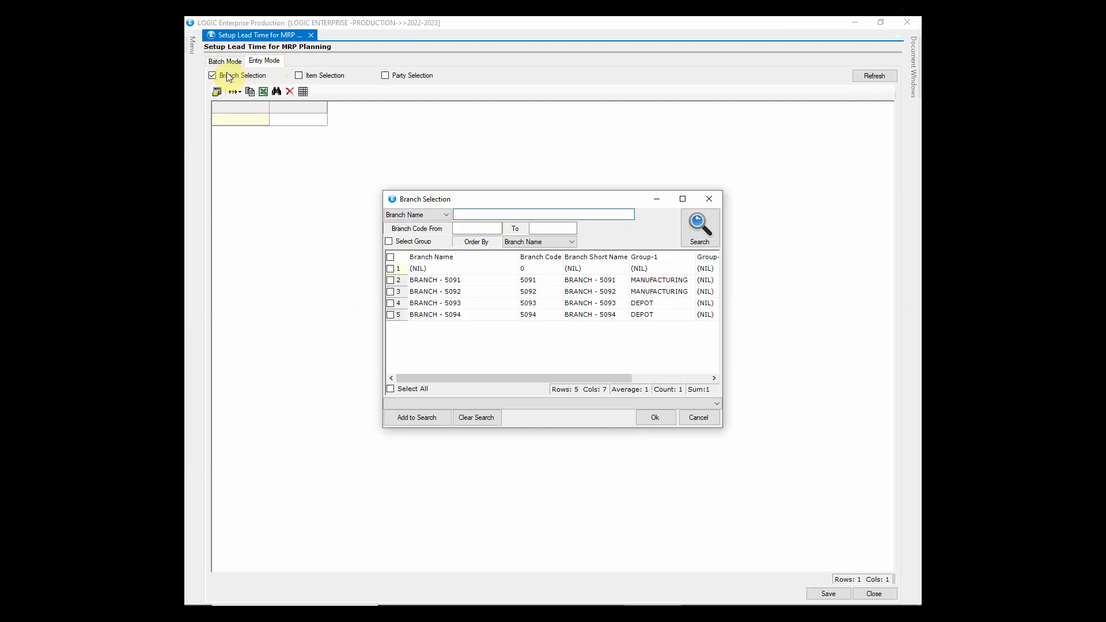
click(390, 280)
click(655, 417)
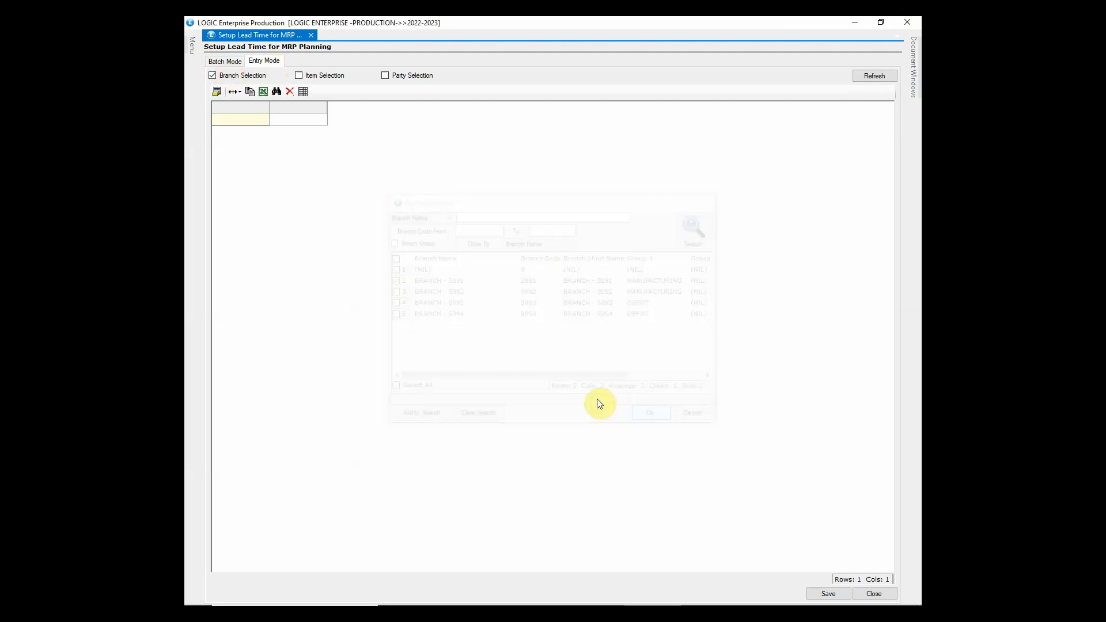
Filter the lead time entries by item, searching for KRUTIKA PLAIN and choosing all matching items
click(316, 75)
text(KRUTIKA P)
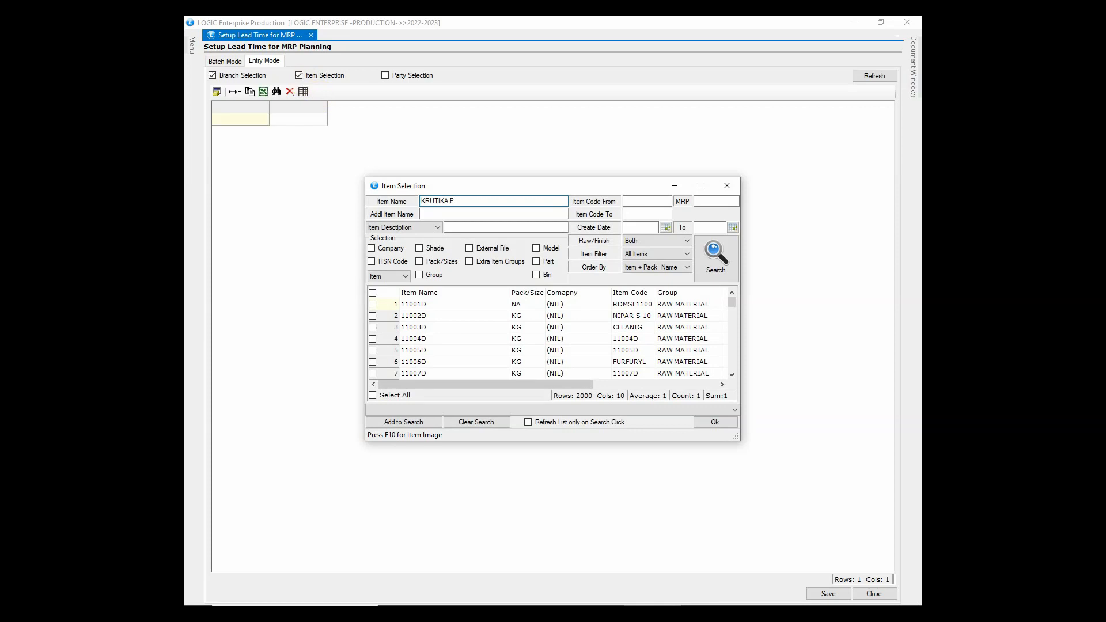
text(LAIN)
click(718, 256)
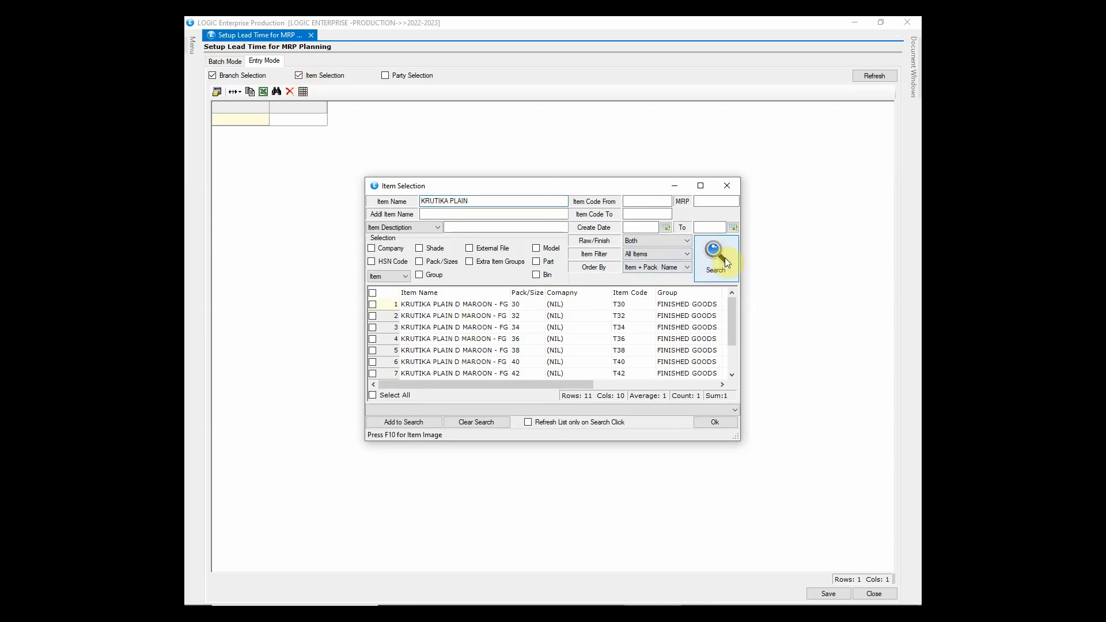
click(372, 395)
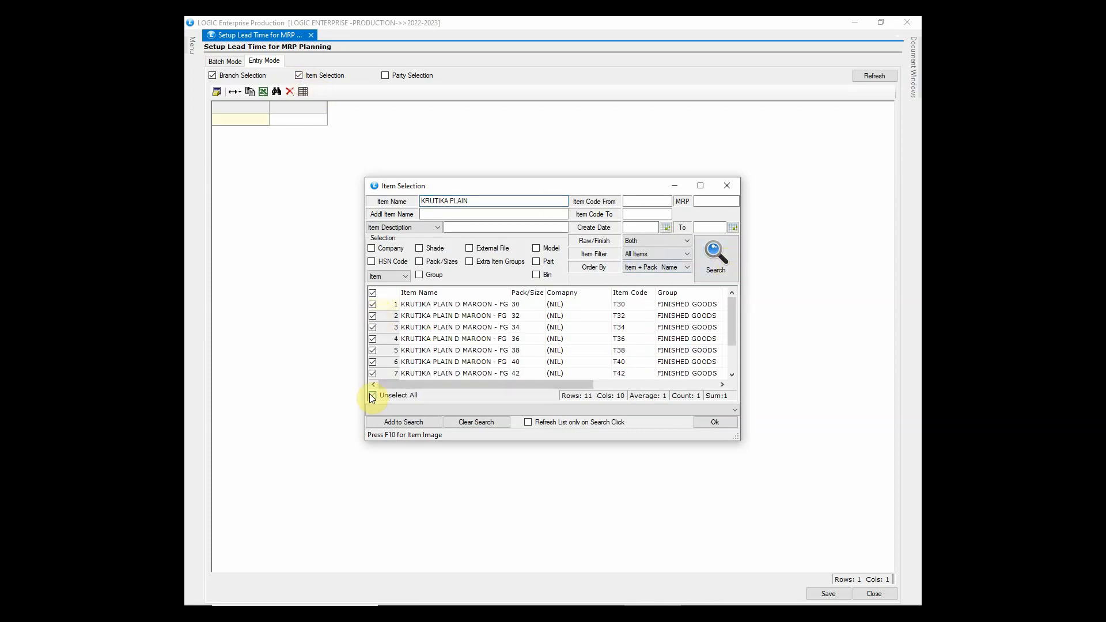
click(715, 422)
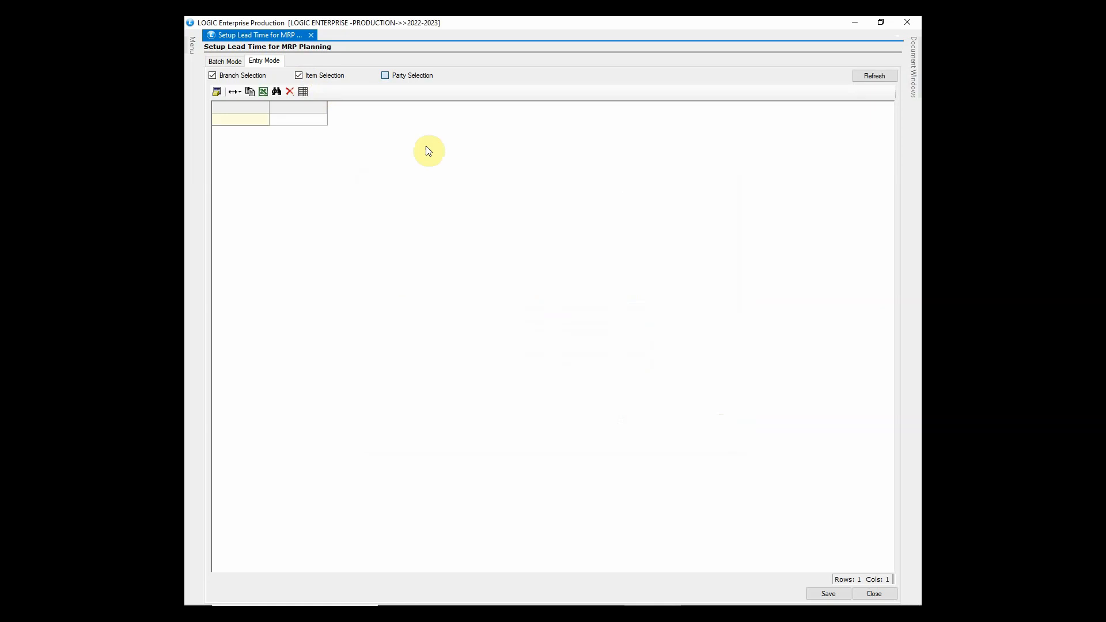
Filter by party, choosing A TO Z SUPPLY and AGGARWAL TRADERS, and load the matching lead time rows
click(385, 76)
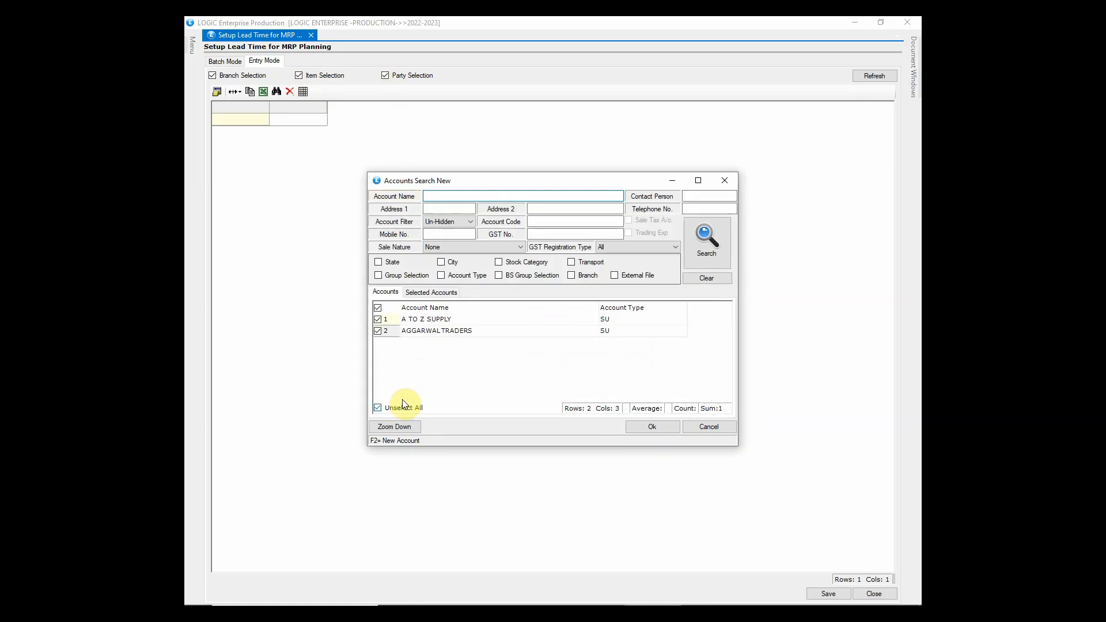
click(378, 407)
click(638, 429)
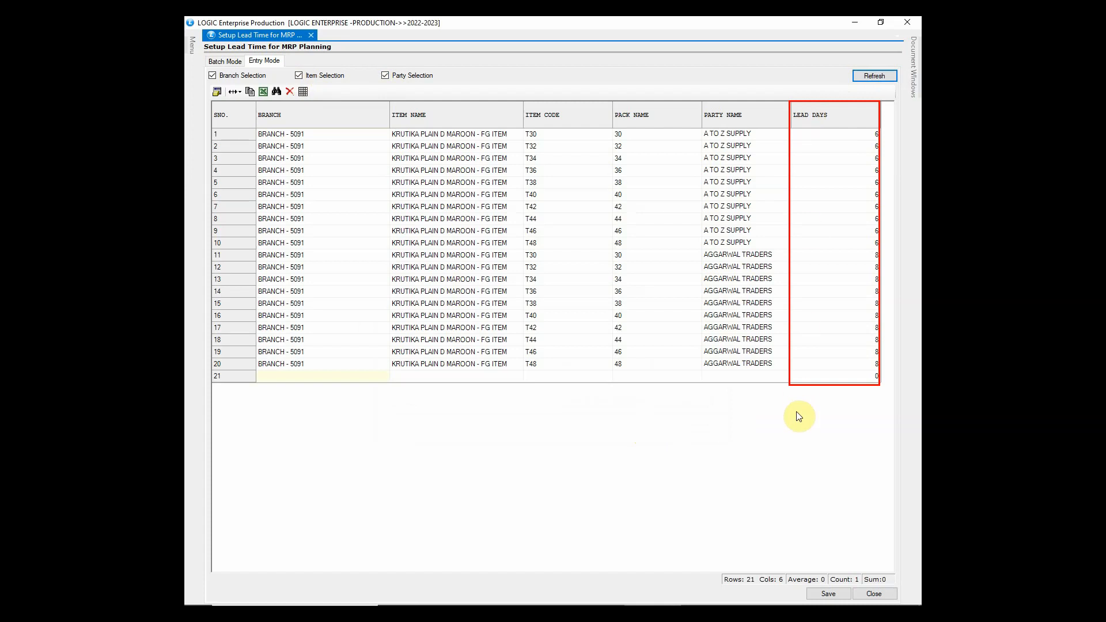
Save the lead time details for the selected branch, items and parties, and close the lead time setup
click(830, 595)
click(534, 355)
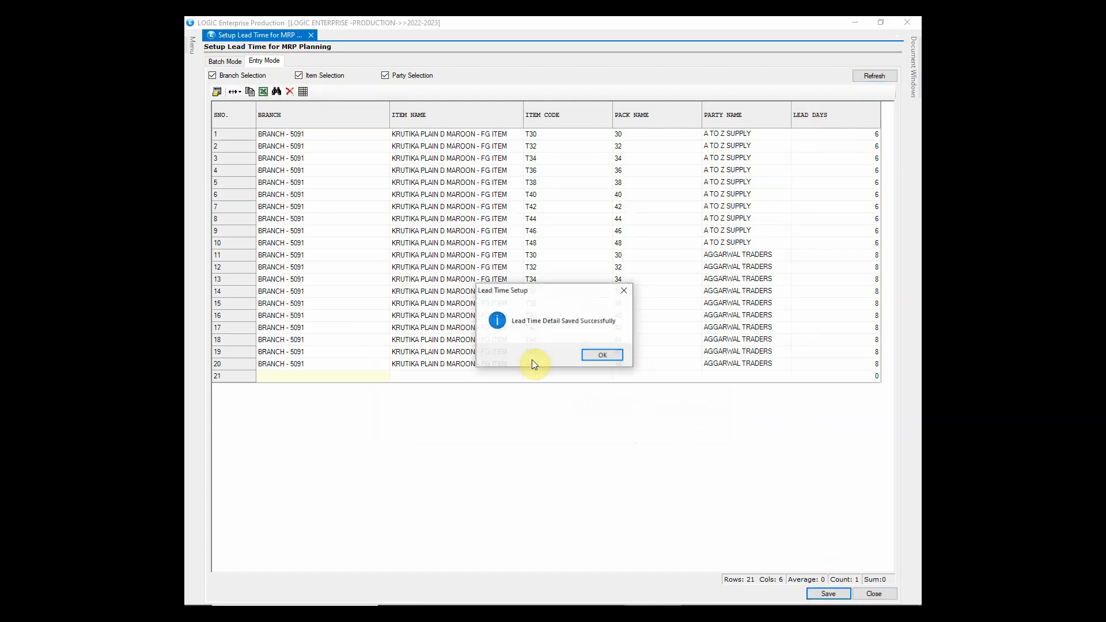
click(614, 355)
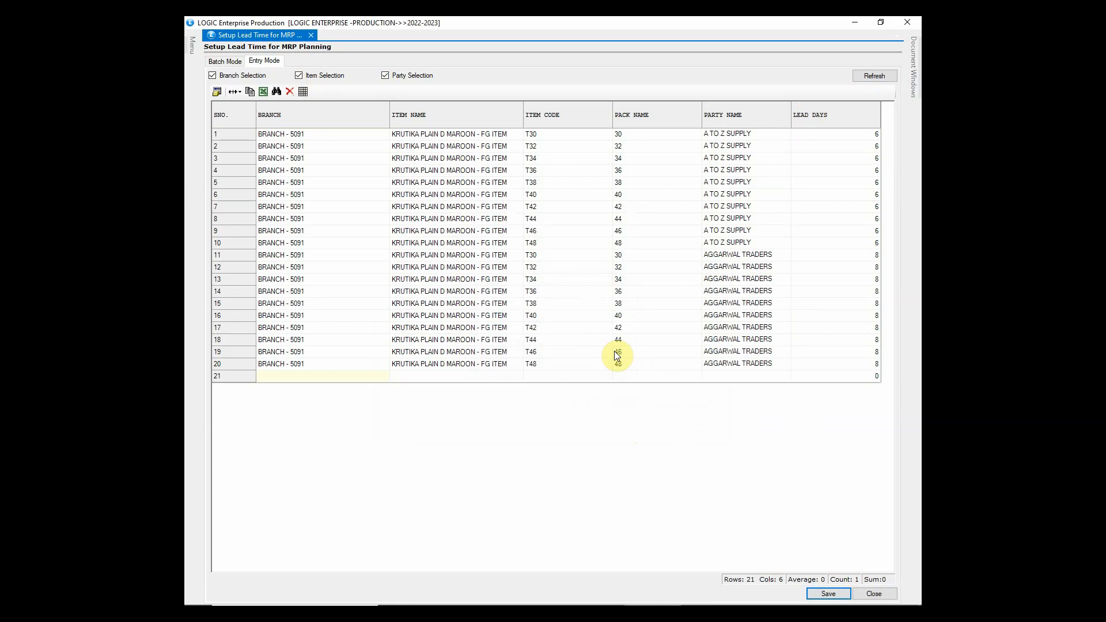
click(897, 36)
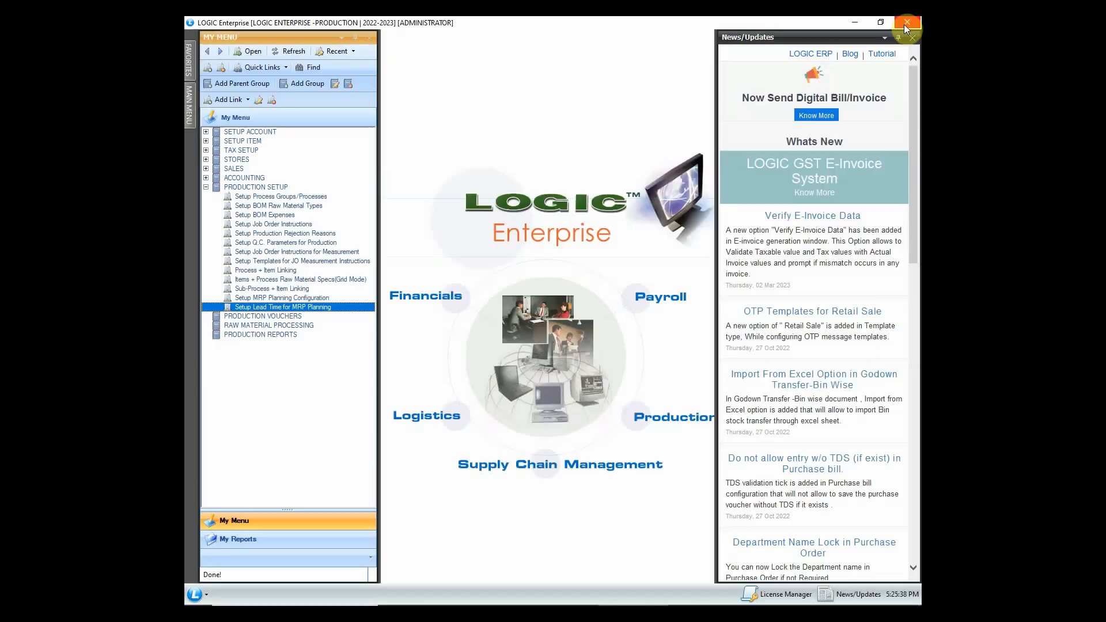